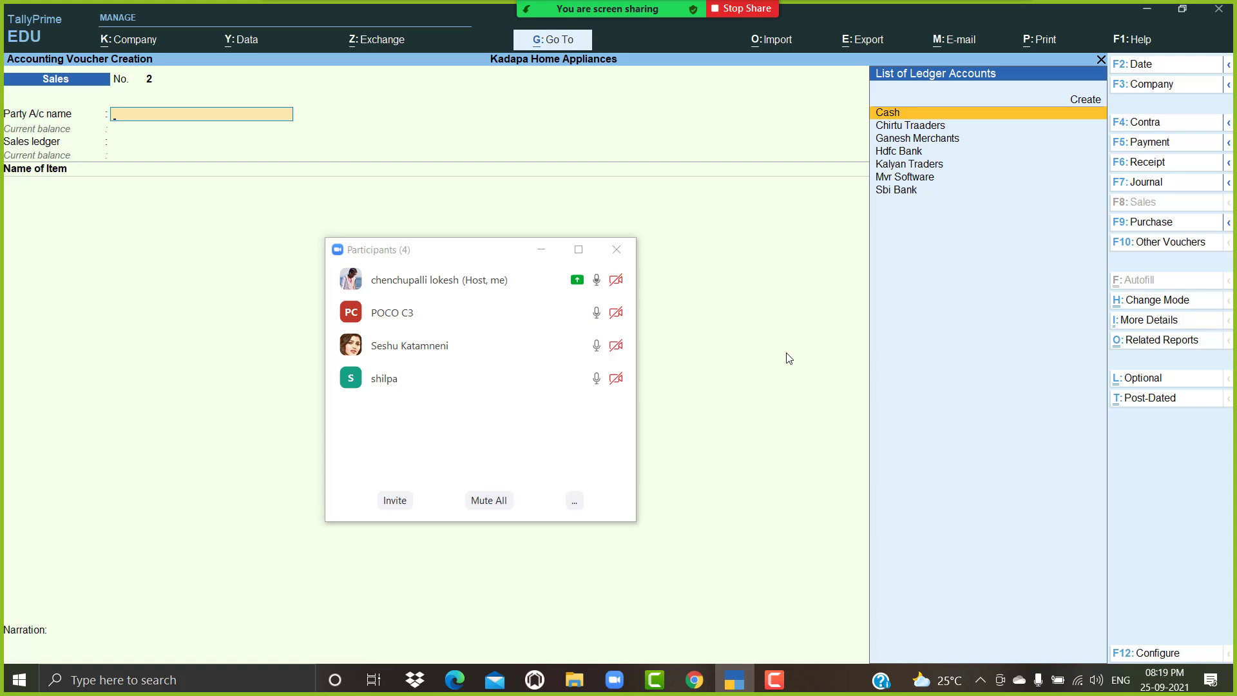
Step: Minimize the meeting's participants window and choose Ganesh Merchants as the party account of the sales voucher
left_click(541, 251)
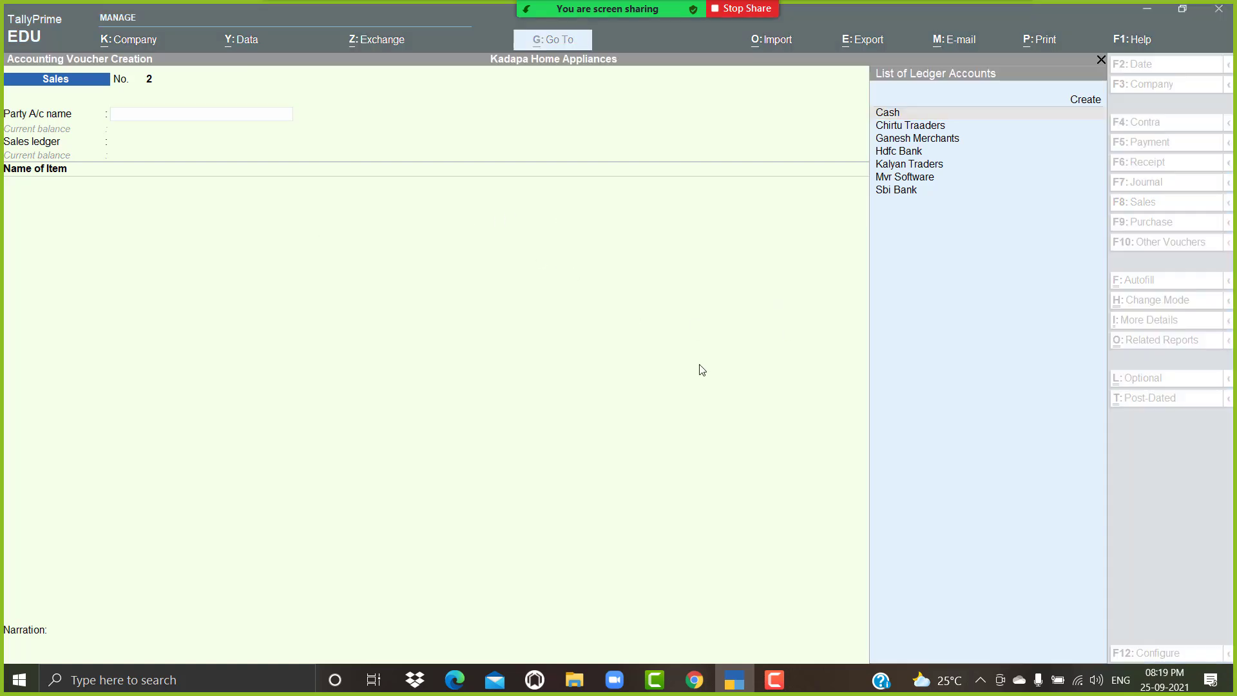
left_click(326, 255)
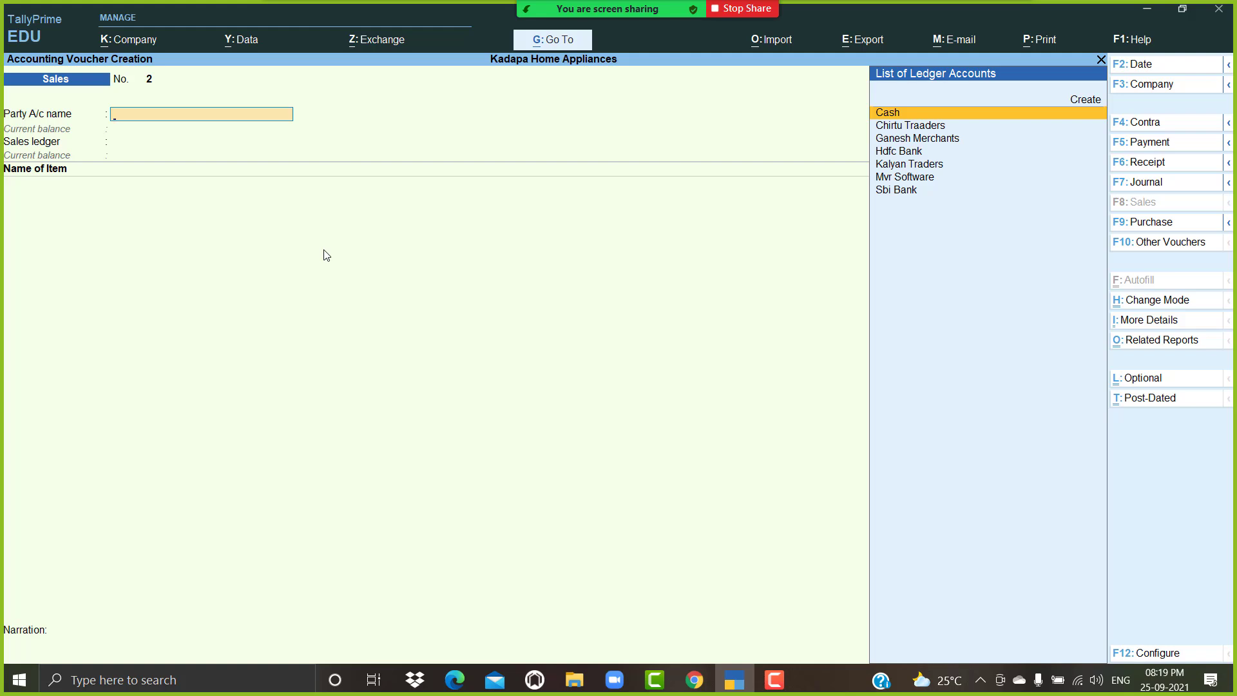
key("Down")
key("Down")
key("Down")
key("Down")
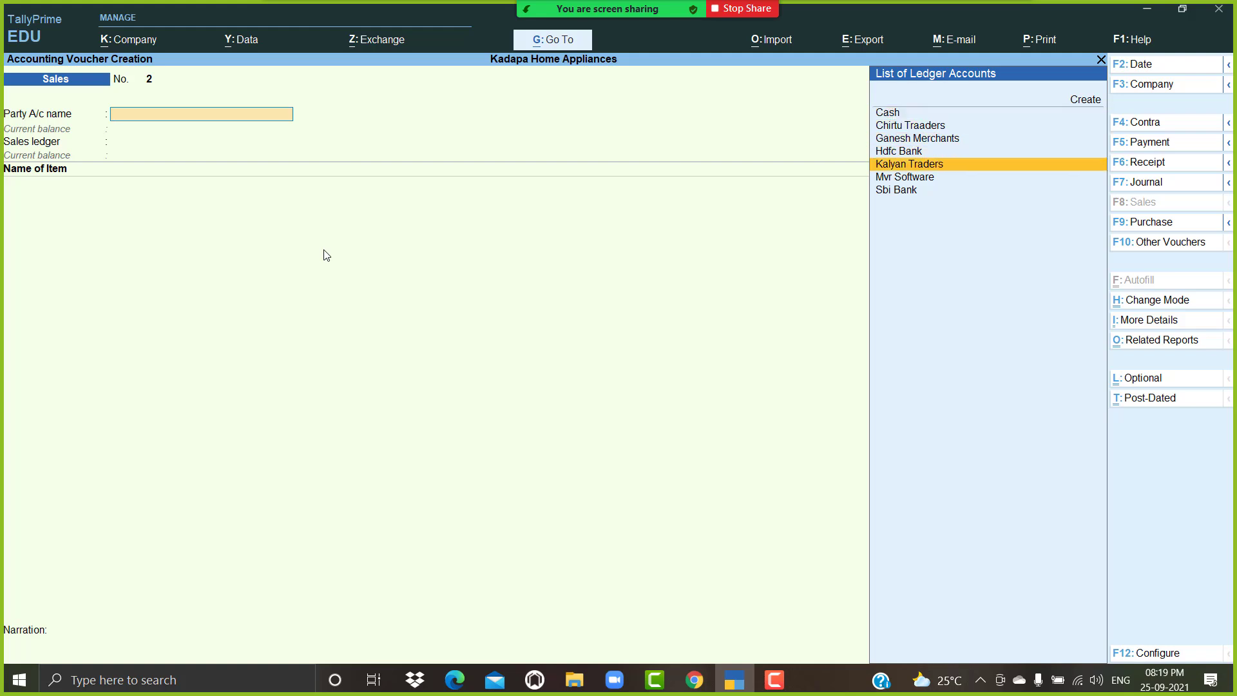
key("Up")
key("Up")
key("Return")
Step: Leave the dispatch details blank, accept the party details and choose Sales as the sales ledger
key("Return")
key("Return")
key("Return")
key("Return")
key("Return")
key("Return")
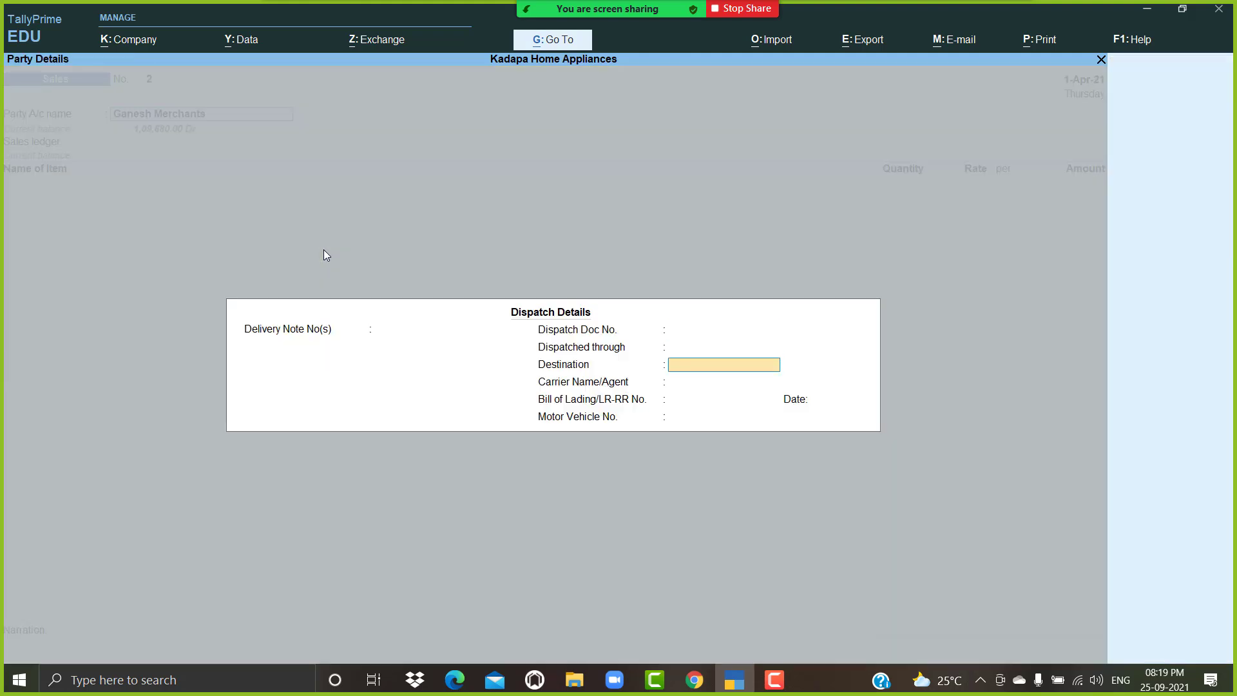
key("Return")
key("Return")
key("Return")
key("Return")
key("Return")
key("Return")
key("Return")
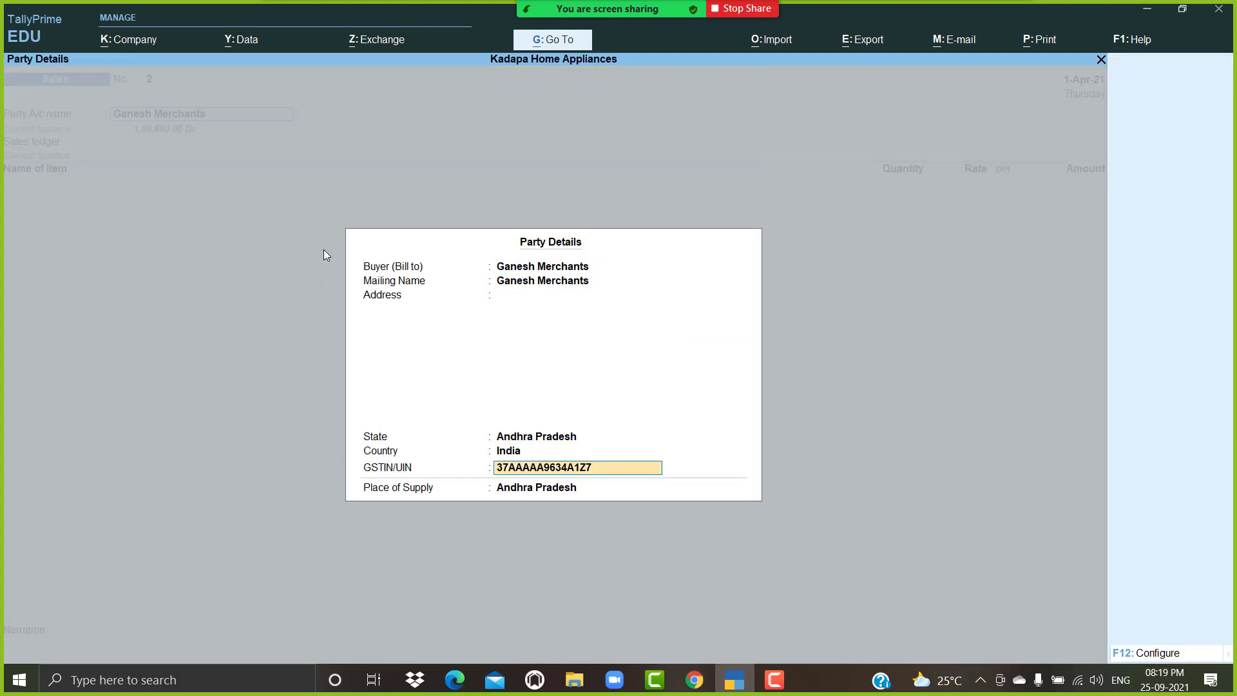
key("Return")
key("Return")
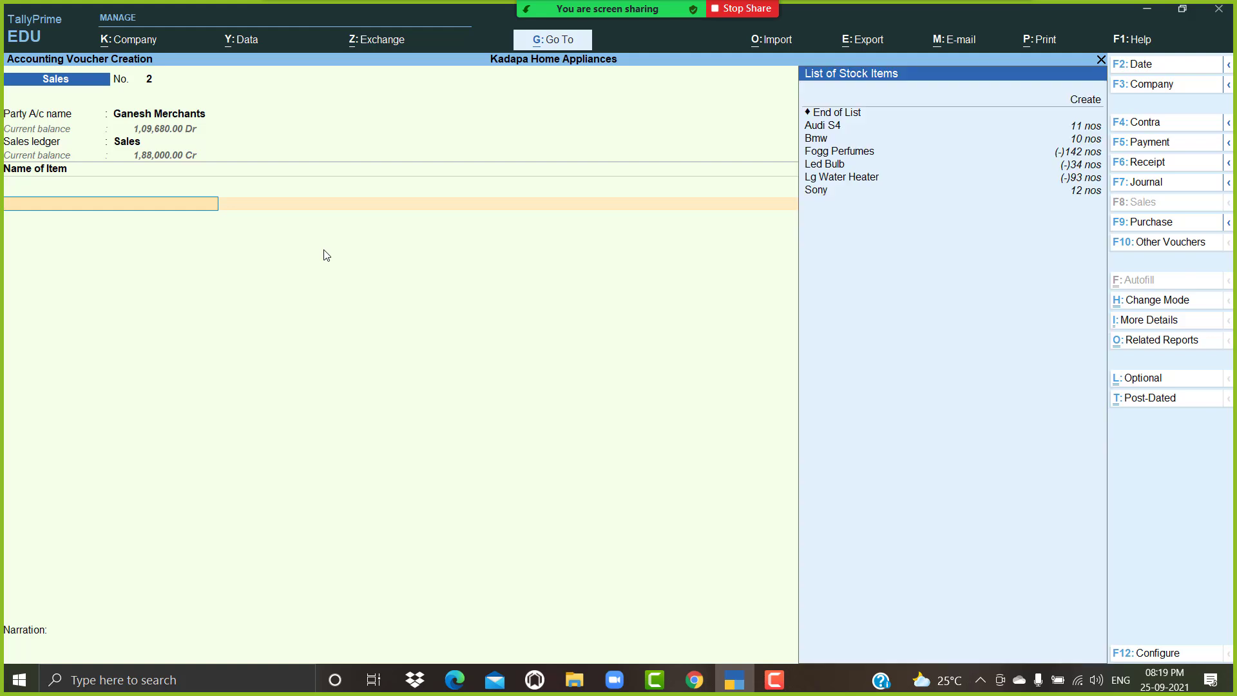
Step: Add the stock item Led Bulb with a quantity of 1 and a rate of 500, and end the item list
key("Down")
key("Down")
key("Down")
key("Down")
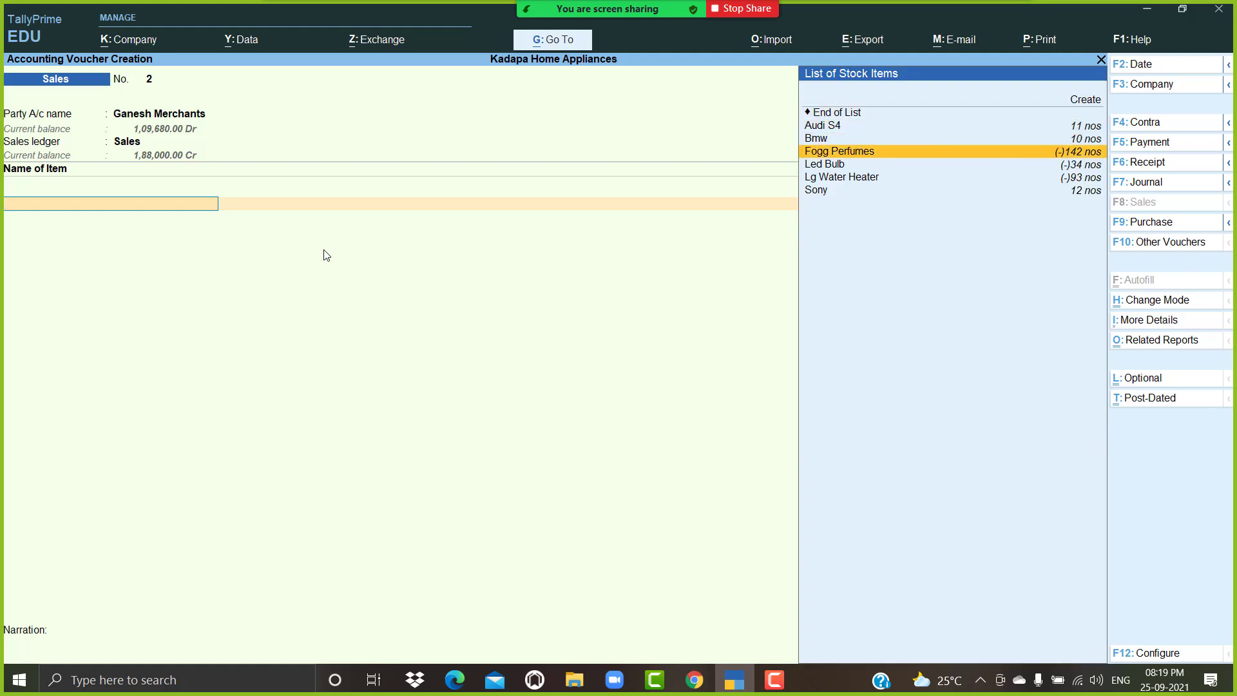
key("Return")
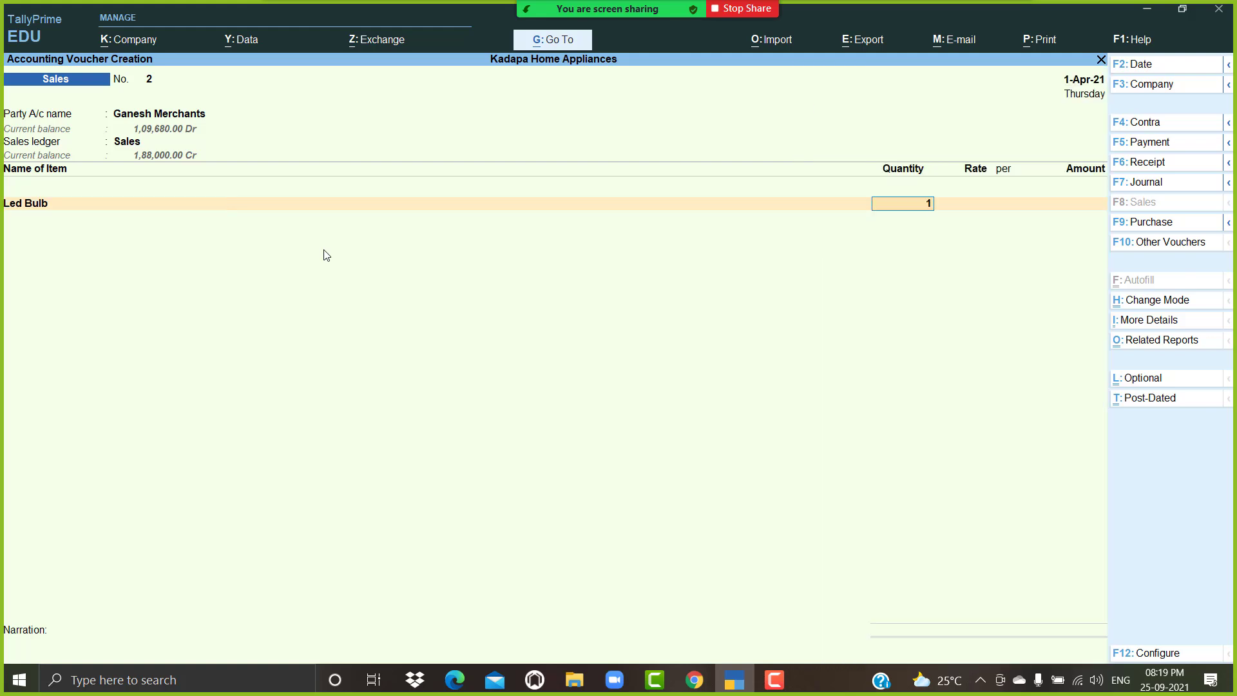
key("Return")
key("Return")
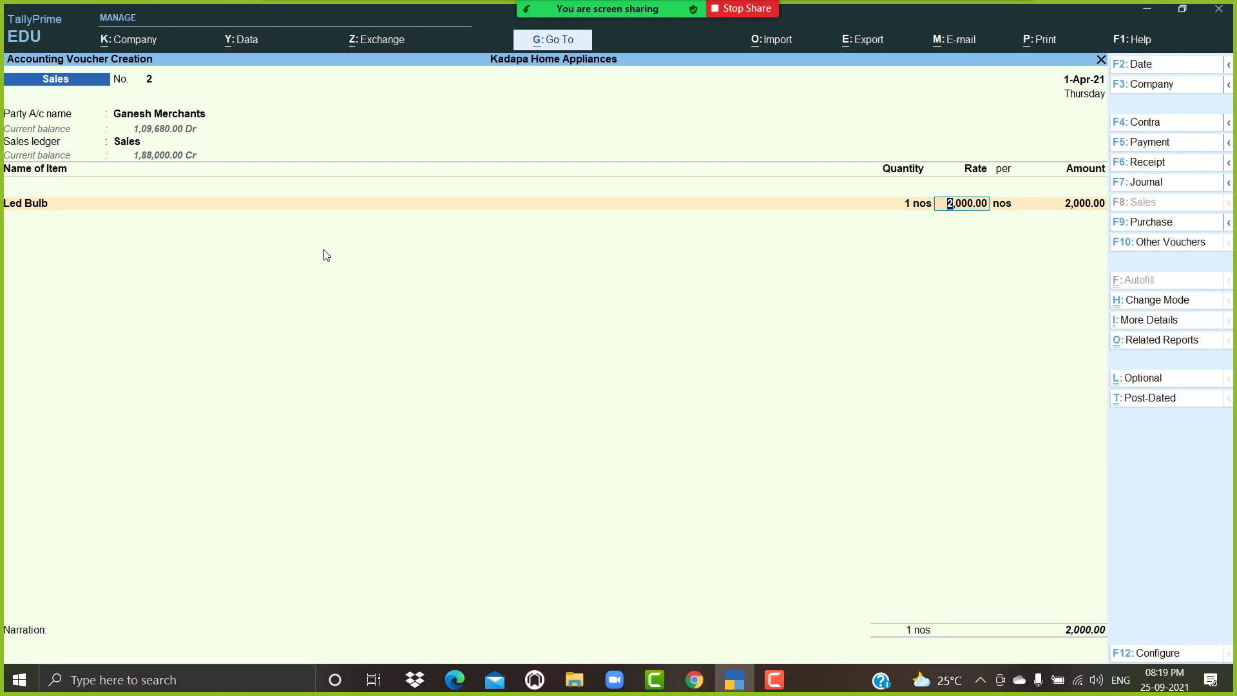
type("500")
key("Return")
key("Return")
key("Return")
key("Return")
Step: Add the CGST and SGST tax ledgers below the Led Bulb item
type("cg")
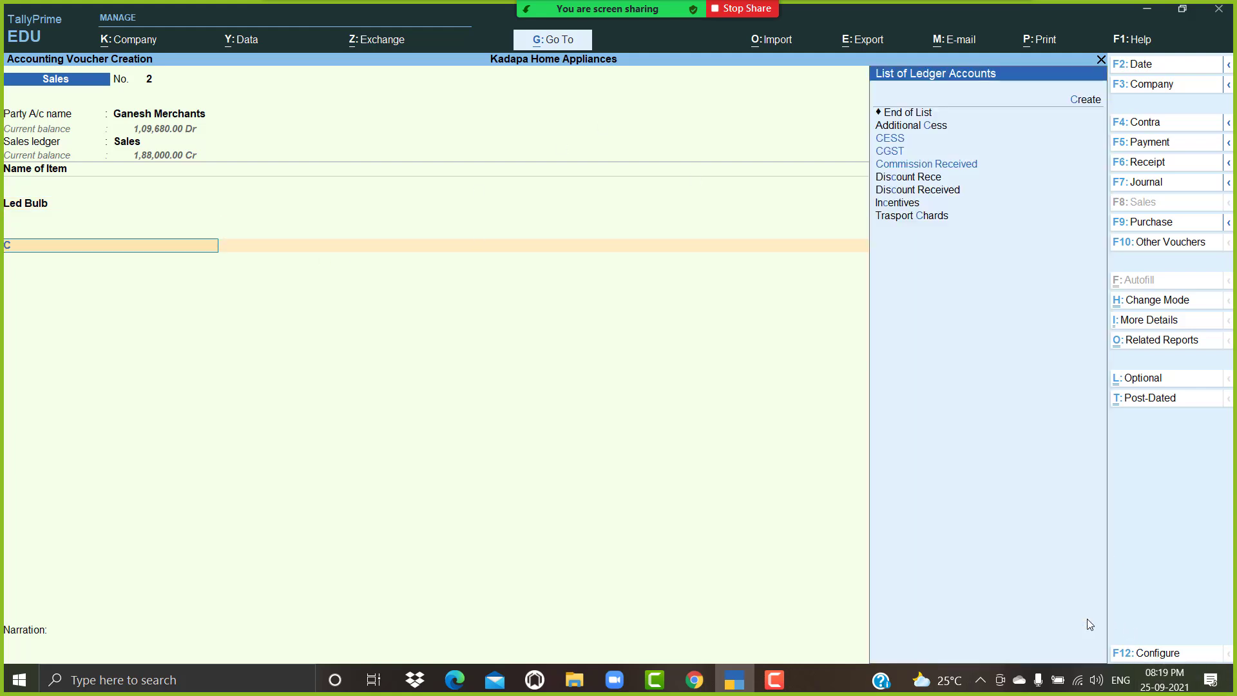
key("Return")
type("sg")
key("Return")
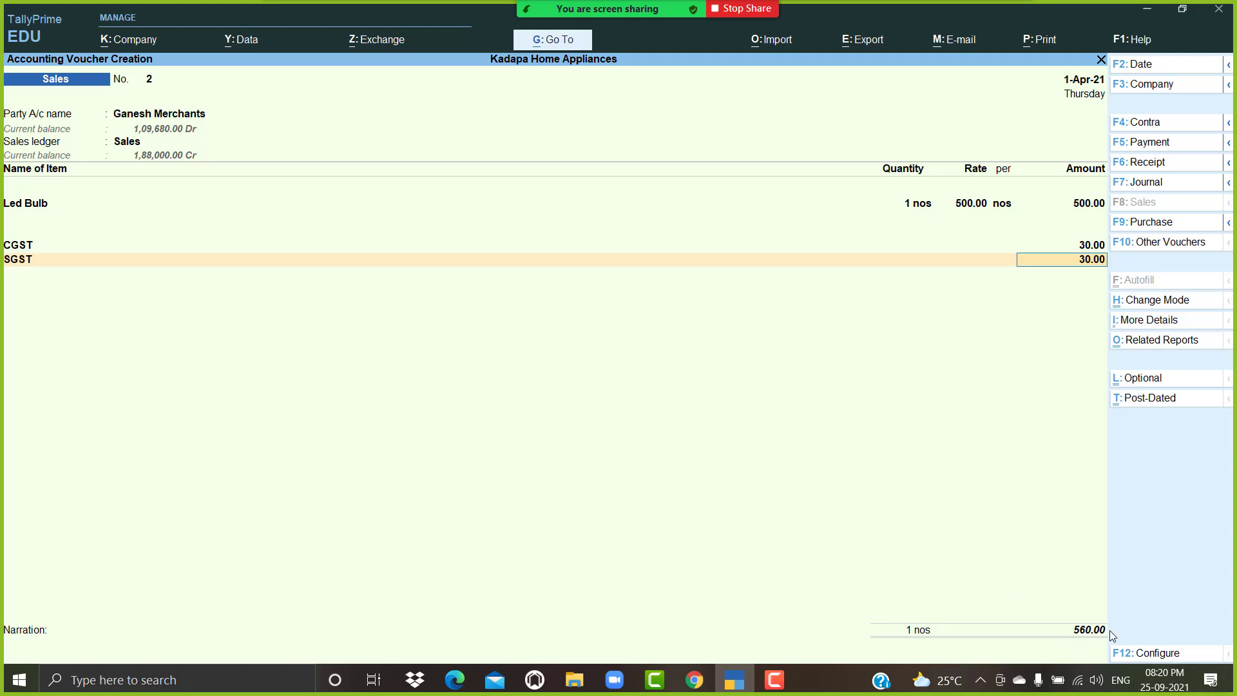
Step: Set Provide Rate Inclusive of Tax for Stock Items to Yes in the voucher configuration
left_click(1160, 655)
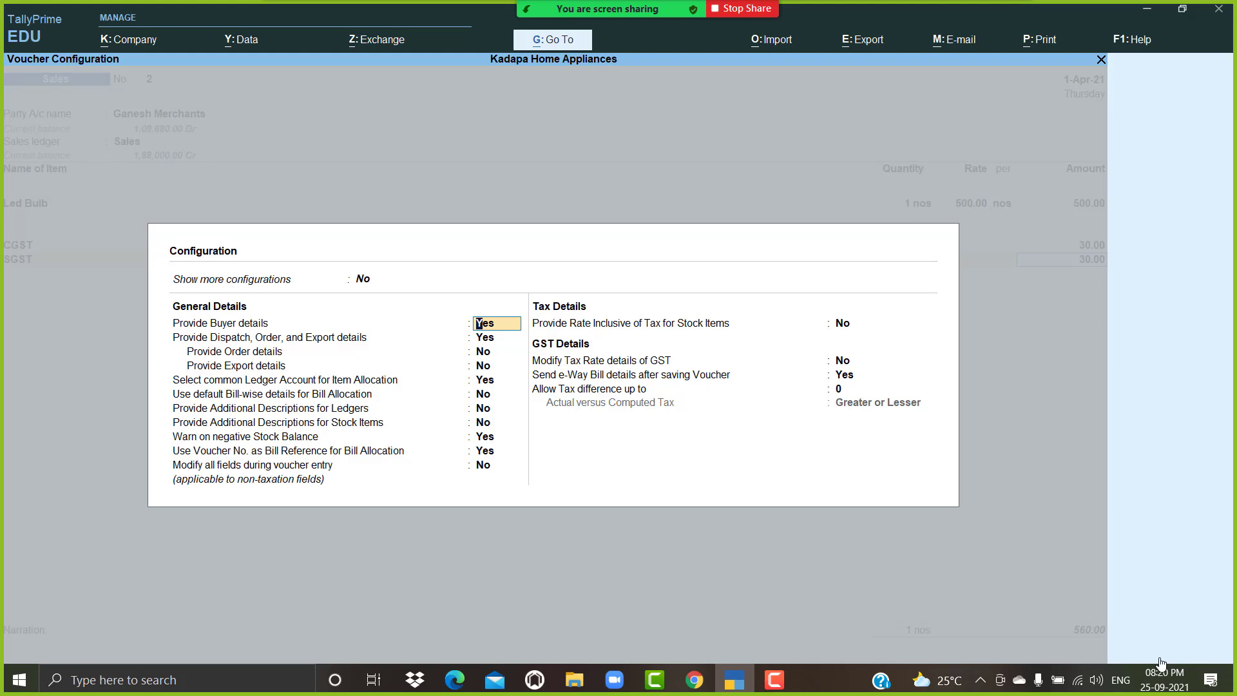
left_click(843, 324)
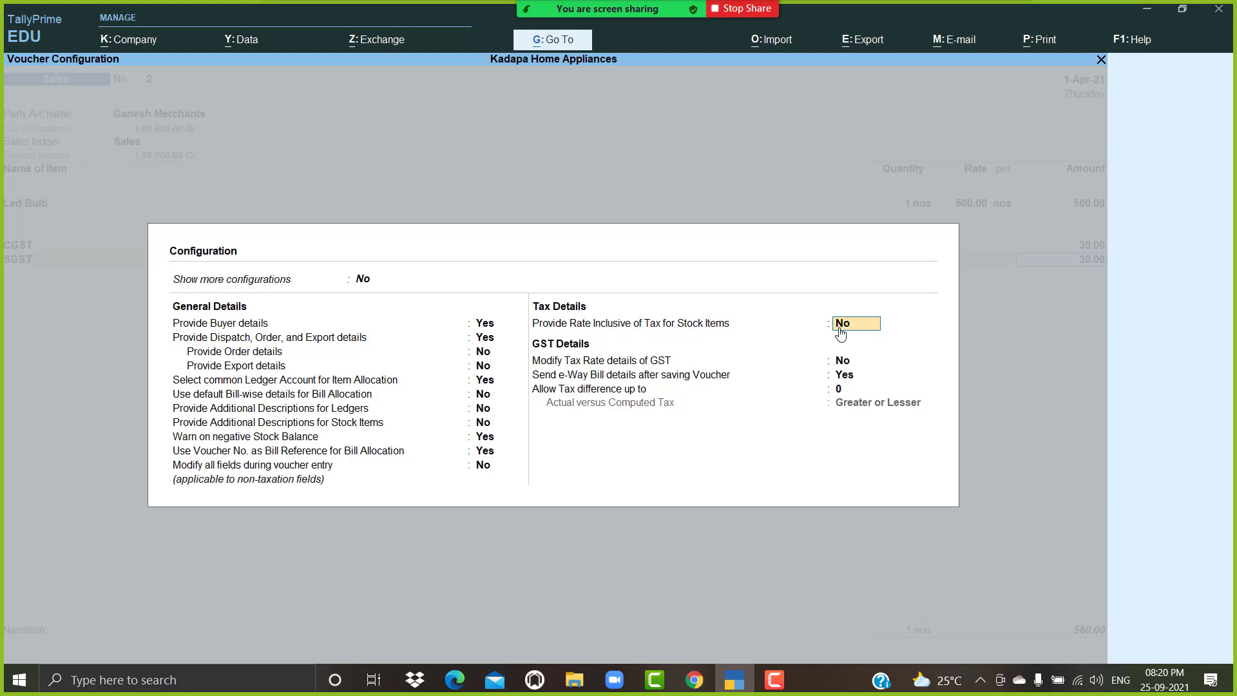
type("y")
key("Return")
key("Return")
key("Return")
key("Return")
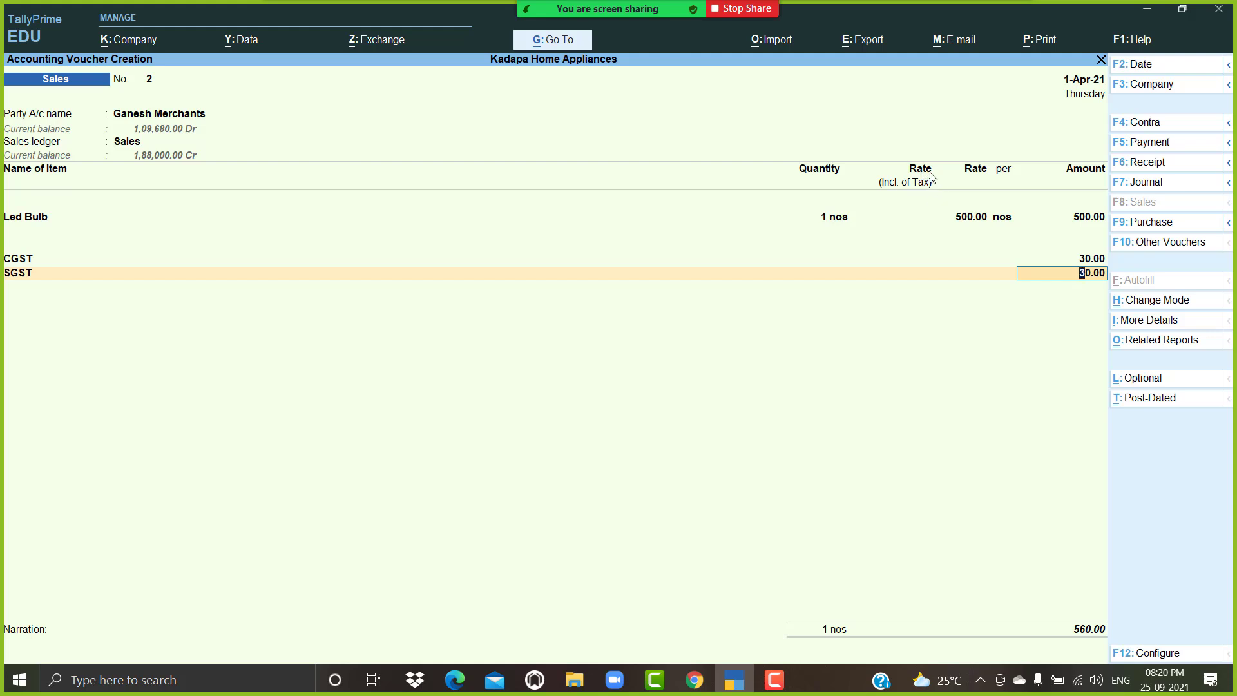
Step: Enter 500 as Led Bulb's rate including tax and accept the item line
key("Up")
key("Up")
key("Up")
key("Up")
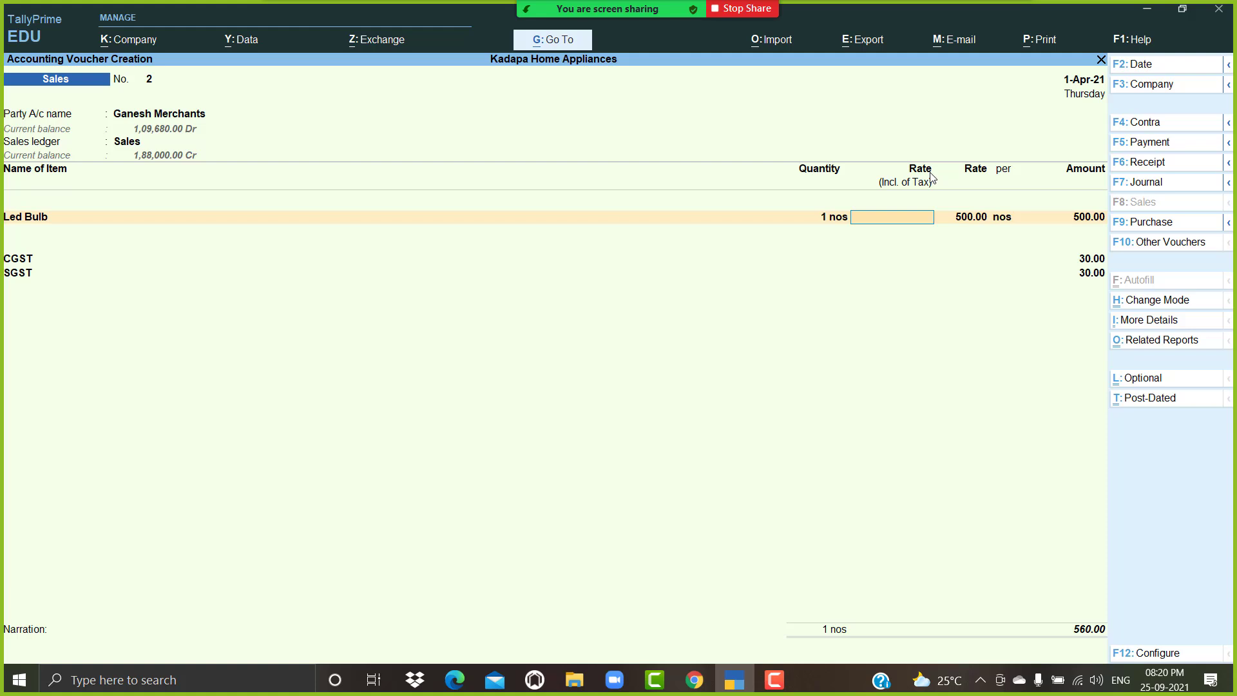
type("4")
key("BackSpace")
type("500")
key("Return")
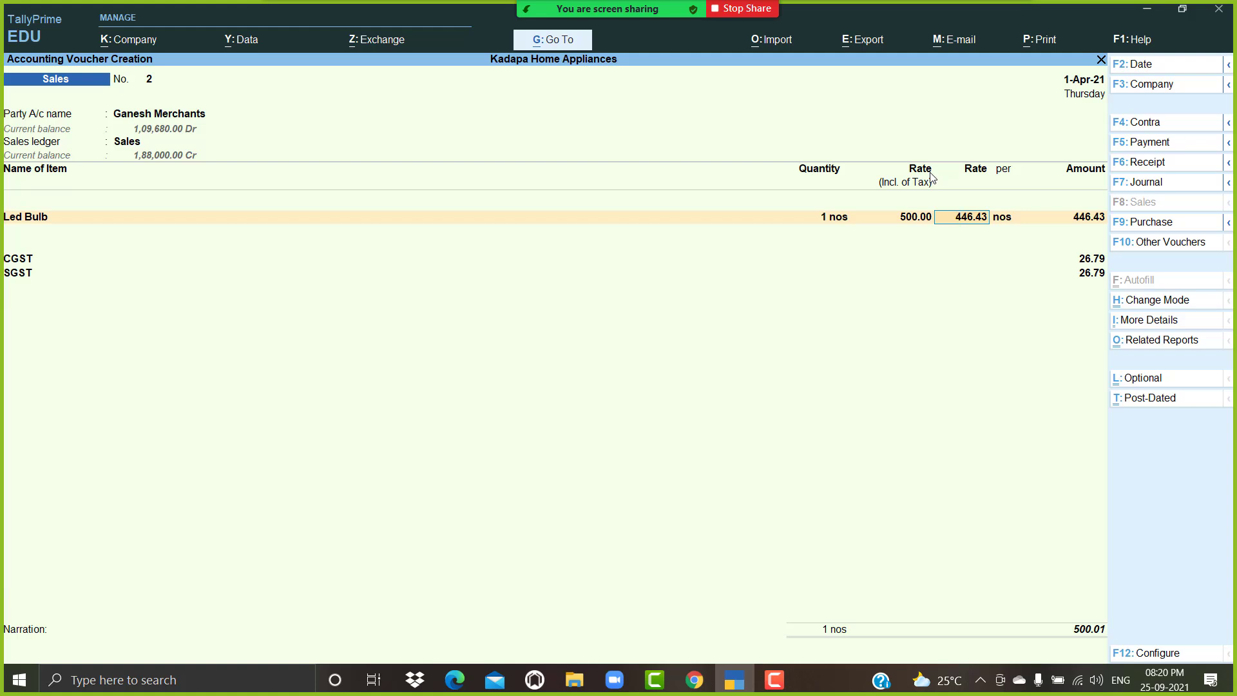
key("Return")
key("Return")
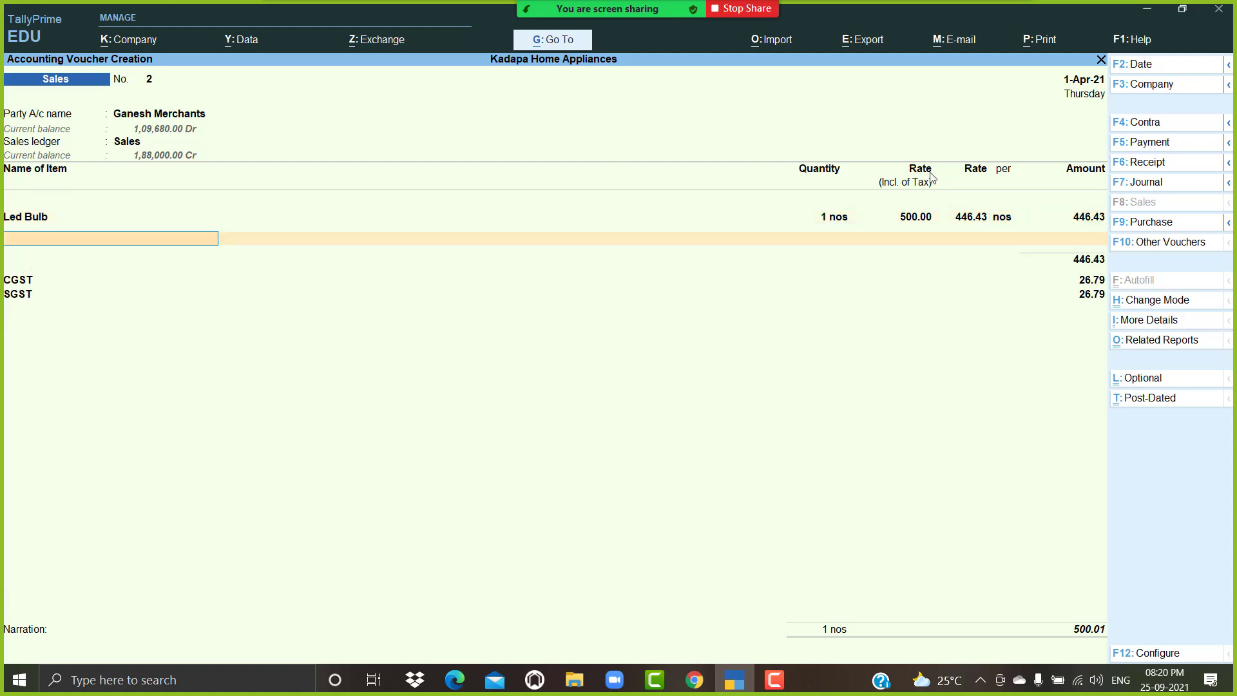
key("Return")
key("Return")
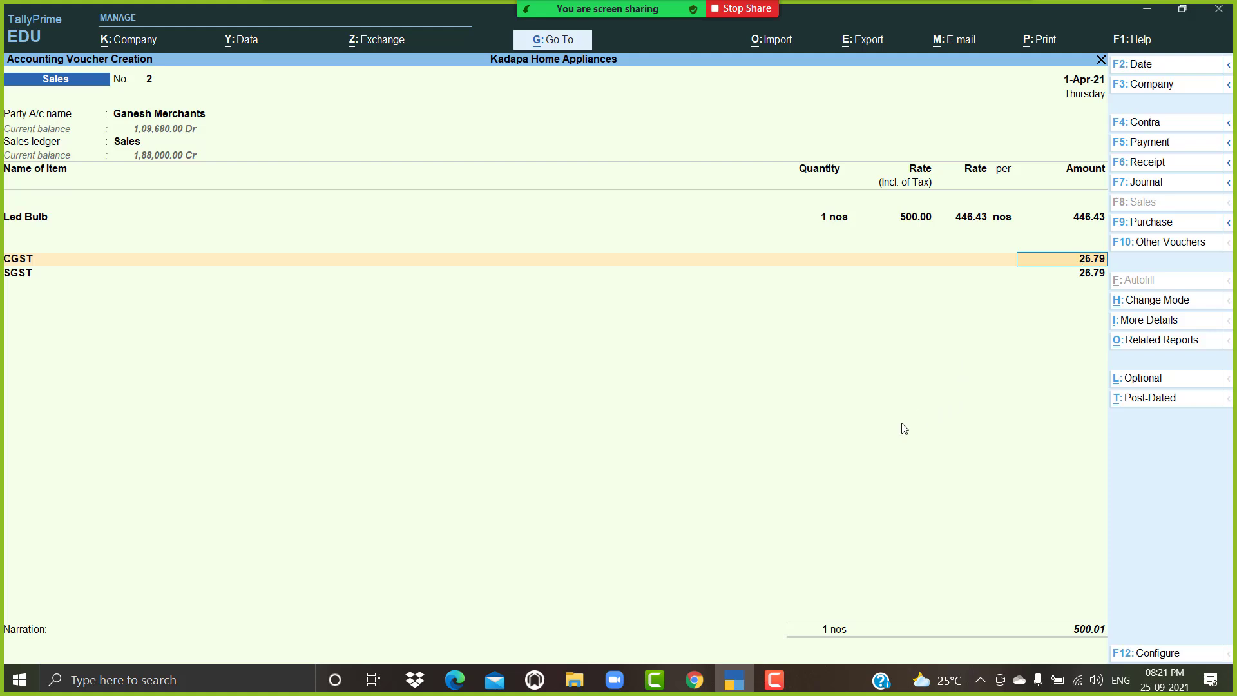
Step: Preview the voucher's tax invoice, enlarge it to examine the item, tax and total lines, and close the preview
key("ctrl")
key("ctrl+p")
key("i")
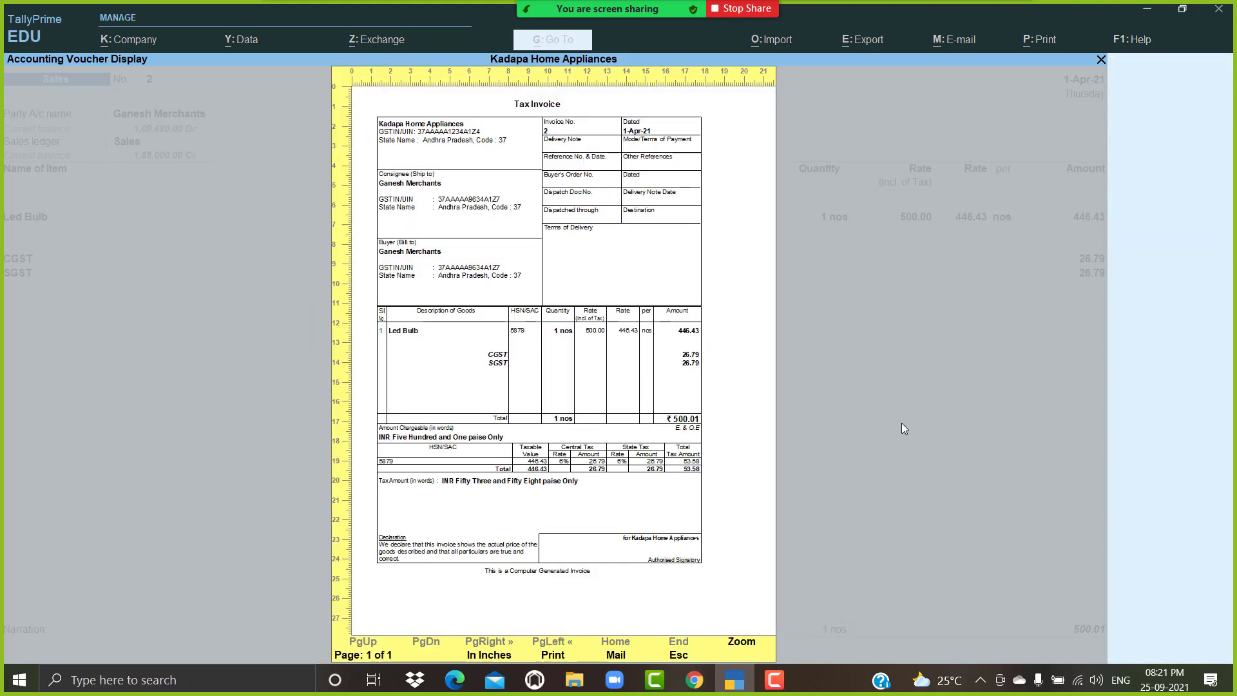
key("Return")
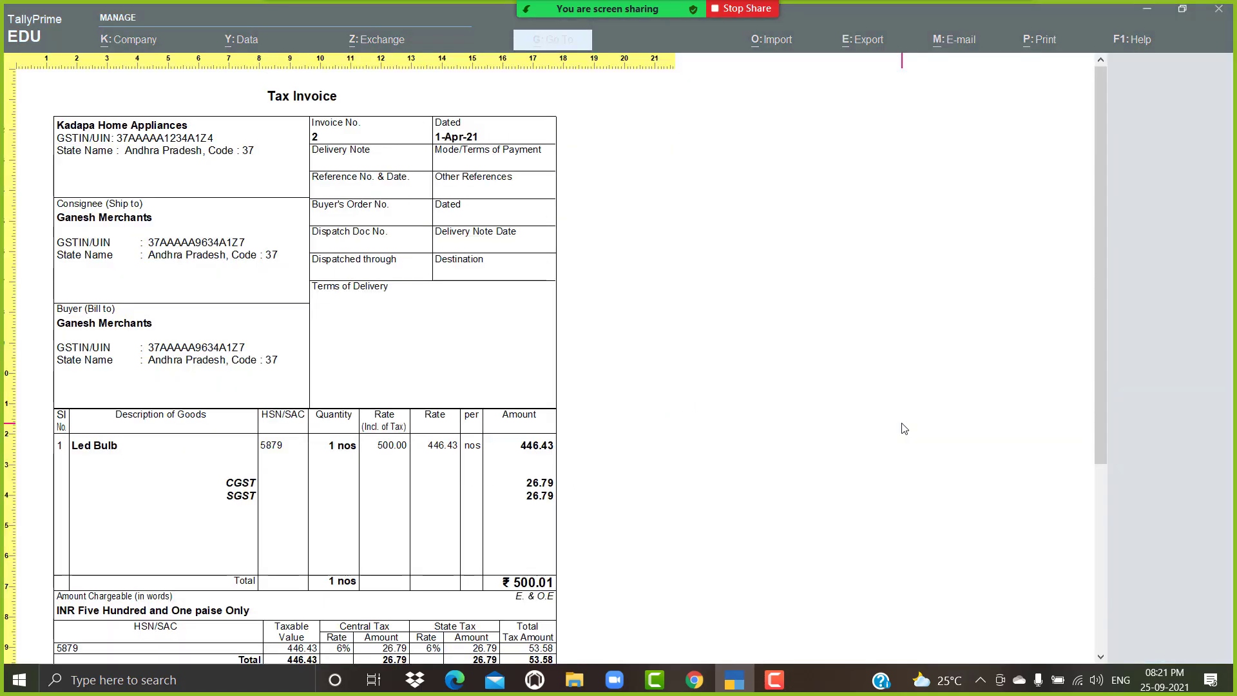
scroll(548, 351, "down", 2)
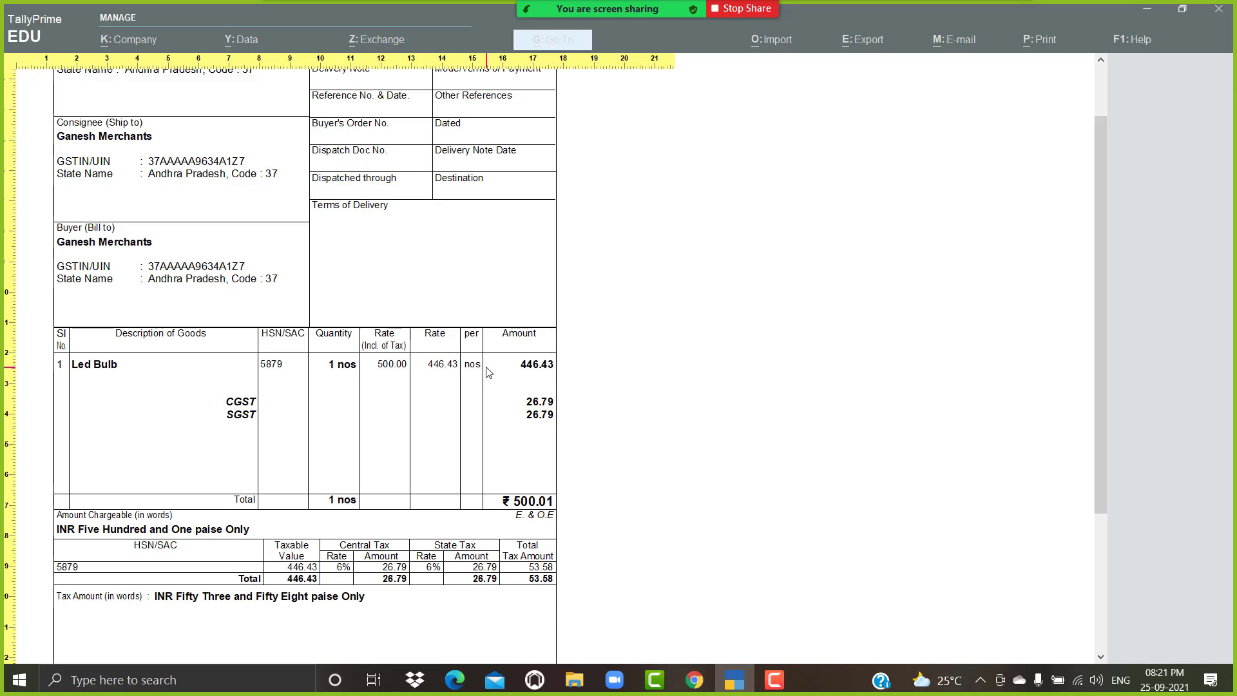
key("Escape")
key("Escape")
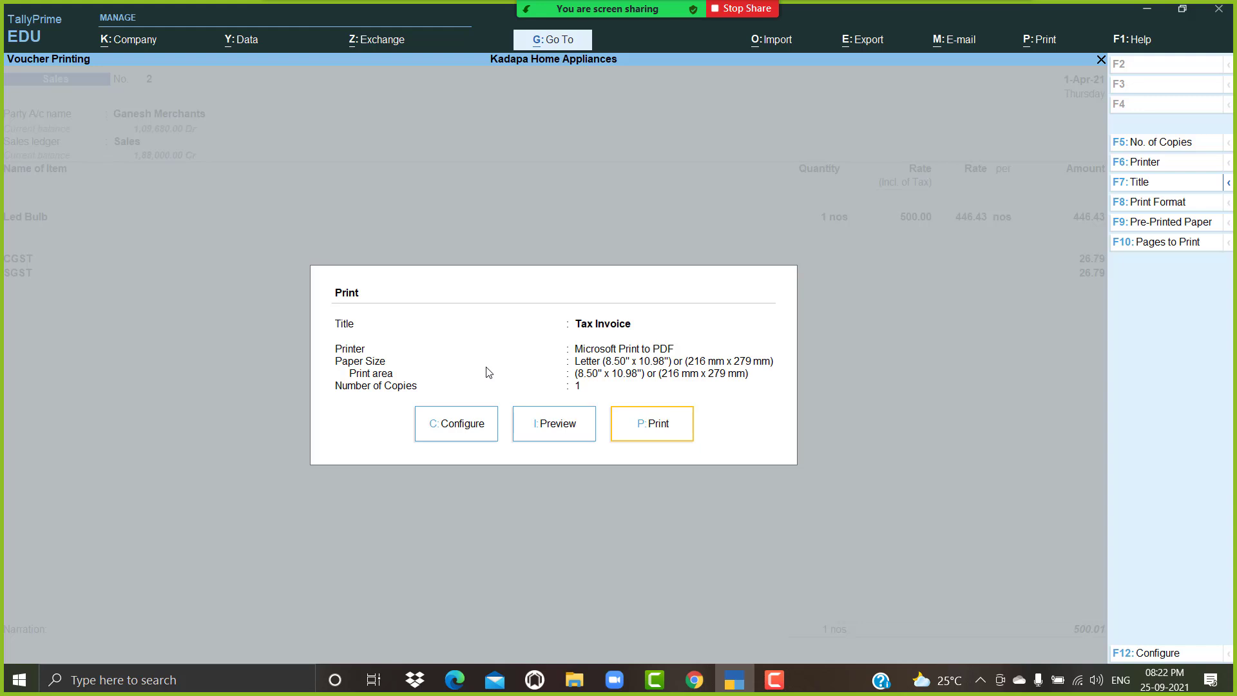
Step: Look at the sales voucher's print configuration options and return to the voucher
key("Left")
key("Left")
key("Return")
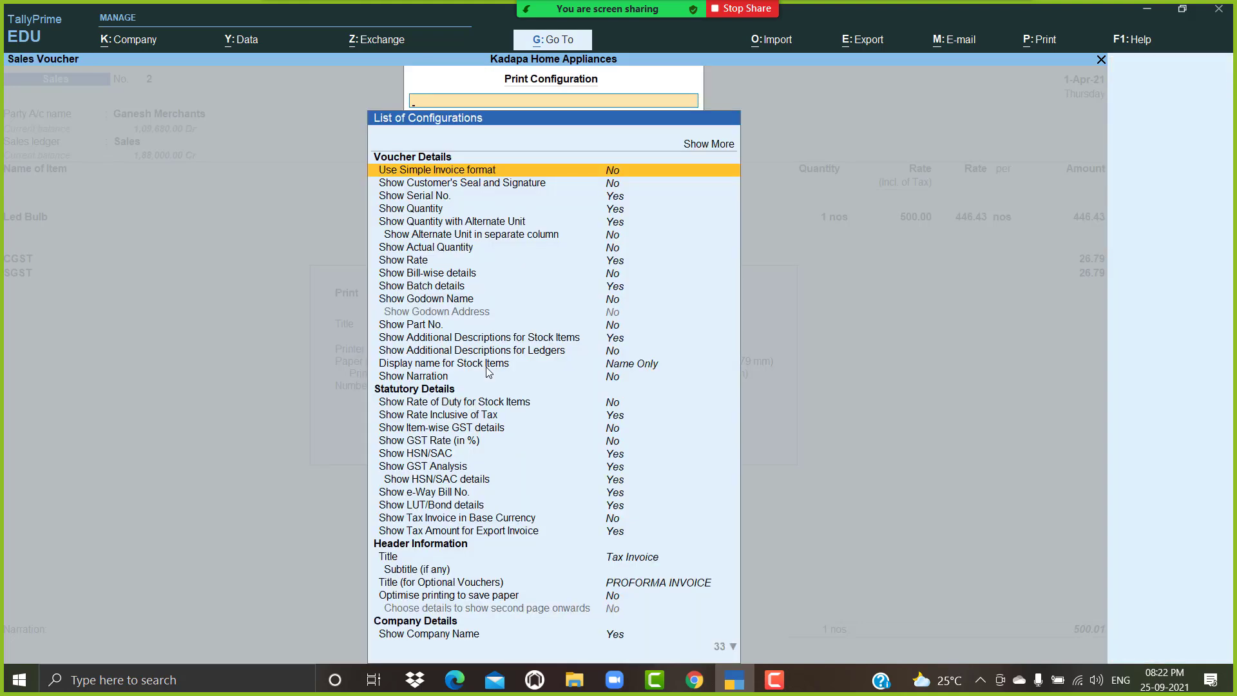
key("Escape")
key("Escape")
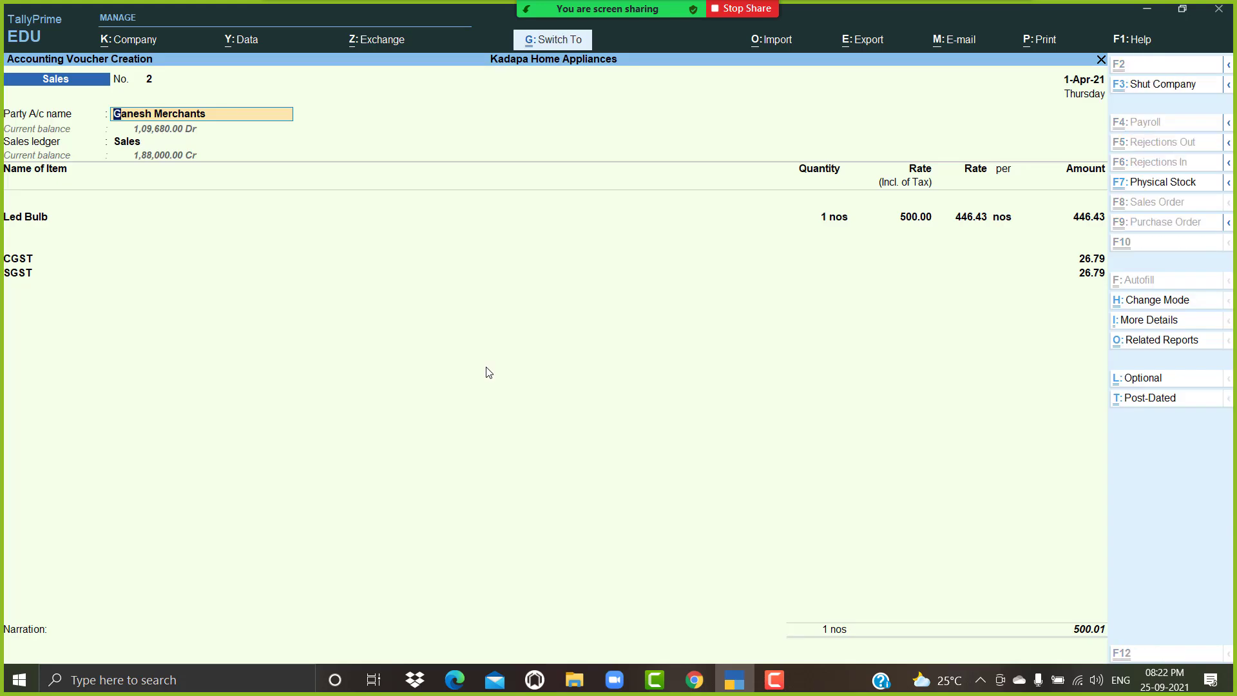
Step: Save the sales voucher and return to the Gateway of Tally
key("ctrl+a")
key("Escape")
key("Return")
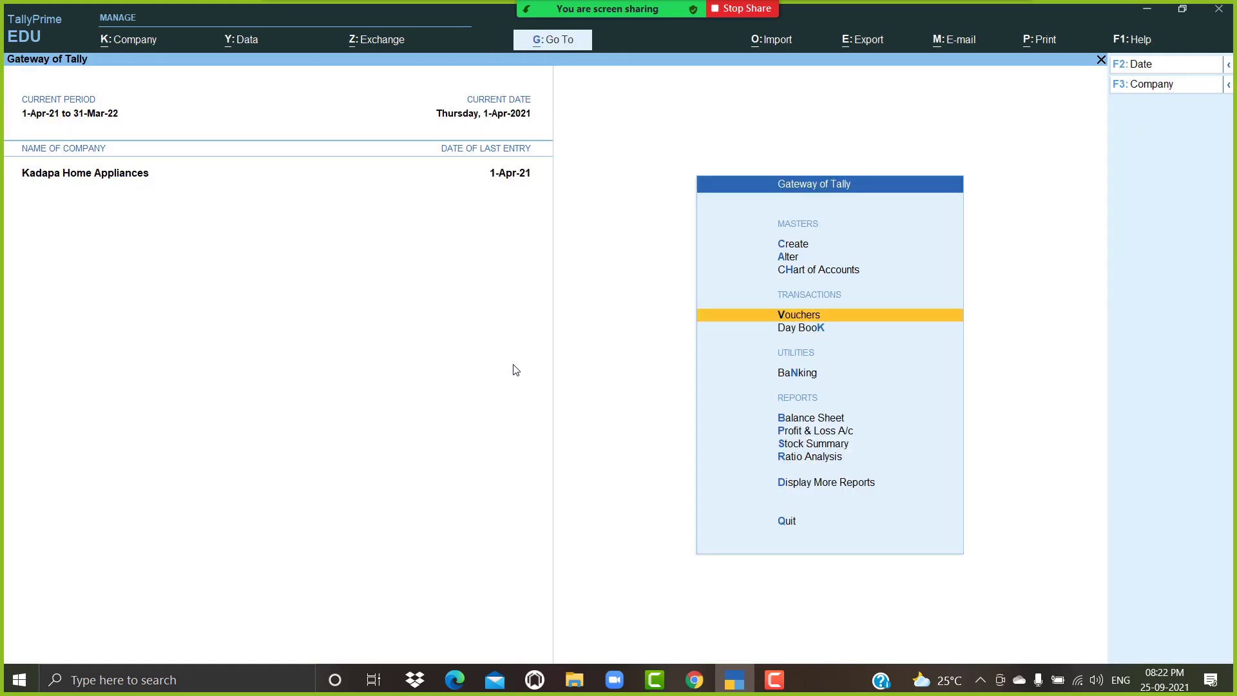
Step: Switch to File Explorer and find the Tally-Logo image in the My Logos folder on drive D
left_click(586, 682)
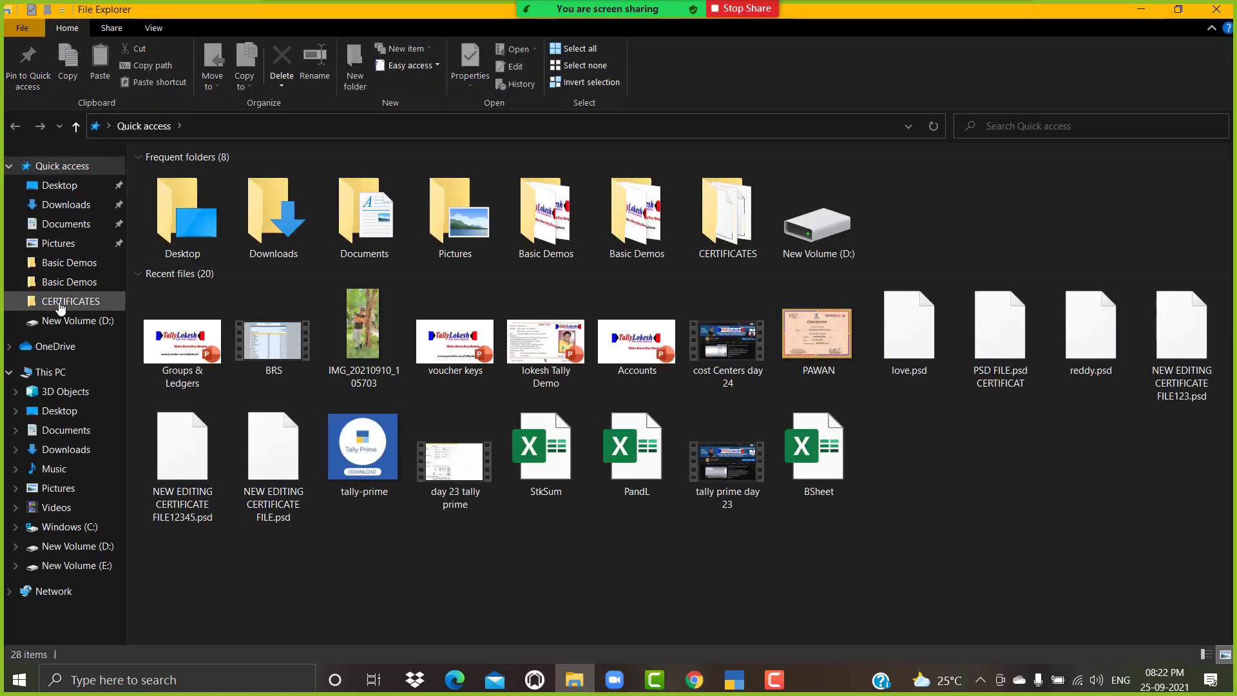
left_click(91, 550)
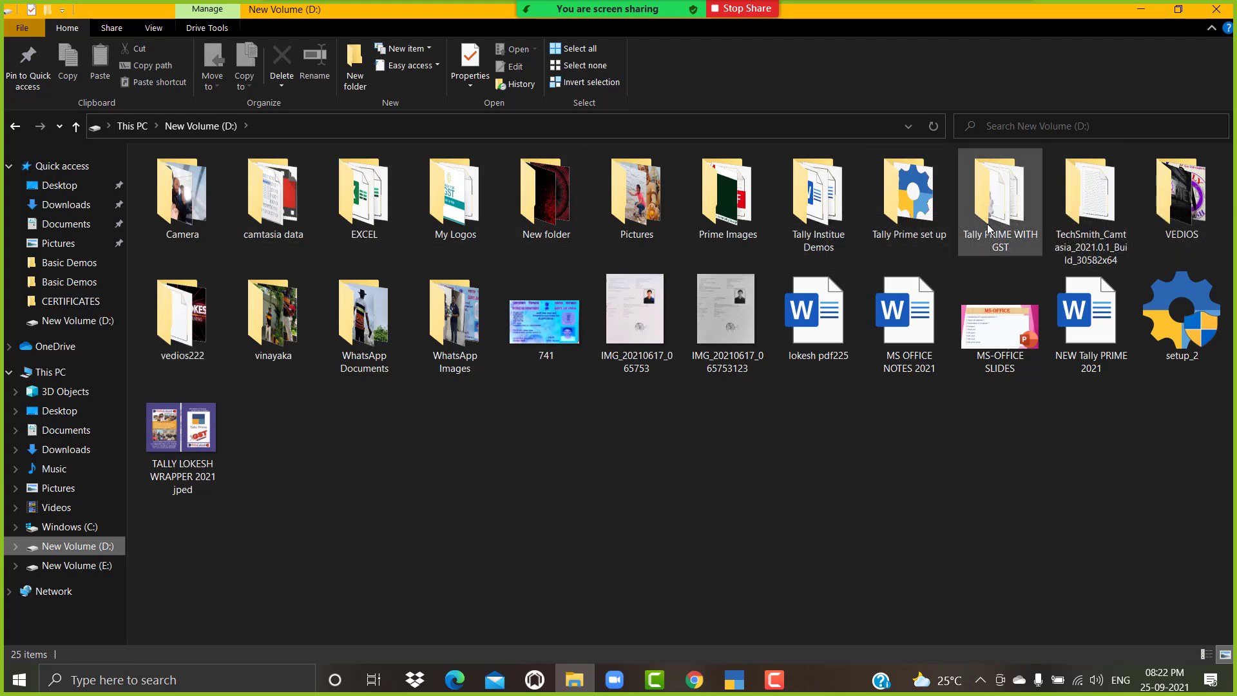
double_click(454, 206)
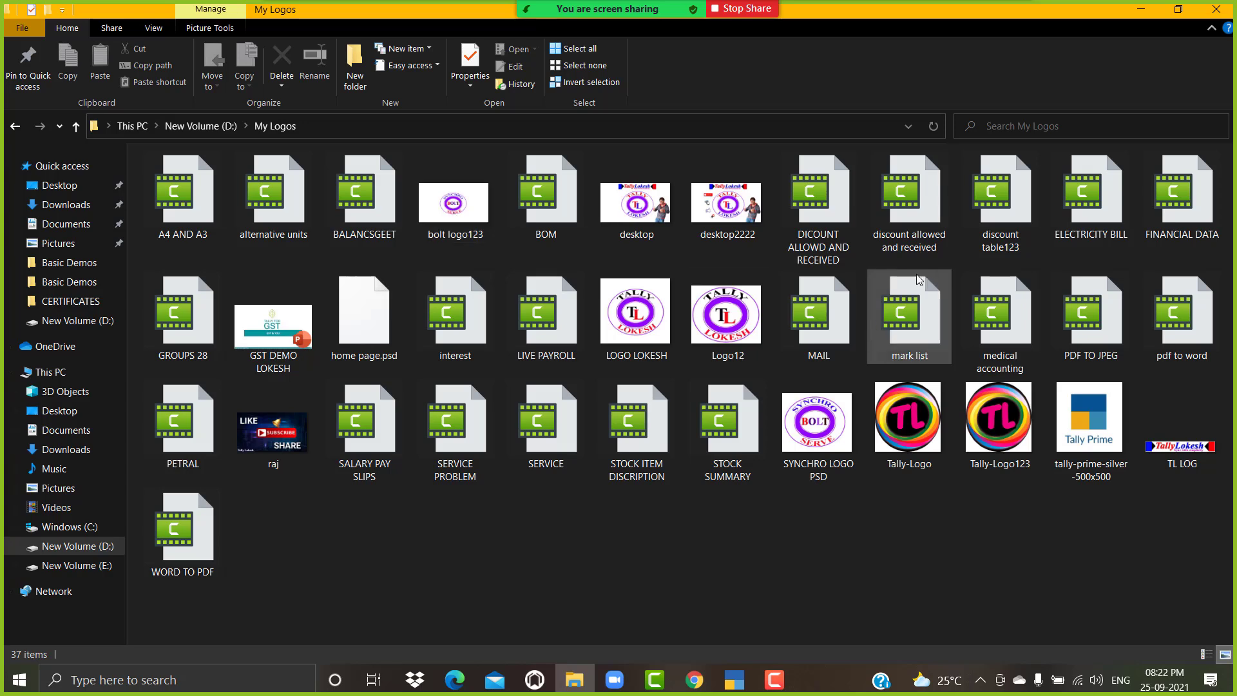
left_click(930, 417)
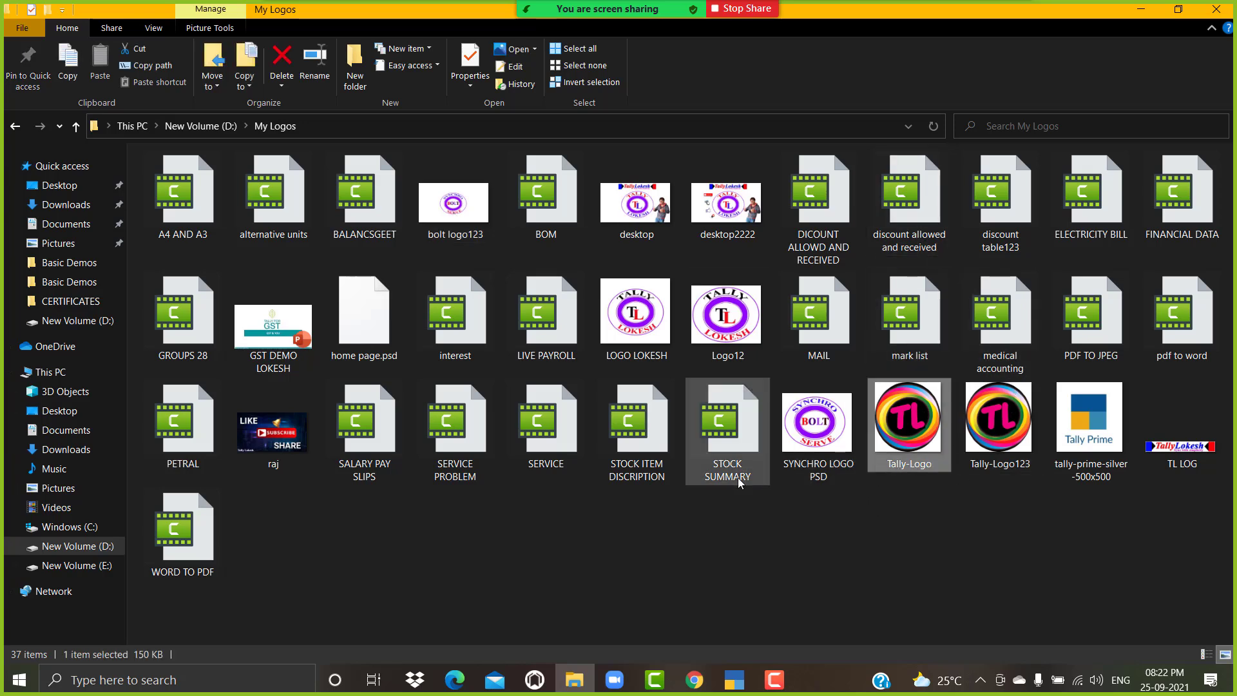
left_click(484, 578)
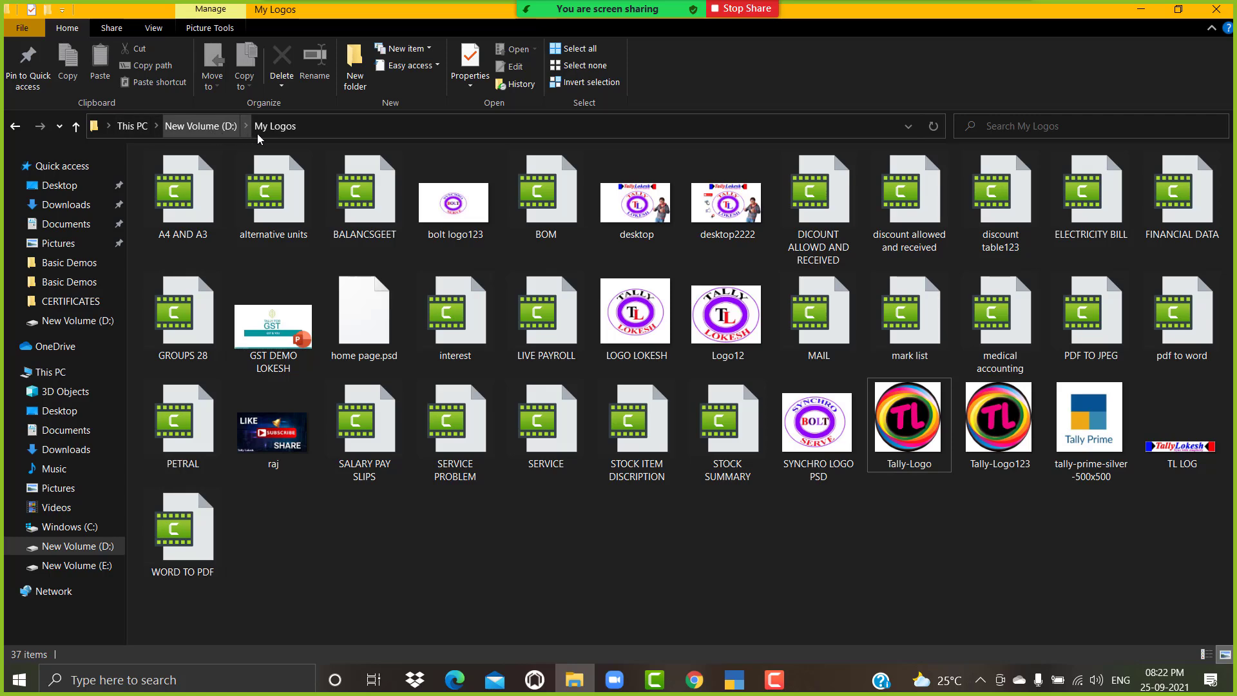
Step: Get and copy the full path of the JPG logo image, D:\My Logos\Tally-Logo123.jpg
left_click(315, 122)
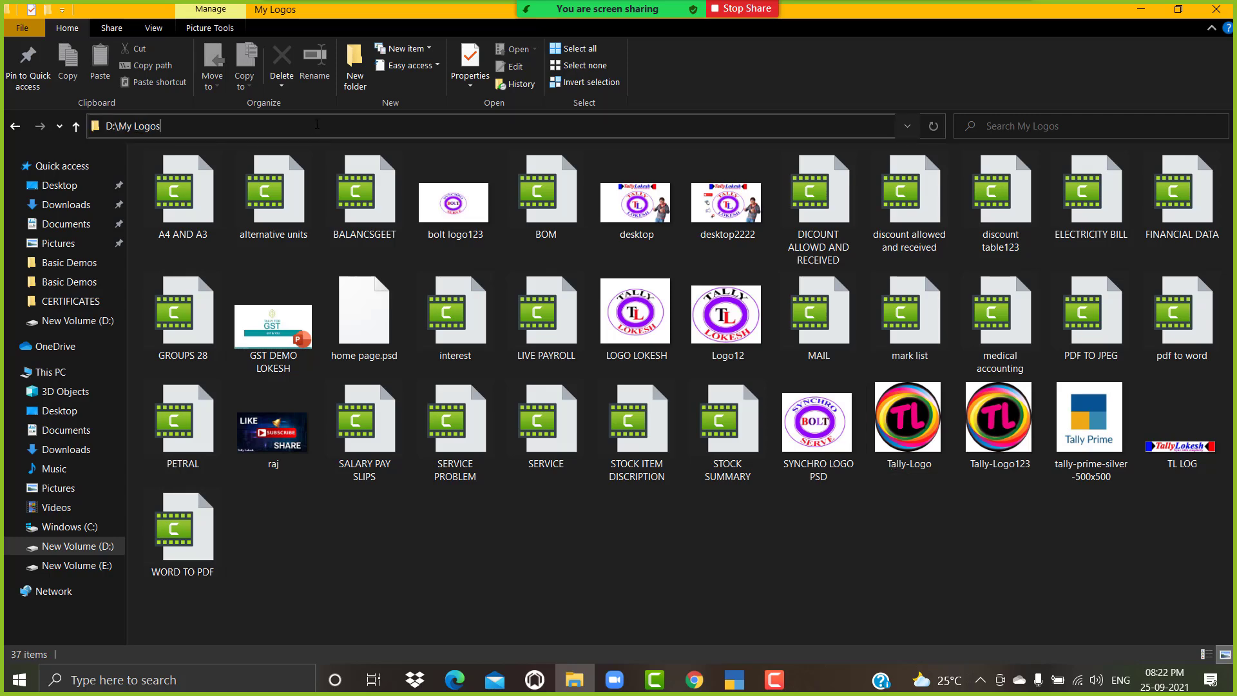
type("\\")
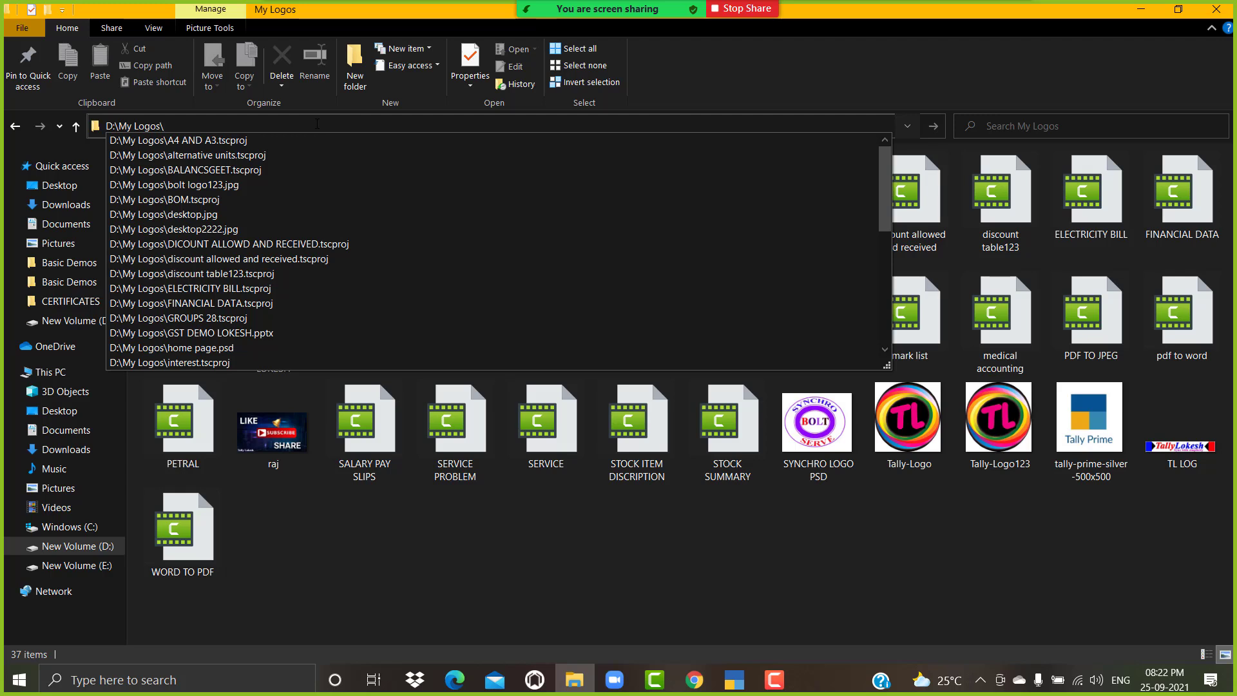
key("Down")
key("Down")
key("Down")
key("Down")
key("Down")
key("Down")
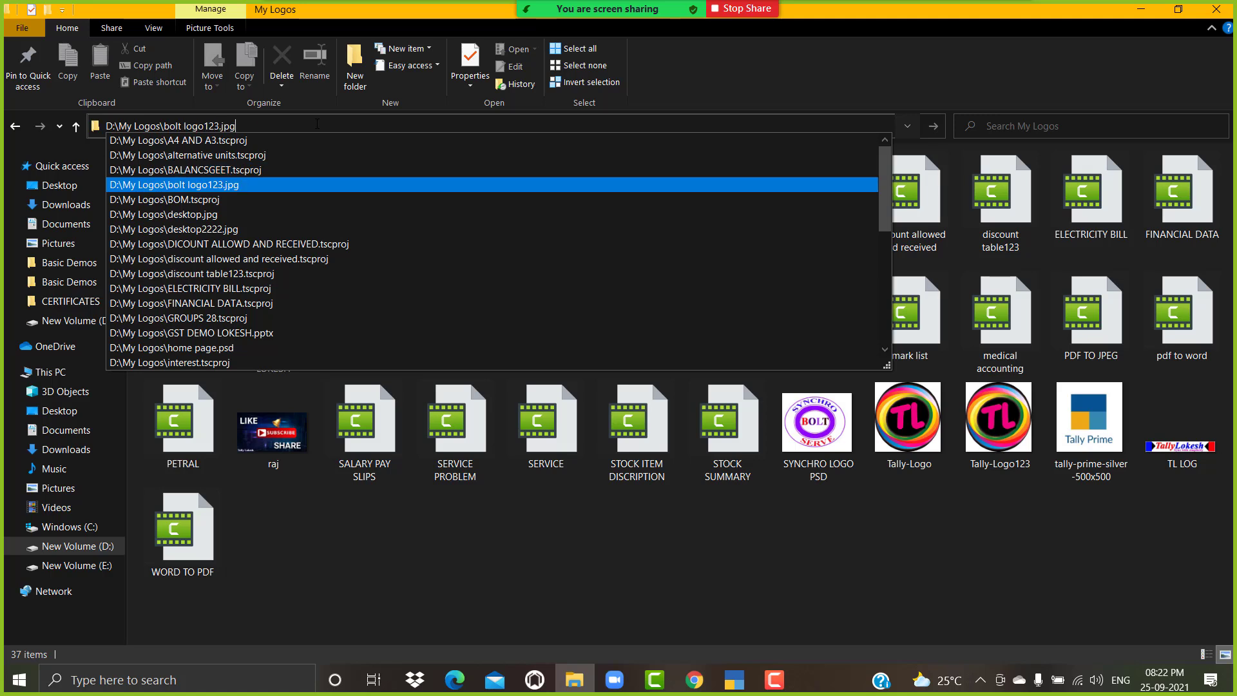
key("Down")
key("Down")
key("Down")
key("Down")
key("Down")
key("Down")
key("Down")
key("Down")
key("Down")
key("Down")
key("Down")
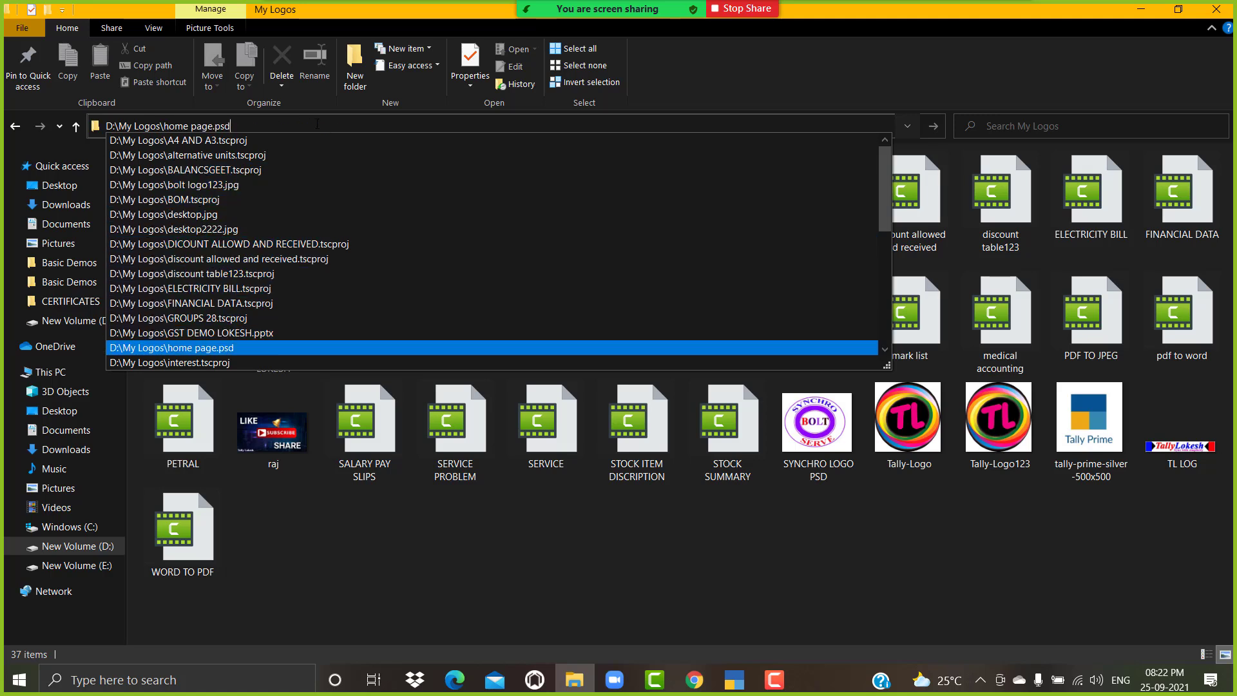
key("Down")
key("Down")
key("Down")
key("Down")
key("Down")
key("Down")
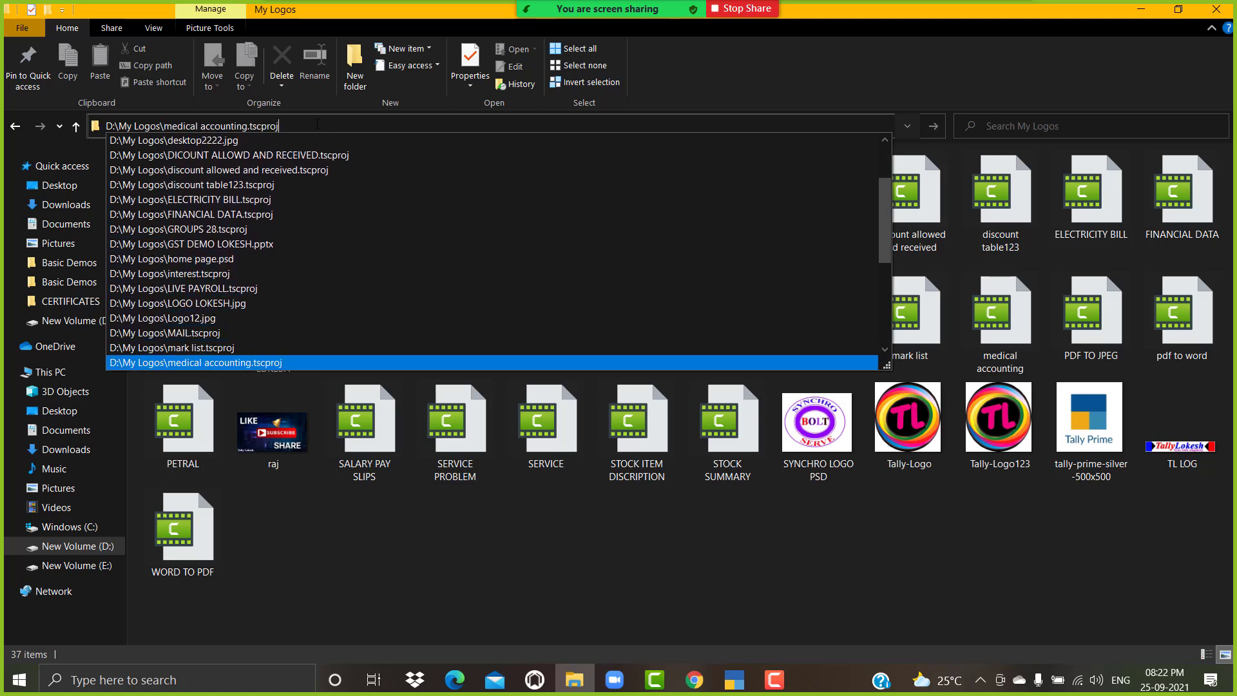
key("Down")
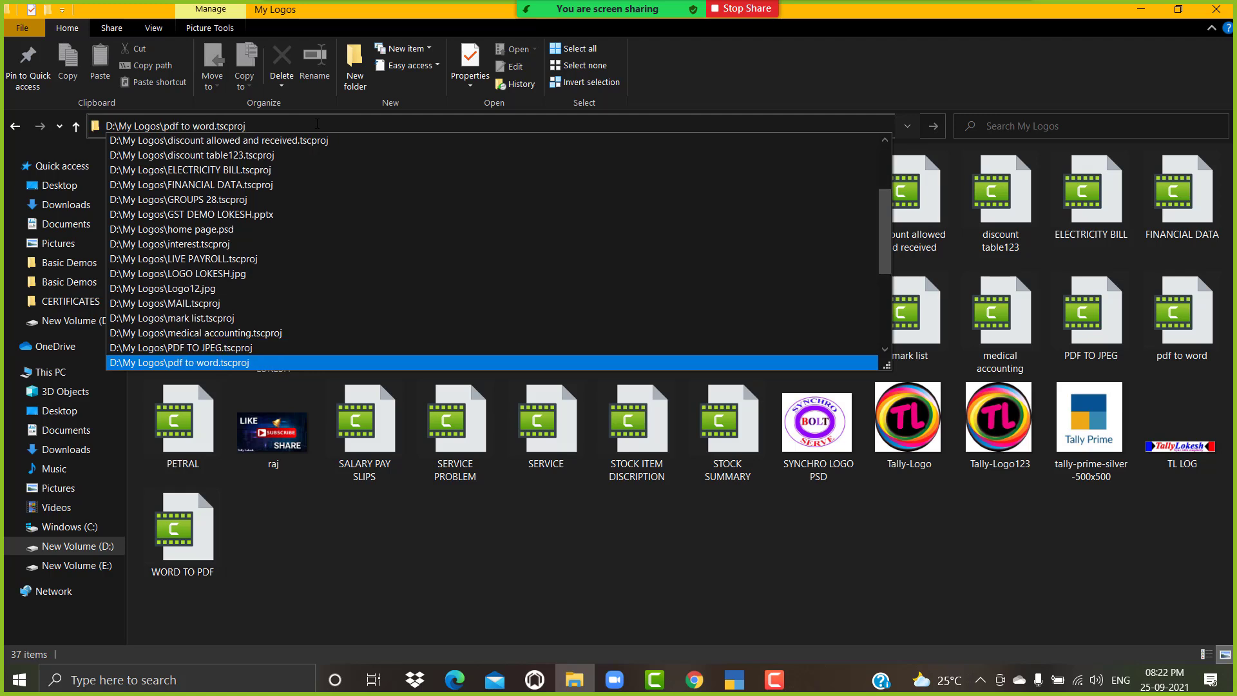
key("Down")
key("Down")
key("Down")
key("Down")
key("Down")
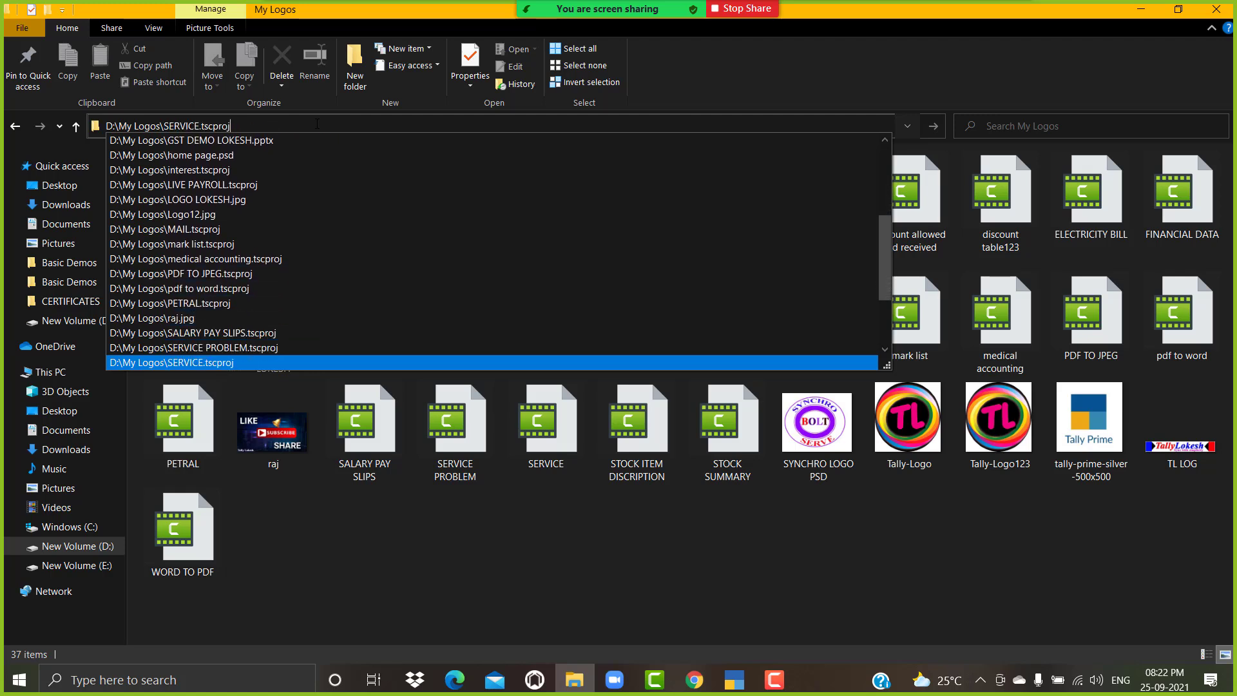
key("Down")
key("Down")
key("Down")
key("Down")
key("Down")
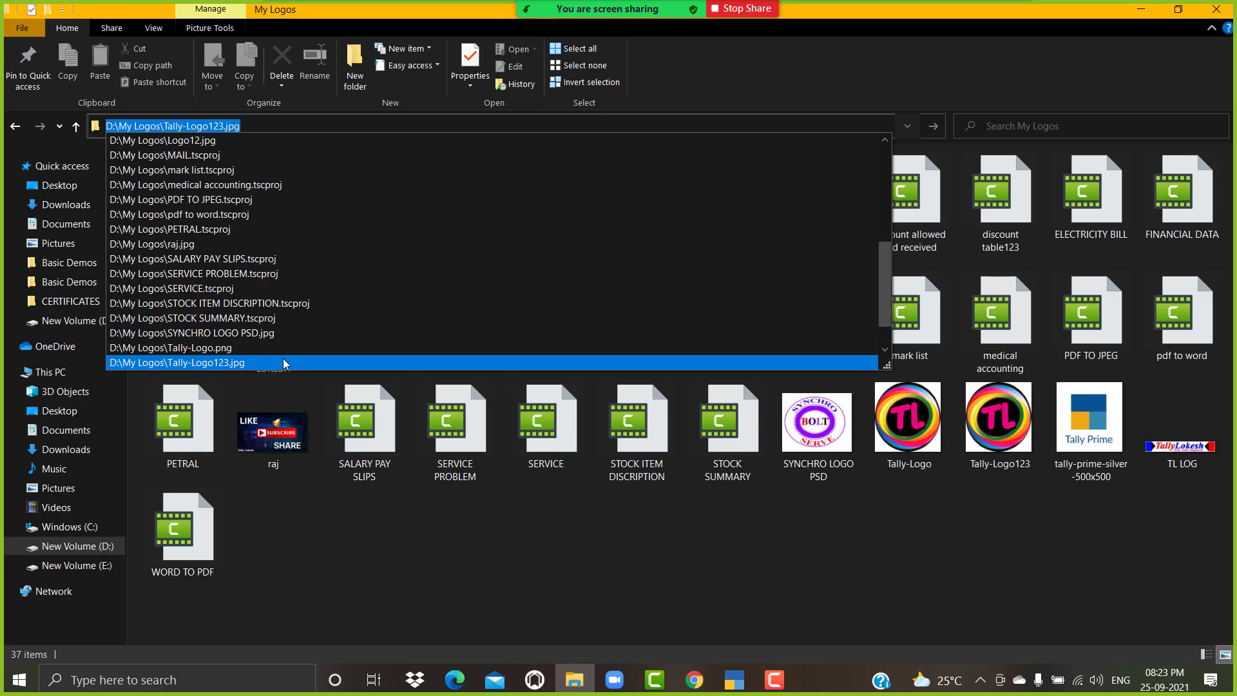
Step: Switch to TallyPrime and open sales voucher no. 2 for Ganesh Merchants from the Day Book
left_click(734, 680)
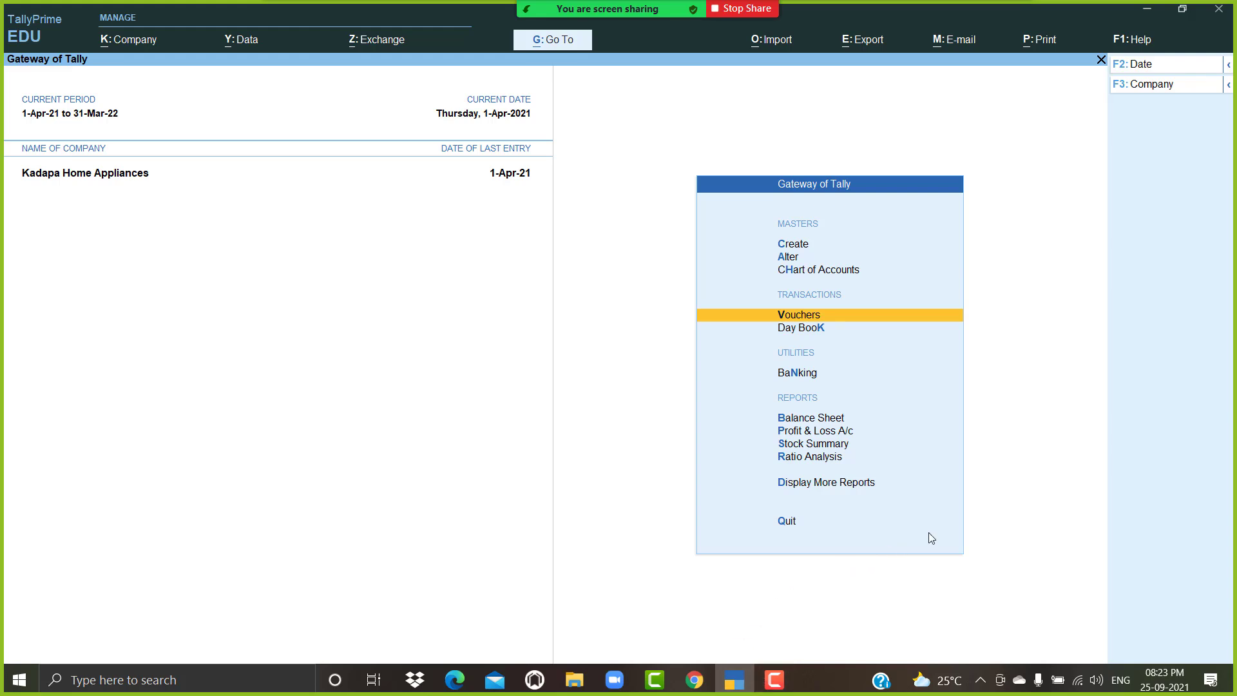
key("Down")
key("Return")
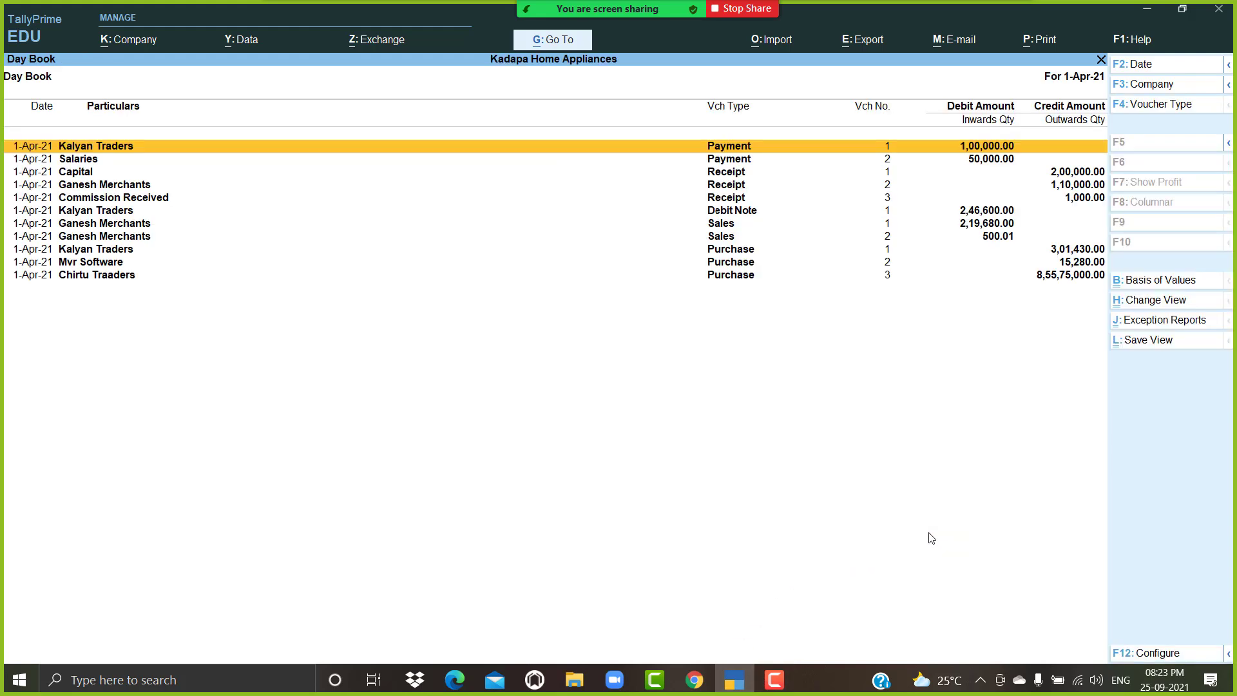
key("Down")
key("Down")
key("Down")
key("Down")
key("Down")
key("Down")
key("Down")
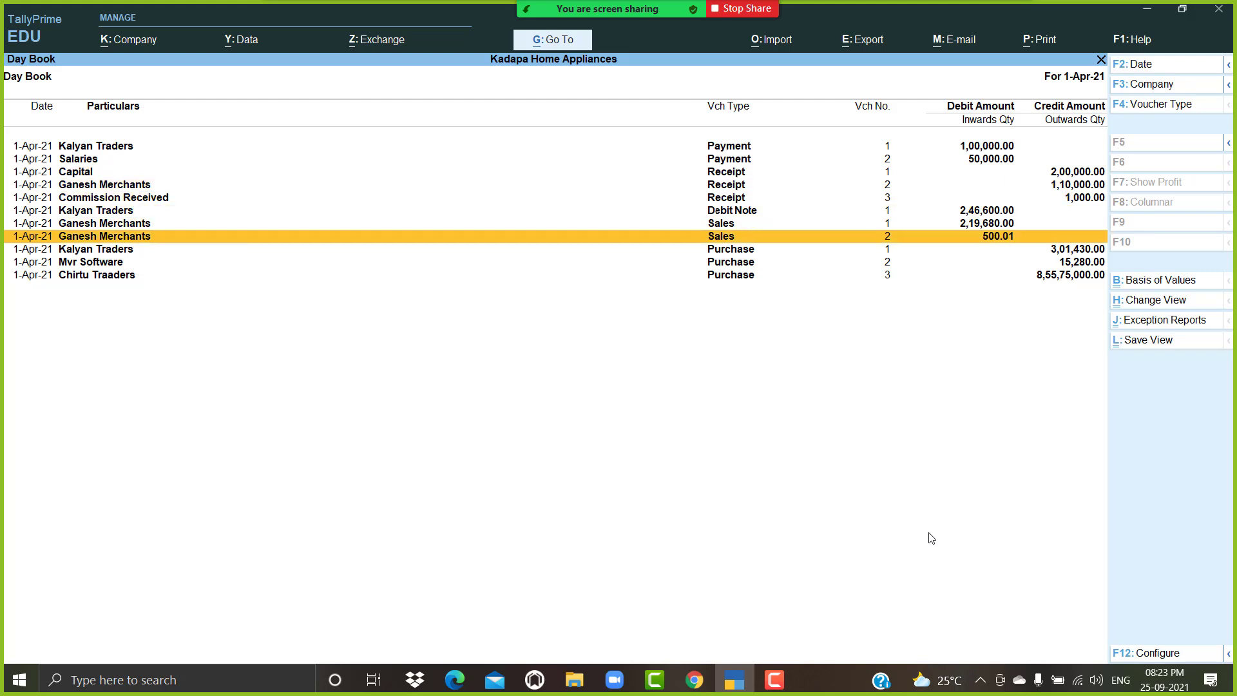
key("Return")
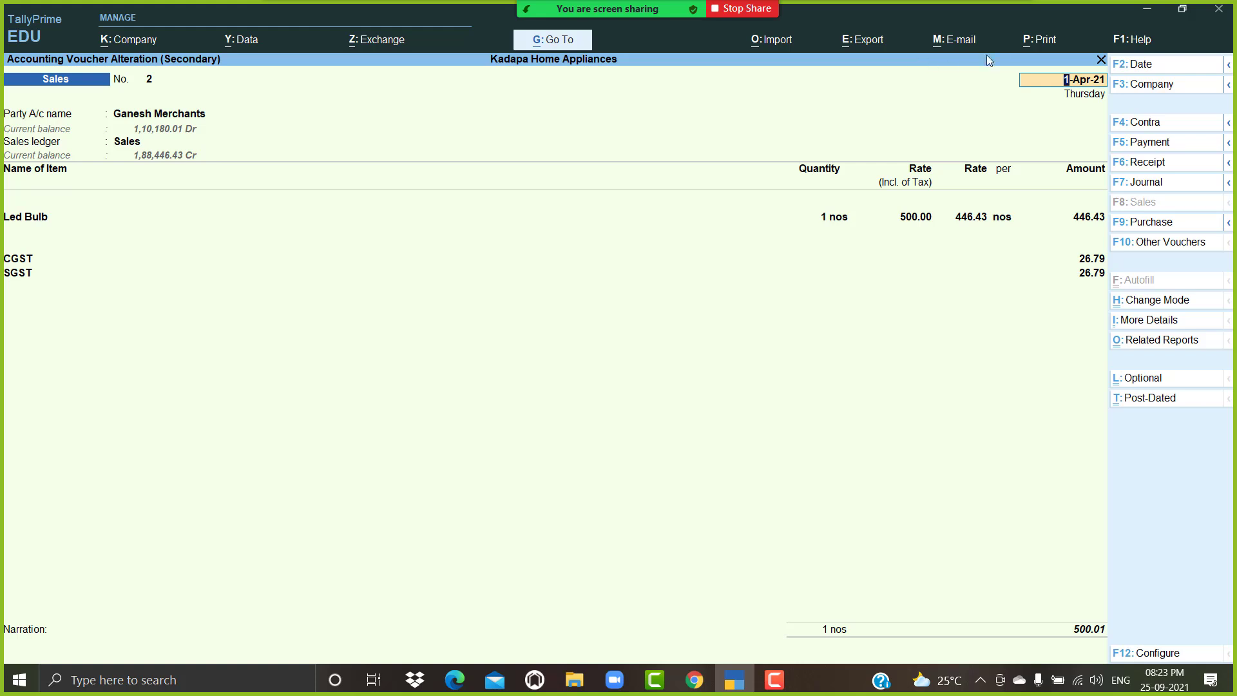
left_click(1050, 41)
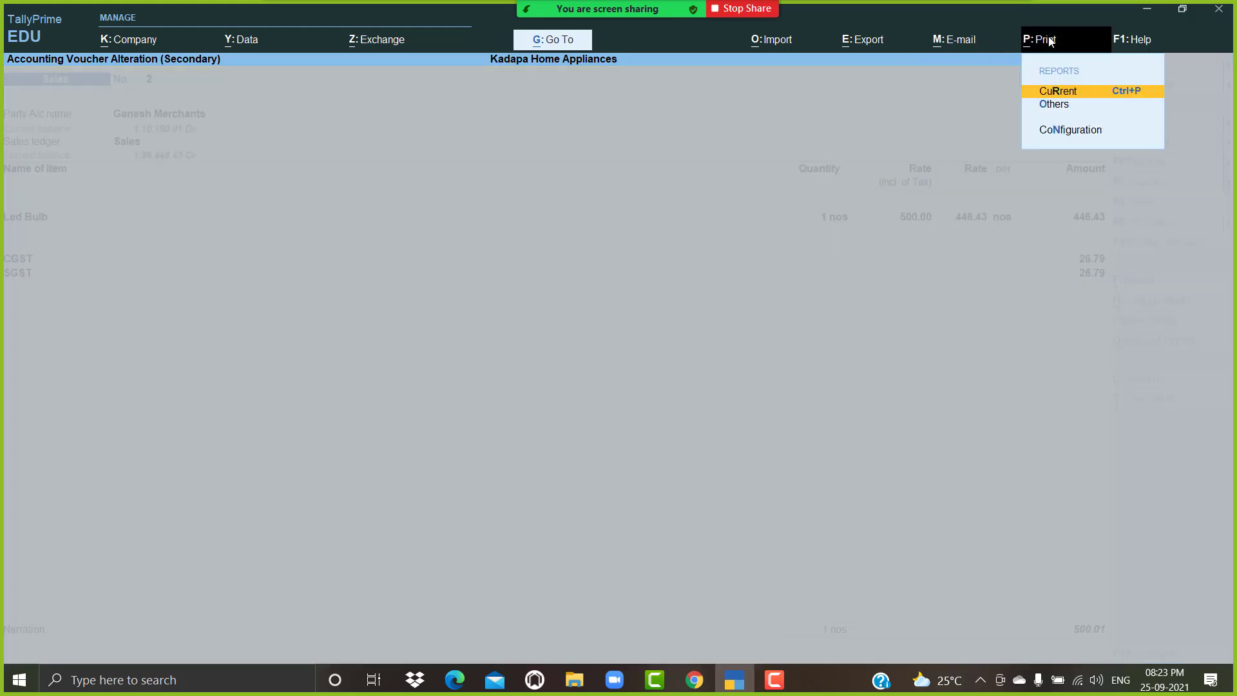
left_click(1095, 92)
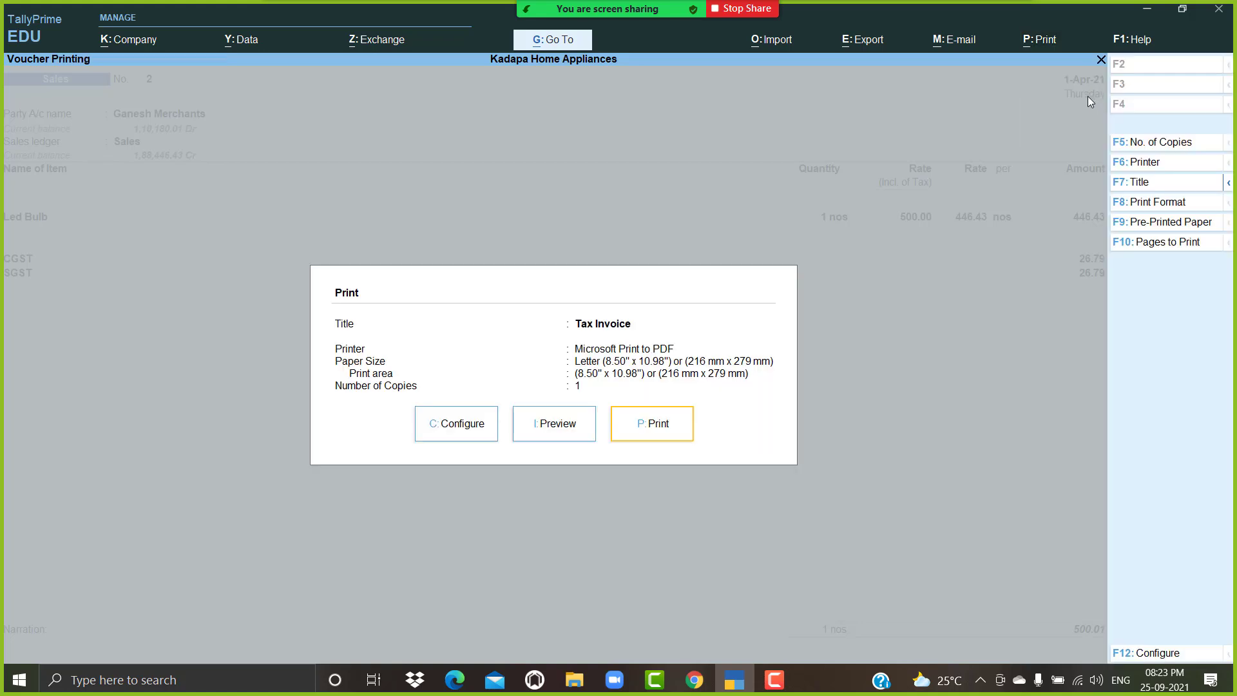
key("Escape")
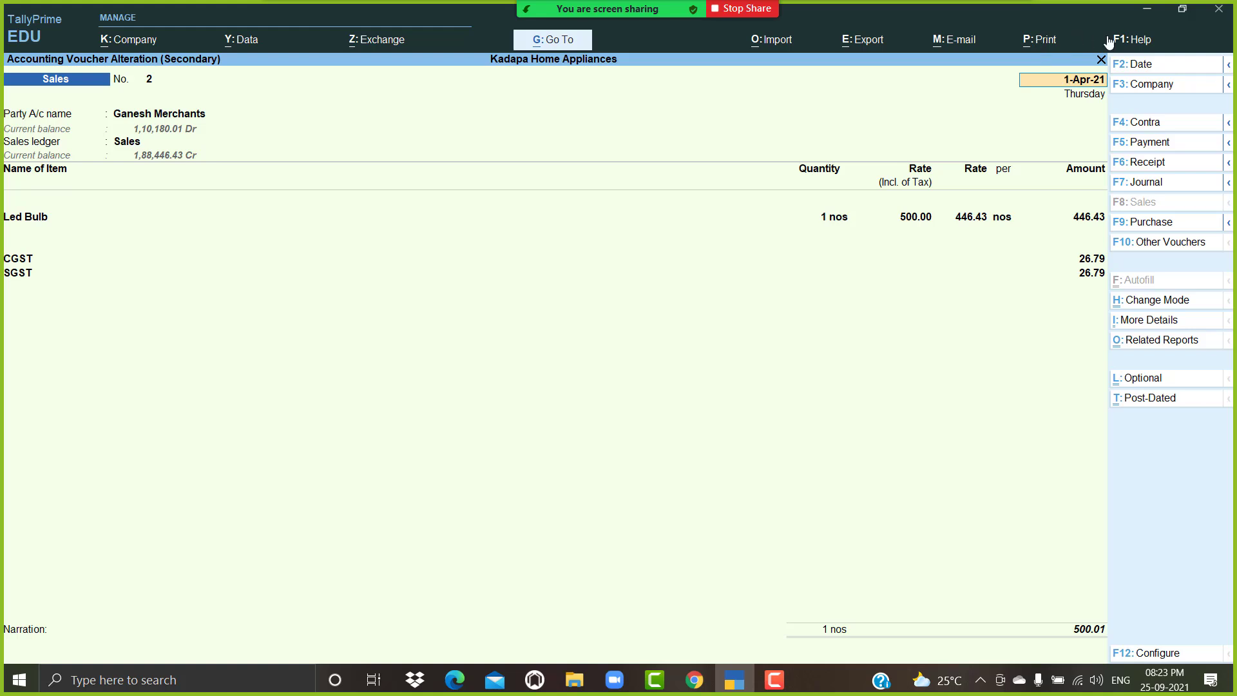
left_click(956, 41)
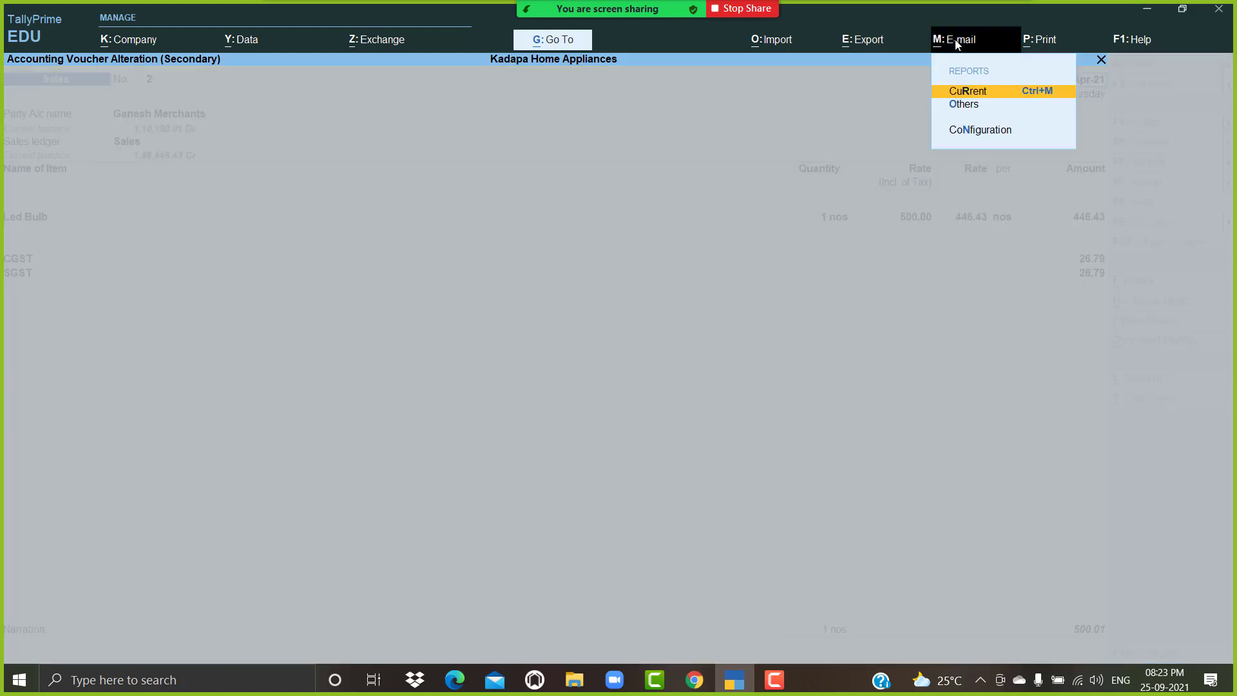
left_click(992, 96)
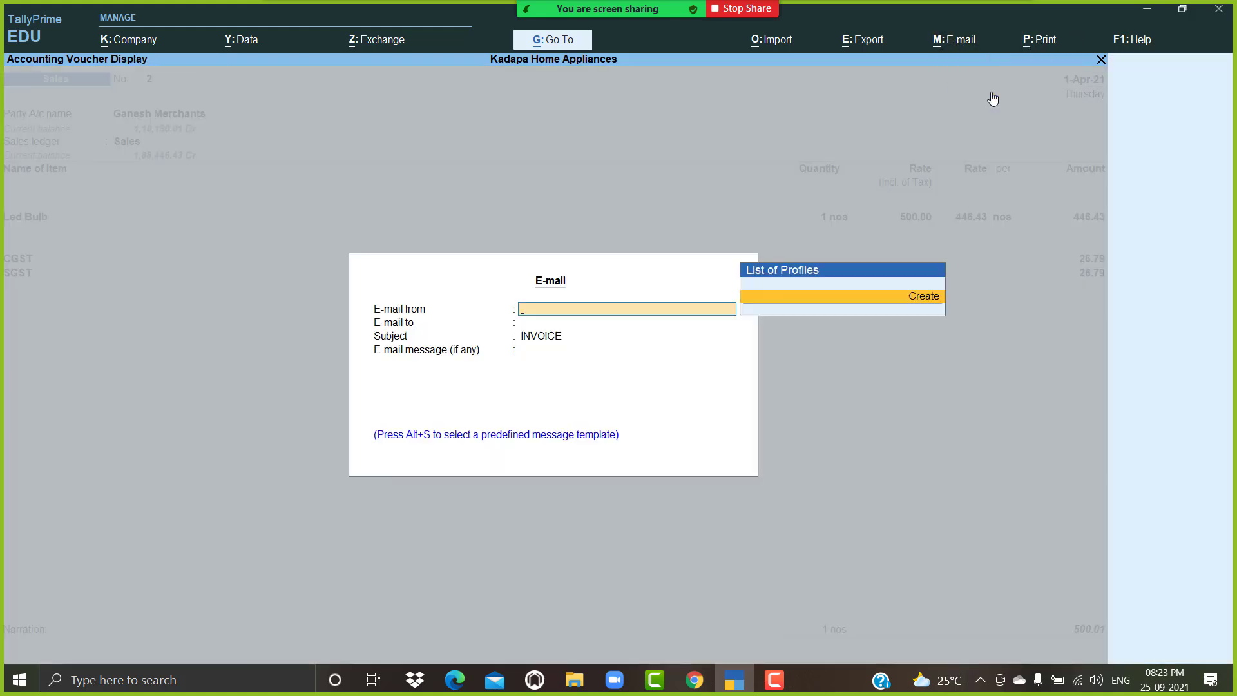
key("Escape")
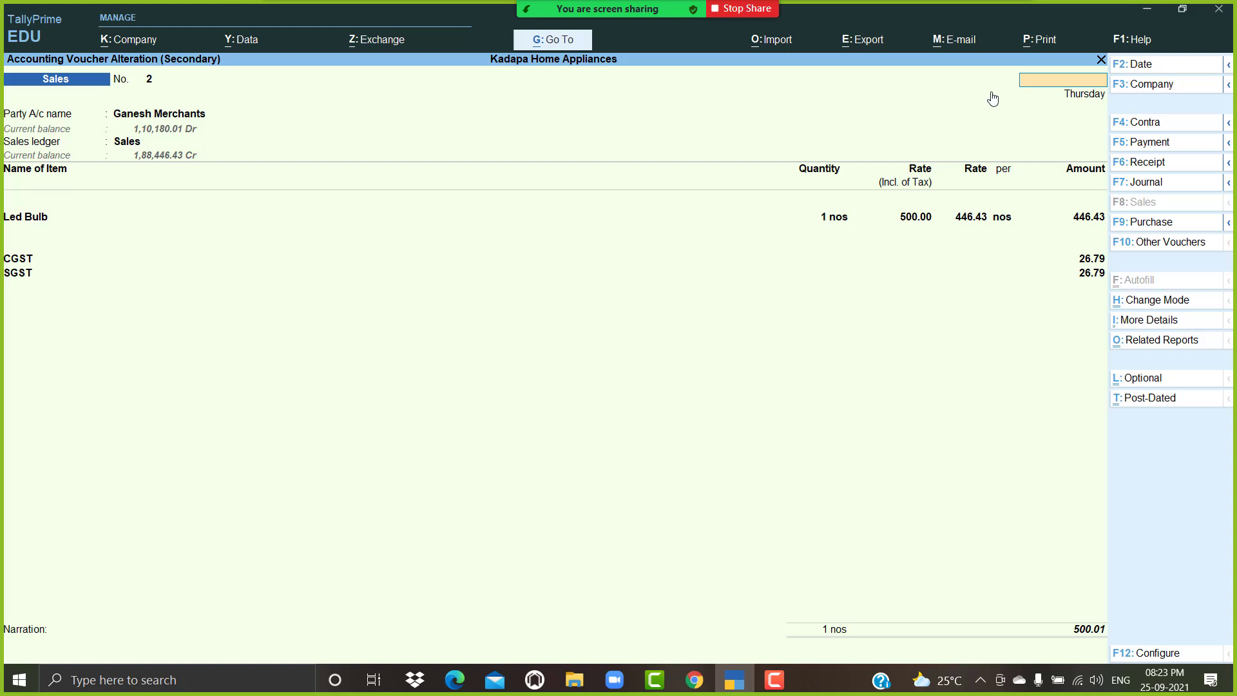
left_click(967, 43)
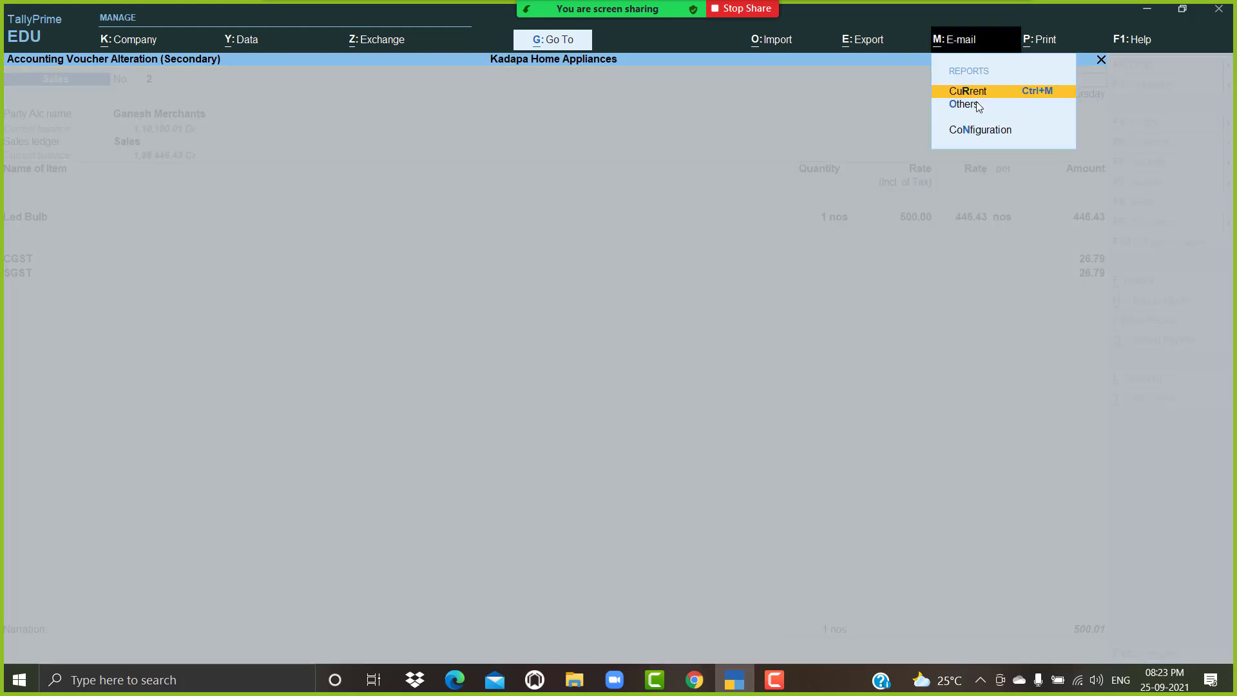
left_click(980, 131)
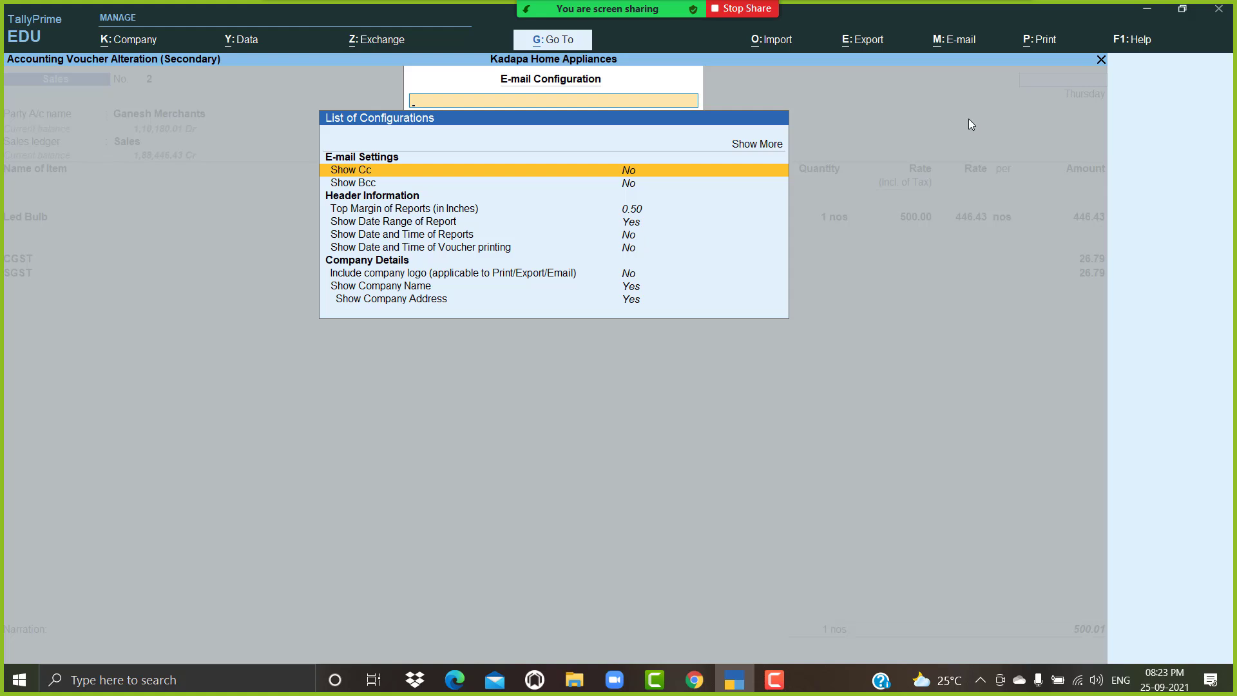
key("Escape")
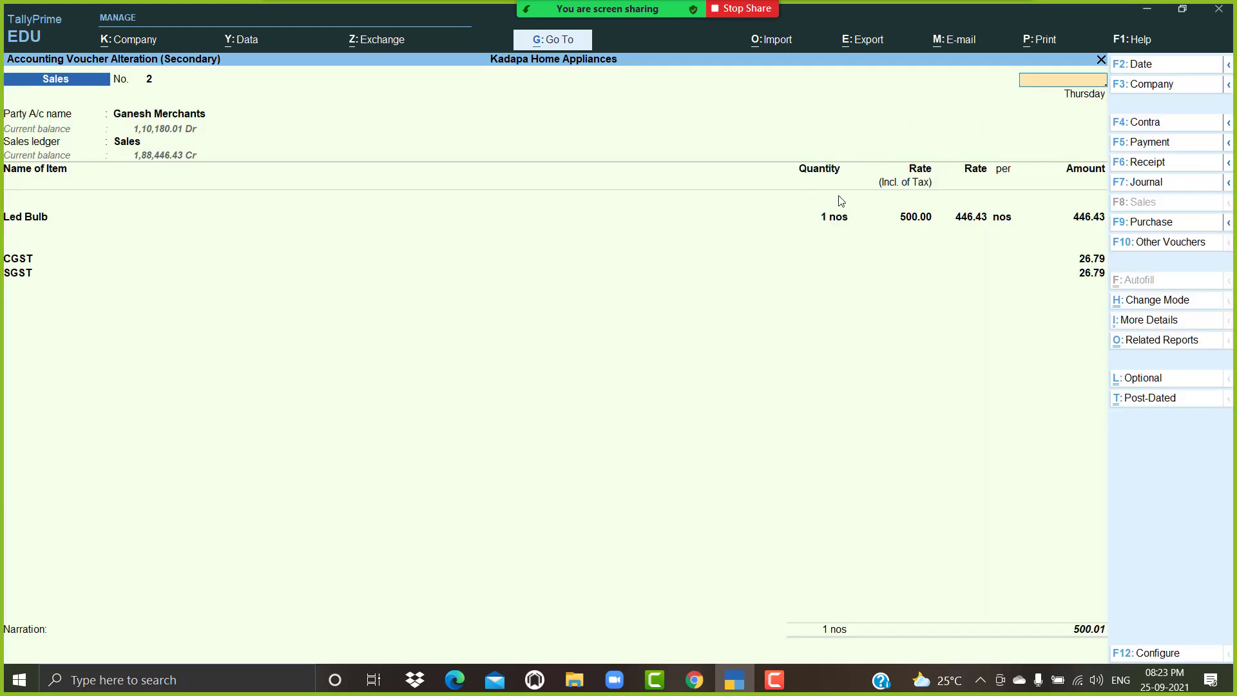
key("Escape")
key("Return")
Step: Set the e-mail configuration option Include company logo (applicable to Print/Export/Email) to Yes
left_click(969, 42)
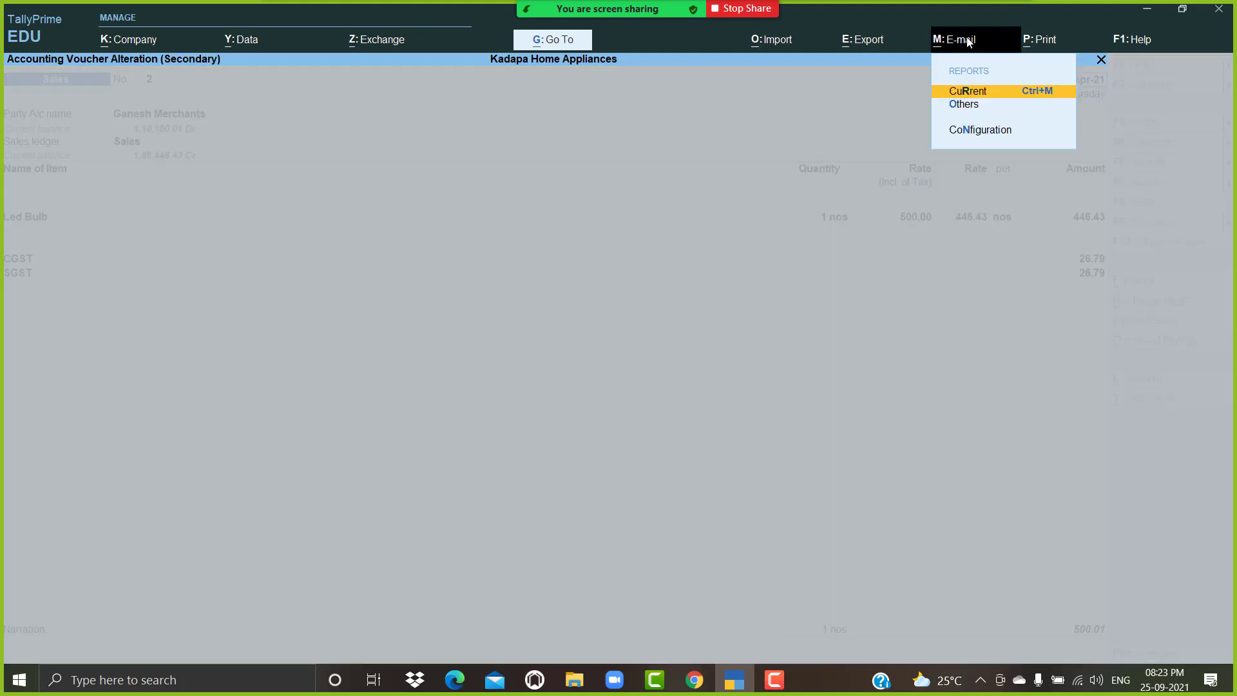
left_click(979, 136)
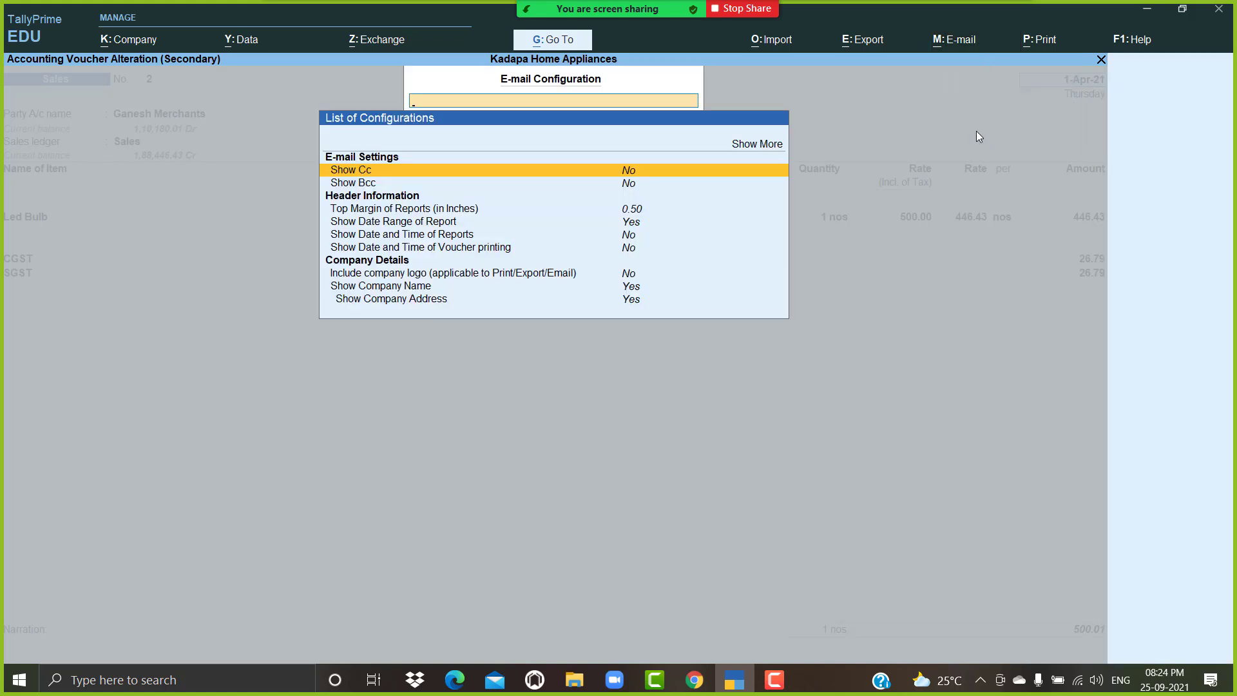
key("Down")
key("Down")
key("Down")
key("Down")
key("Down")
key("Down")
key("Down")
key("Down")
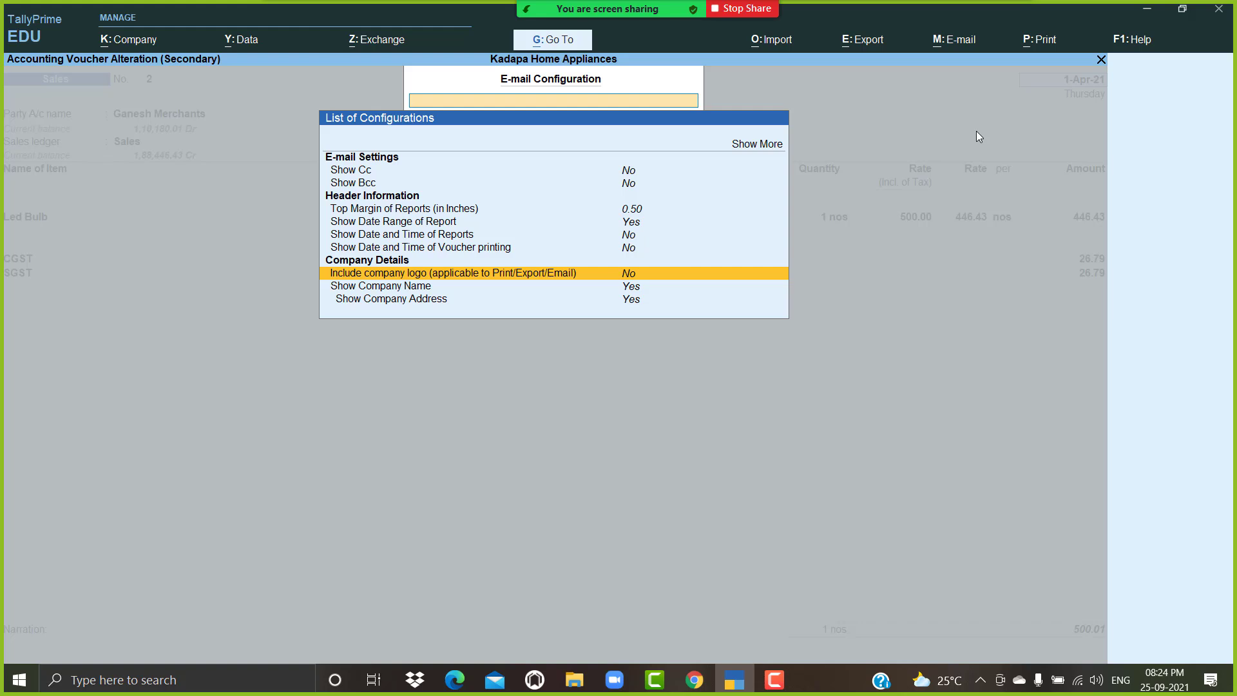
key("Return")
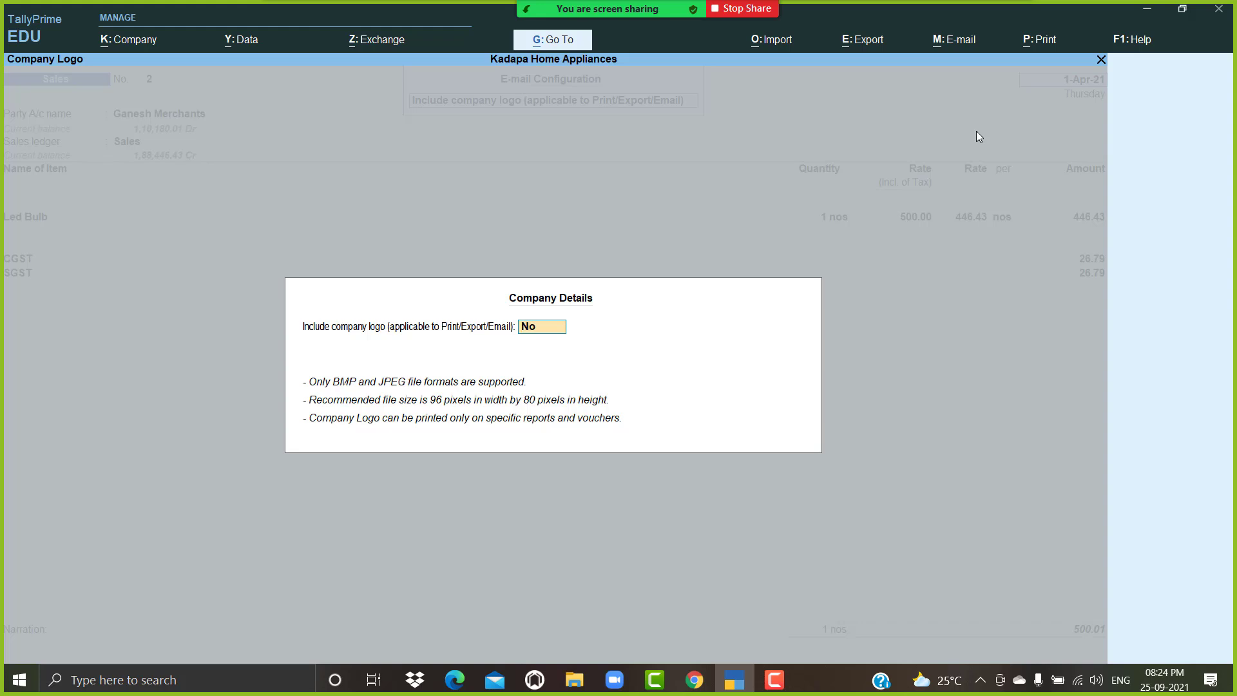
type("y")
key("Return")
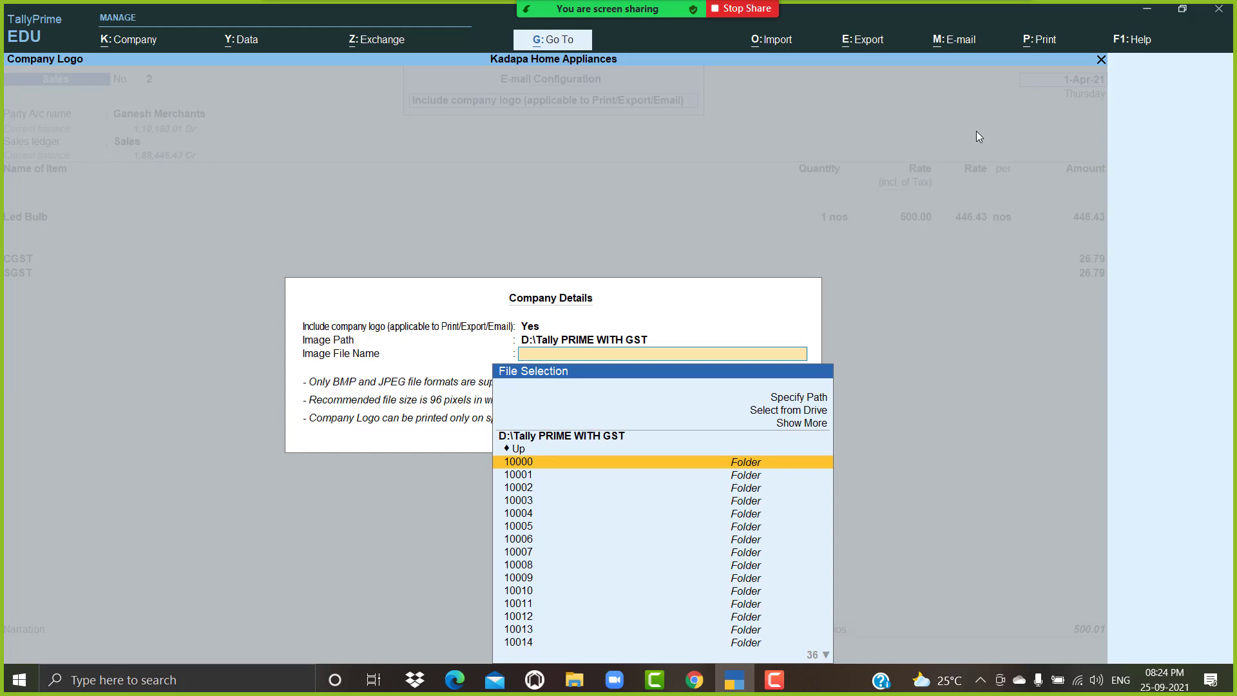
Step: Set the company logo's image file to D:\My Logos\Tally-Logo123.jpg and return to the sales voucher
type("D:\\My Logos\\Tally-Logo123.jpg")
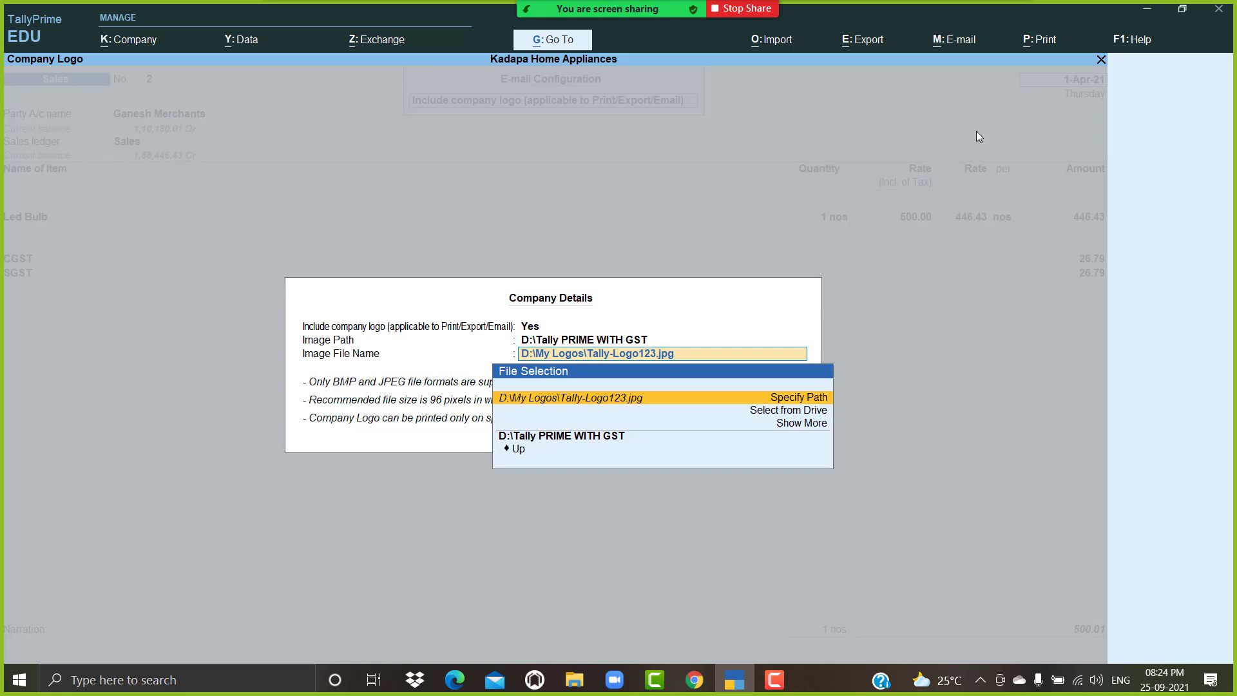
key("Return")
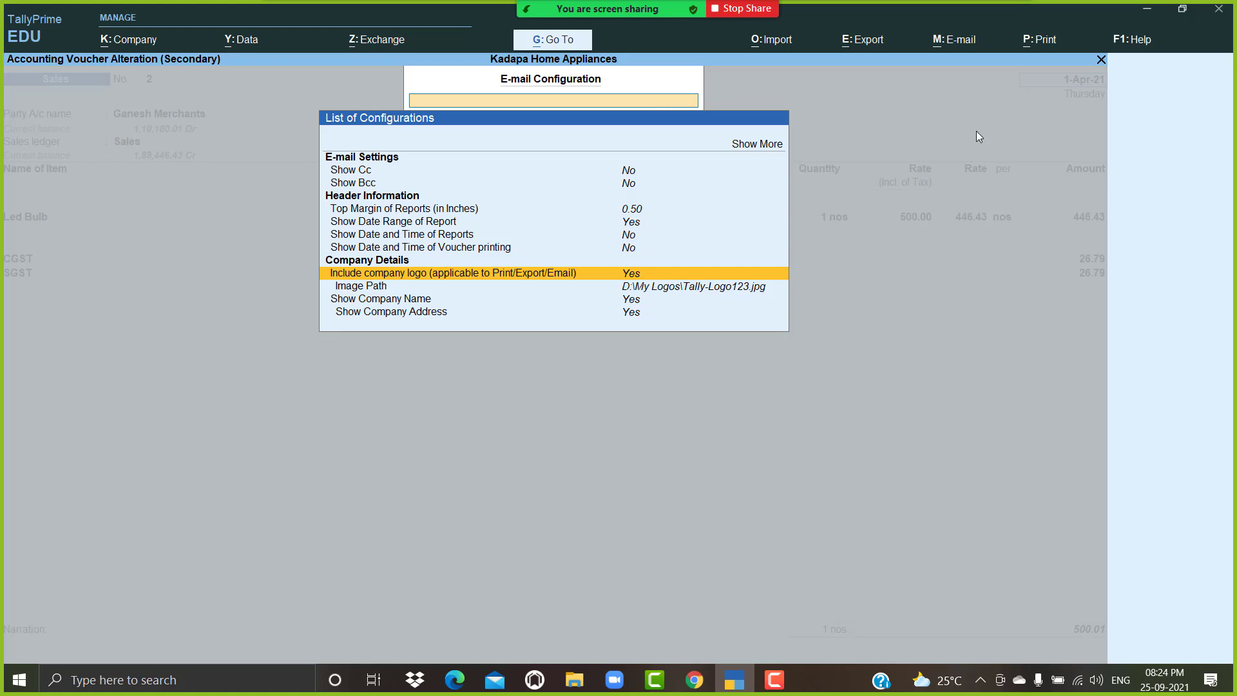
key("Escape")
Step: Preview the voucher's tax invoice, enlarge it to examine the company logo in the header, and close the preview
key("alt+p")
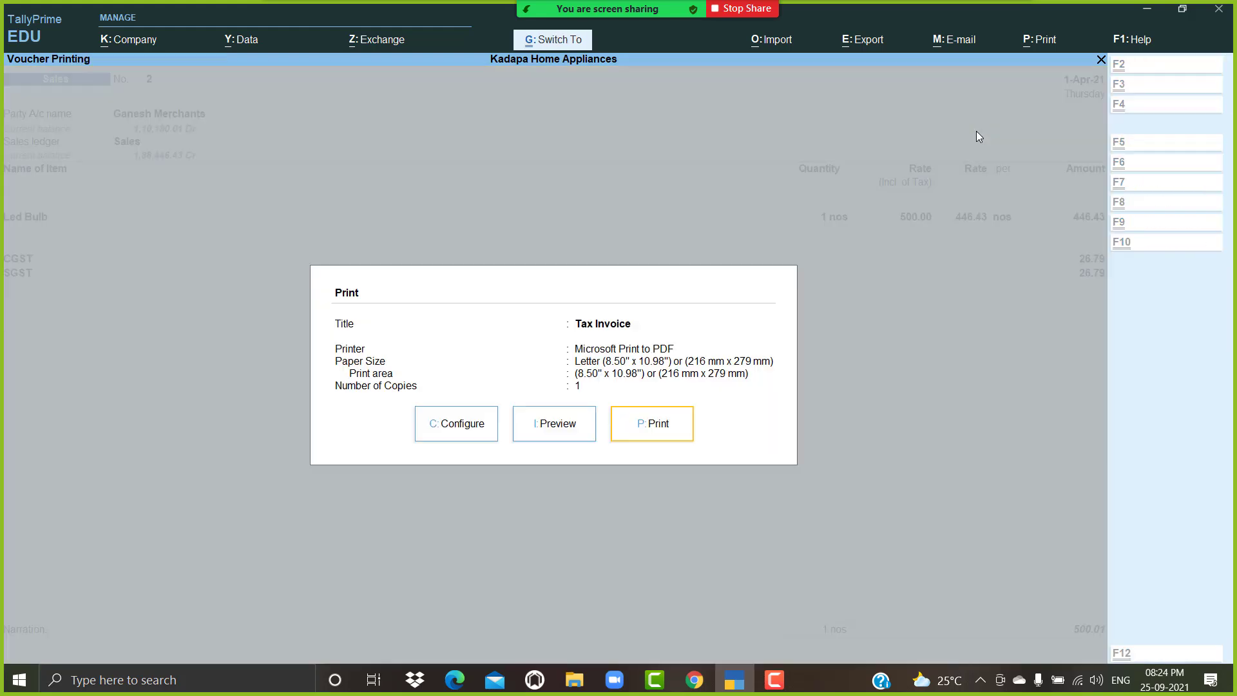
key("i")
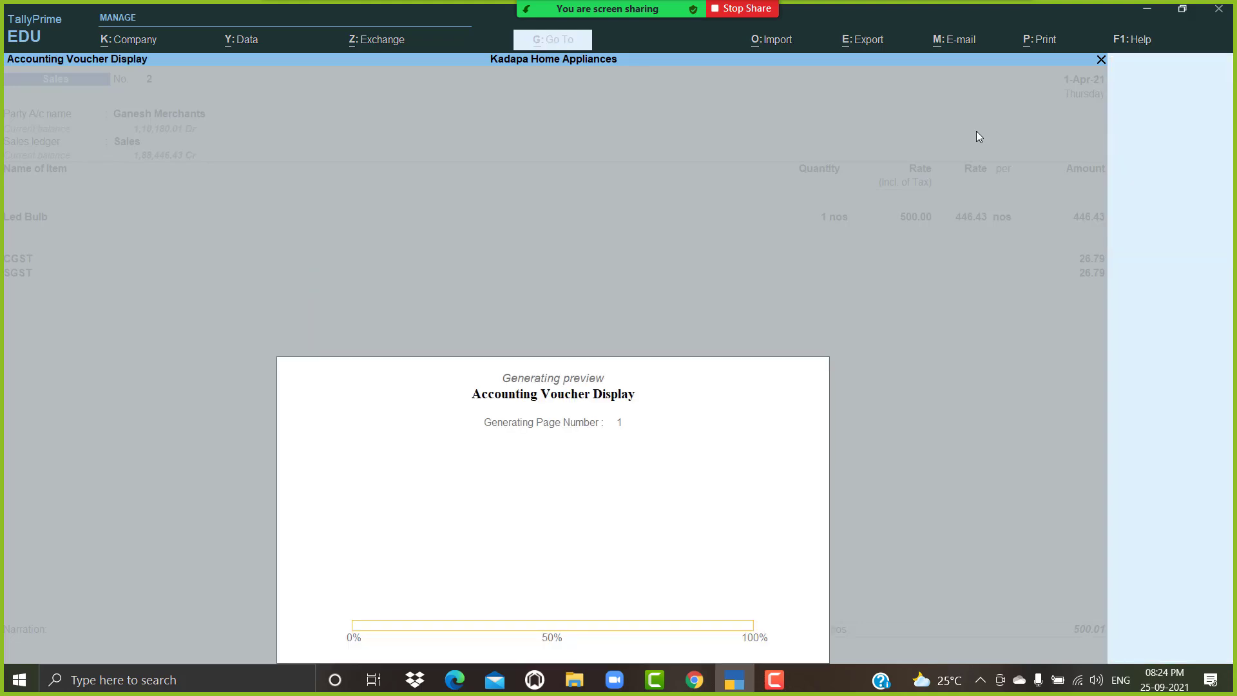
key("alt+z")
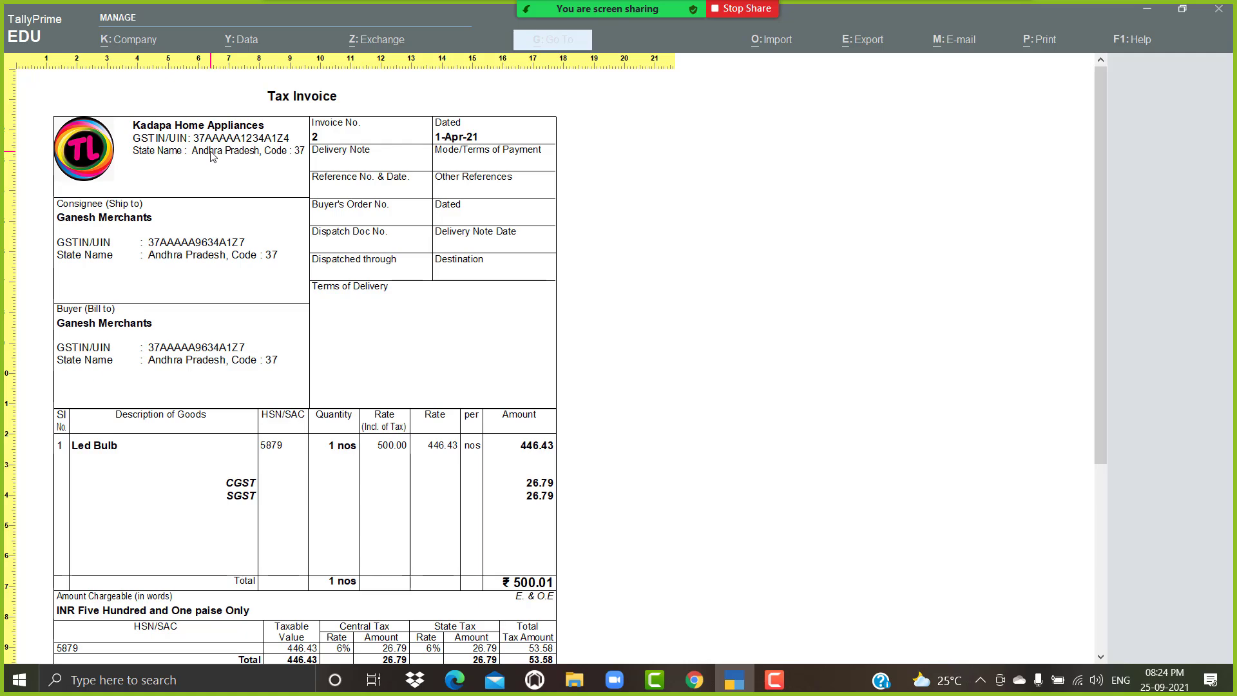
key("Escape")
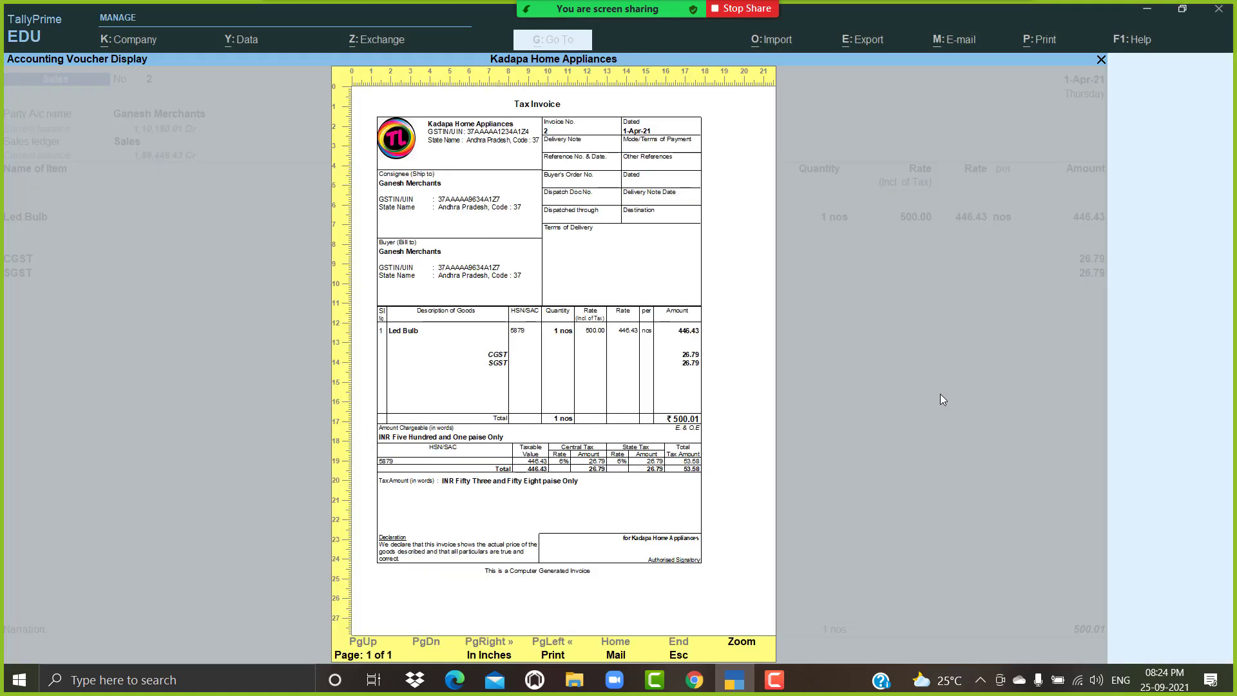
key("Escape")
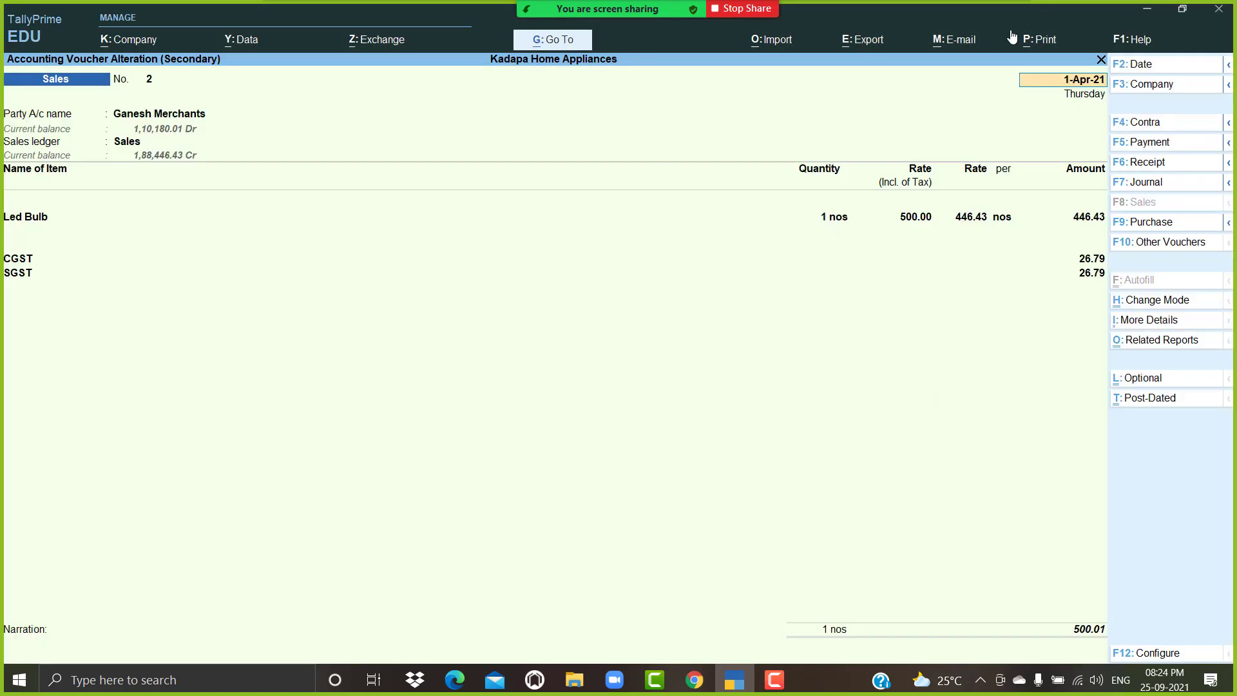
Step: Set the e-mail configuration option Include company logo (applicable to Print/Export/Email) to No and return to the sales voucher
left_click(962, 39)
key("Down")
key("Down")
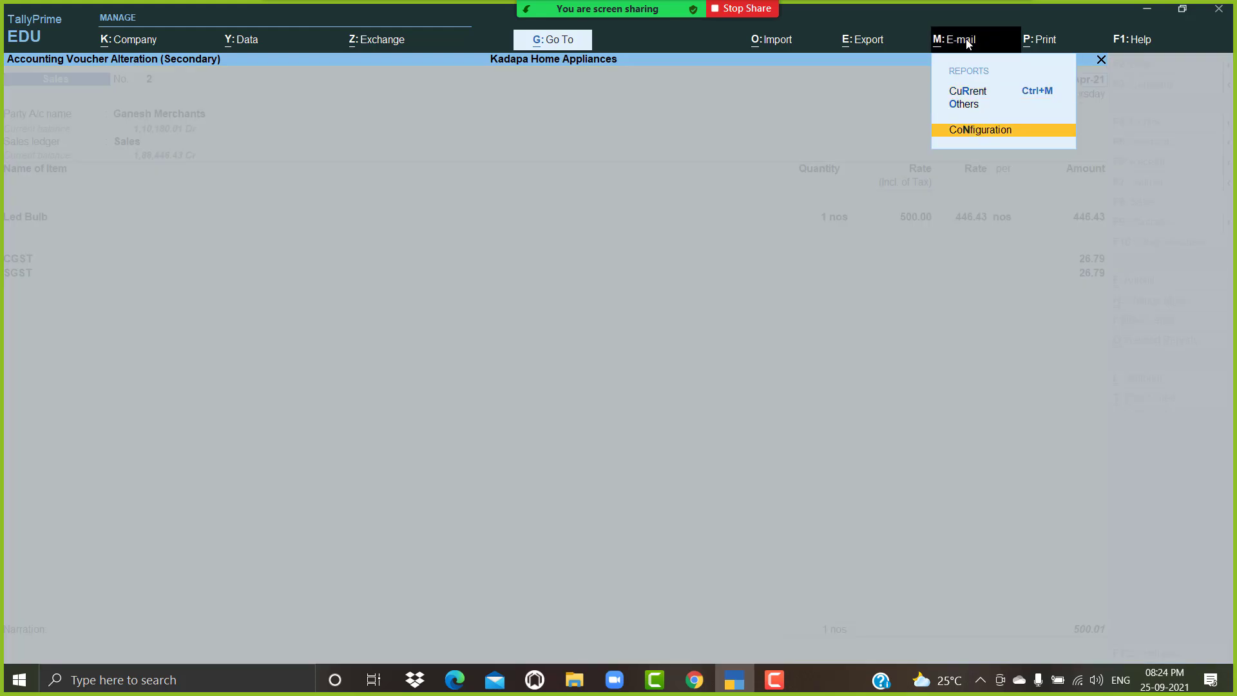
key("Return")
key("Down")
key("Down")
key("Down")
key("Down")
key("Down")
key("Down")
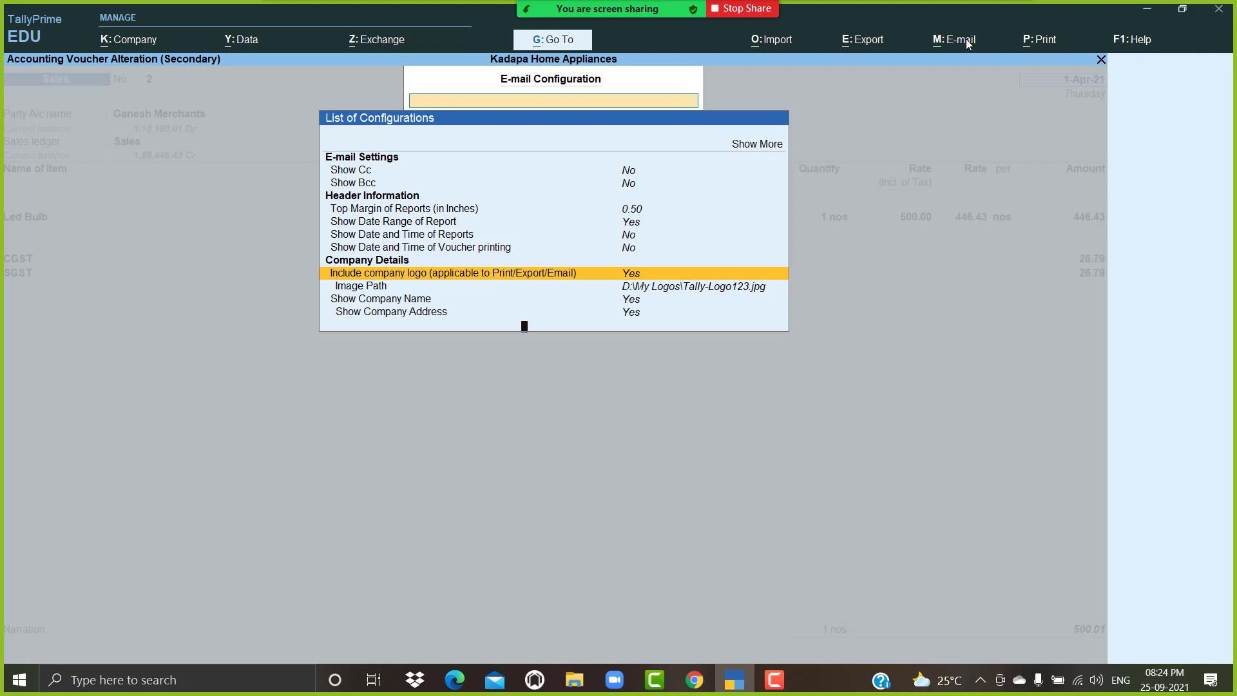
key("Return")
type("n")
key("Return")
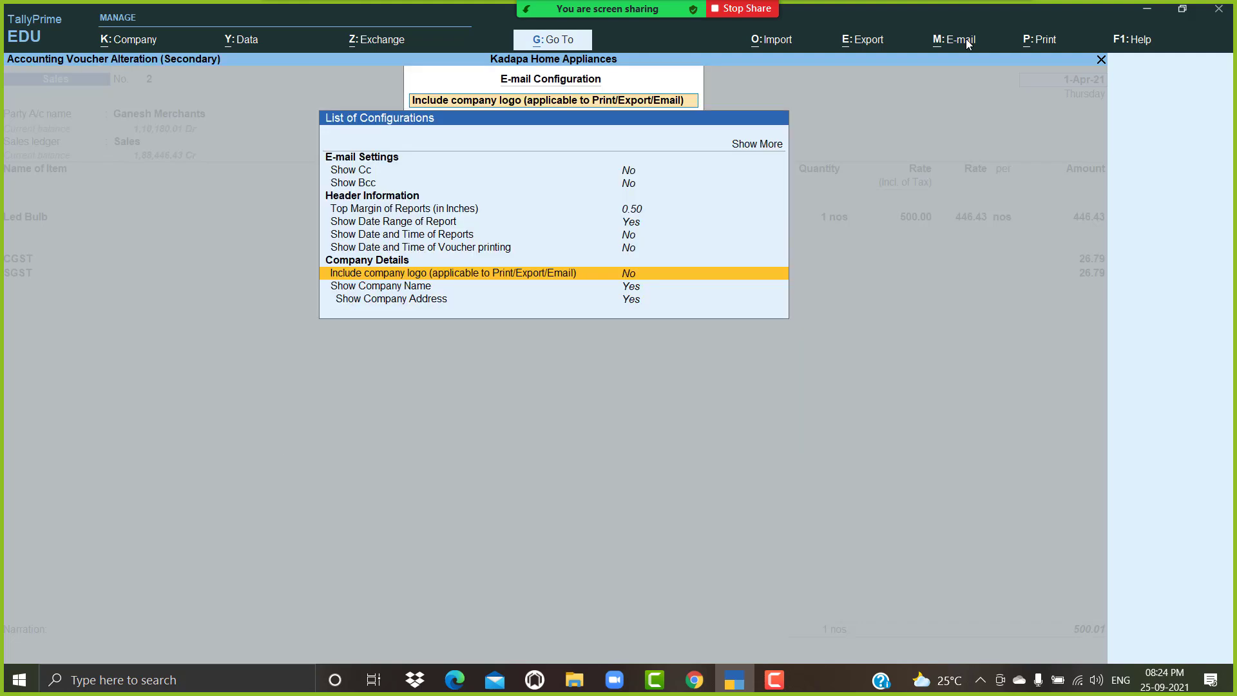
key("Escape")
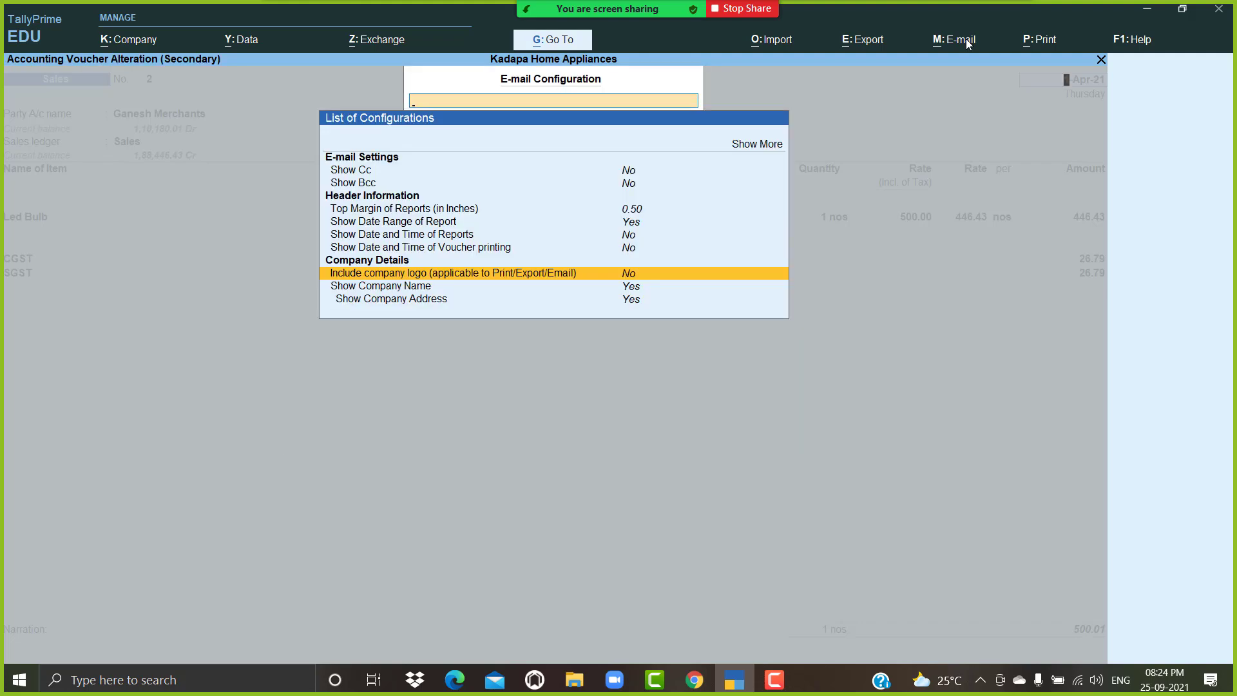
key("Escape")
Step: Preview the voucher's tax invoice, enlarge it to check the header and the consignee and buyer blocks, and close the preview
key("alt+p")
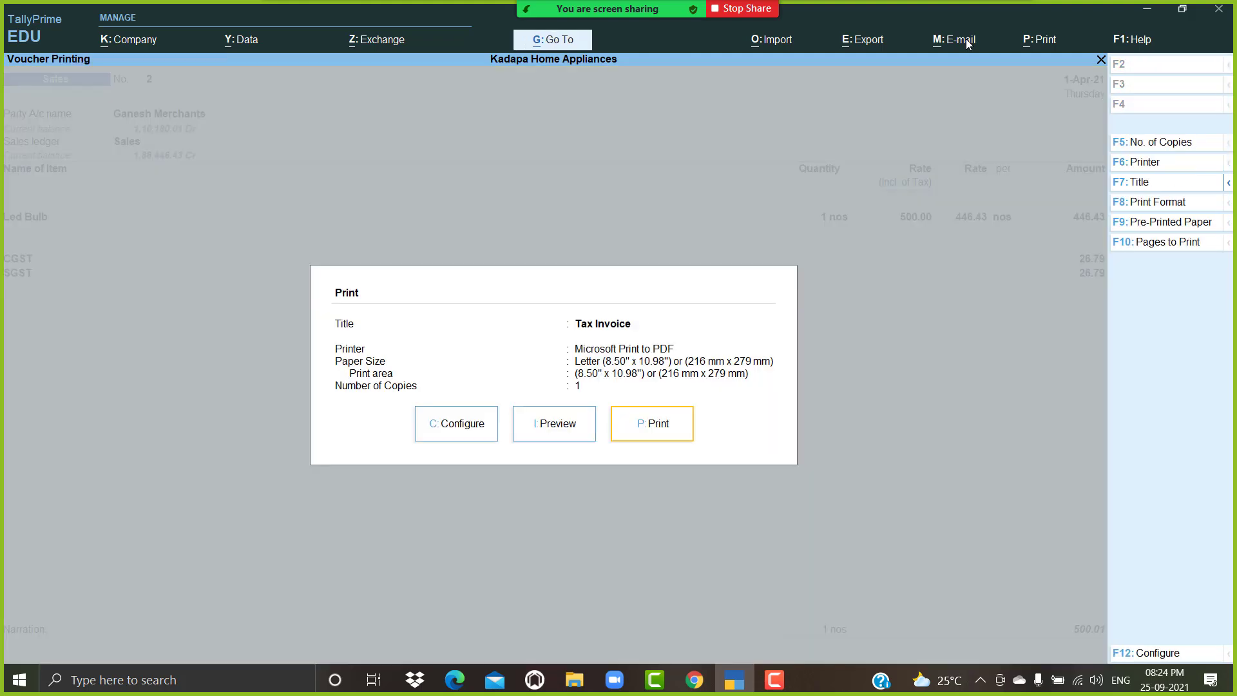
key("i")
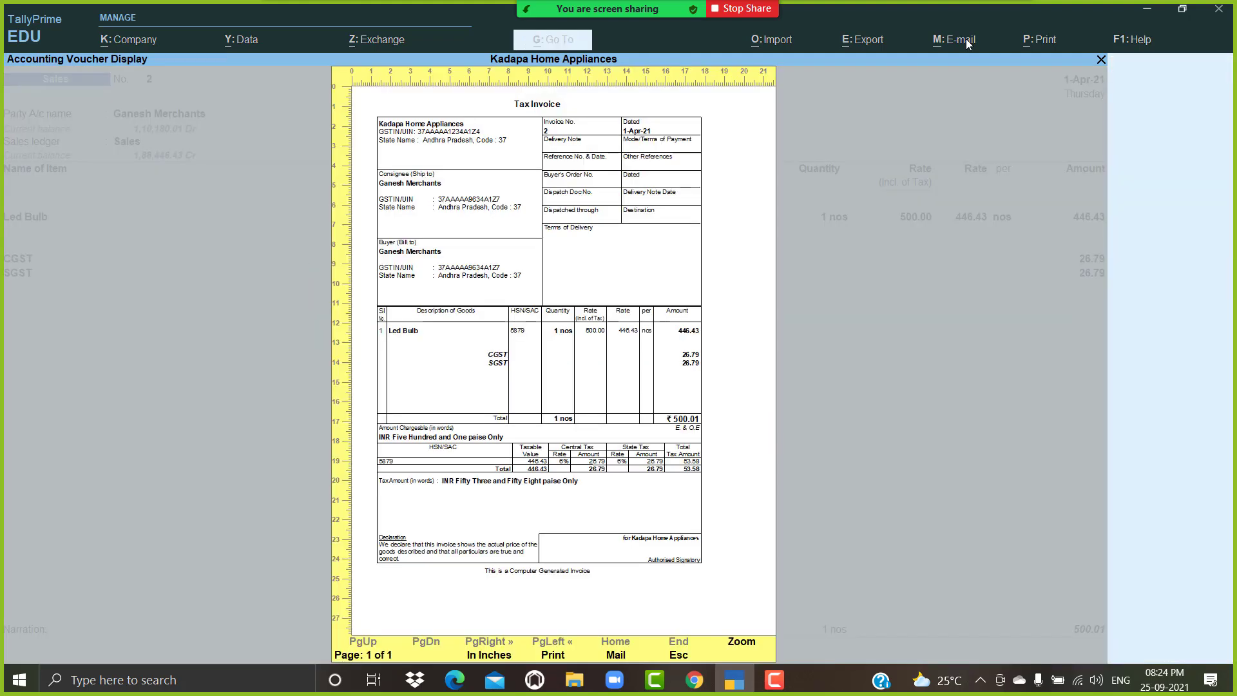
key("Return")
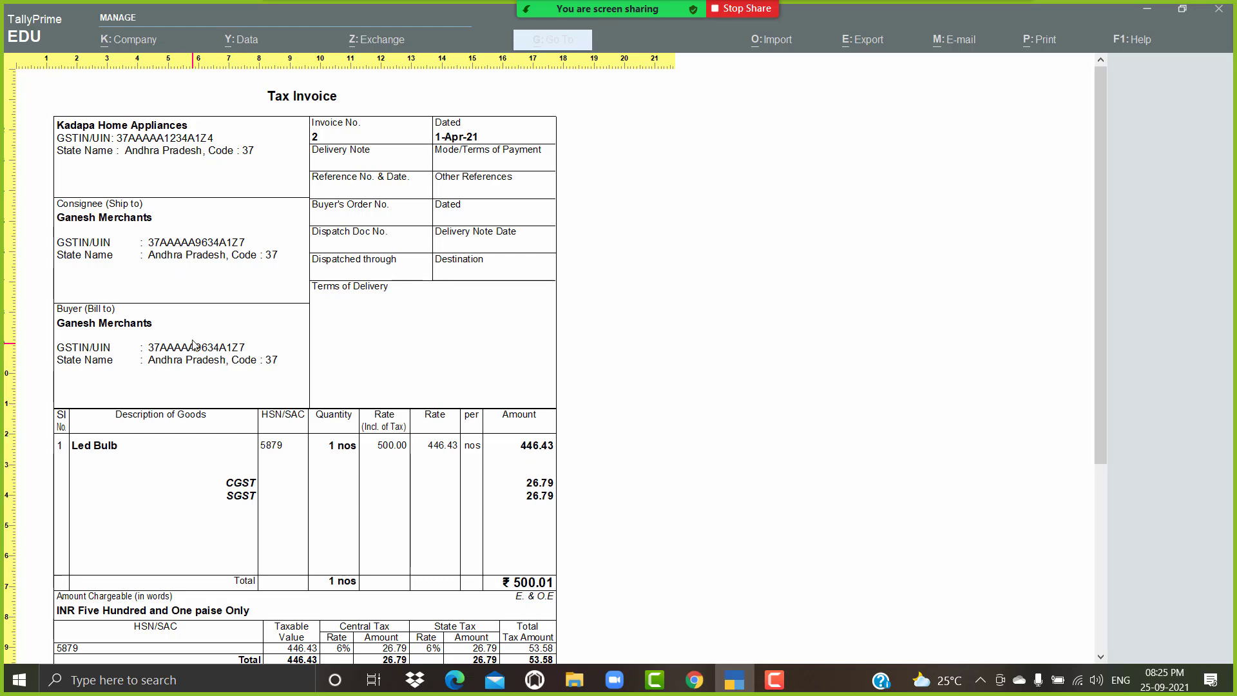
key("Escape")
key("Escape")
key("Escape")
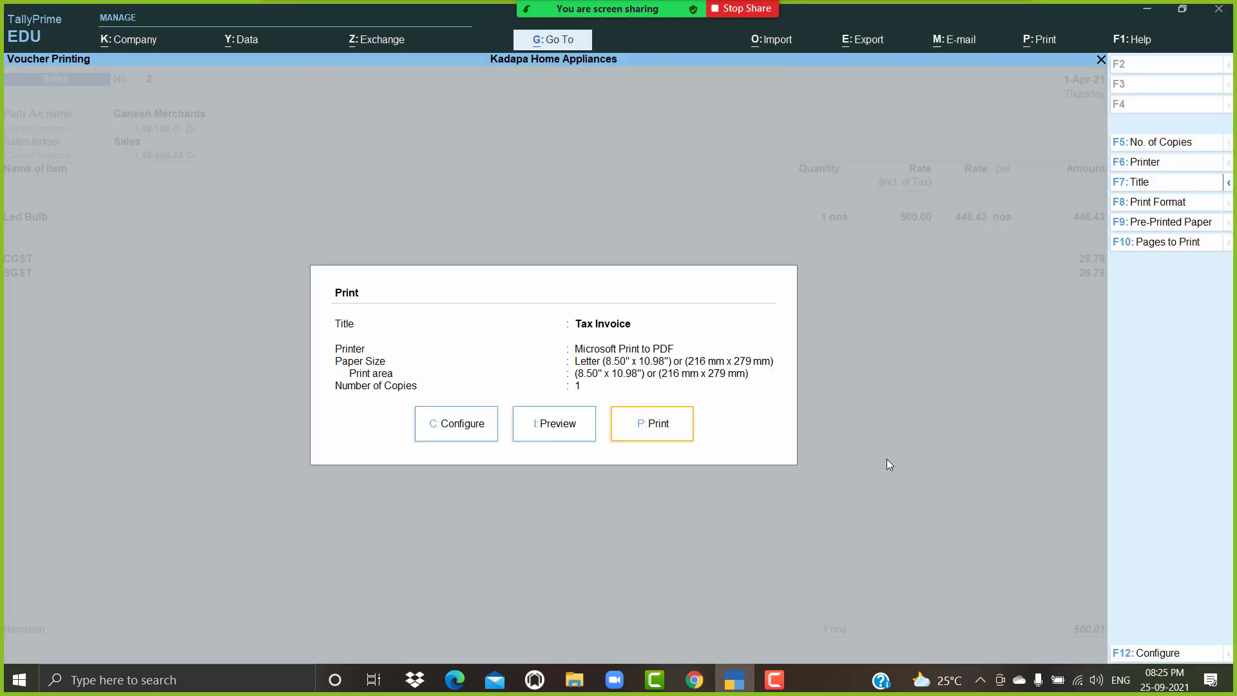
Step: Accept the voucher's party account and blank dispatch details to reach the Party Details for Ganesh Merchants
key("Return")
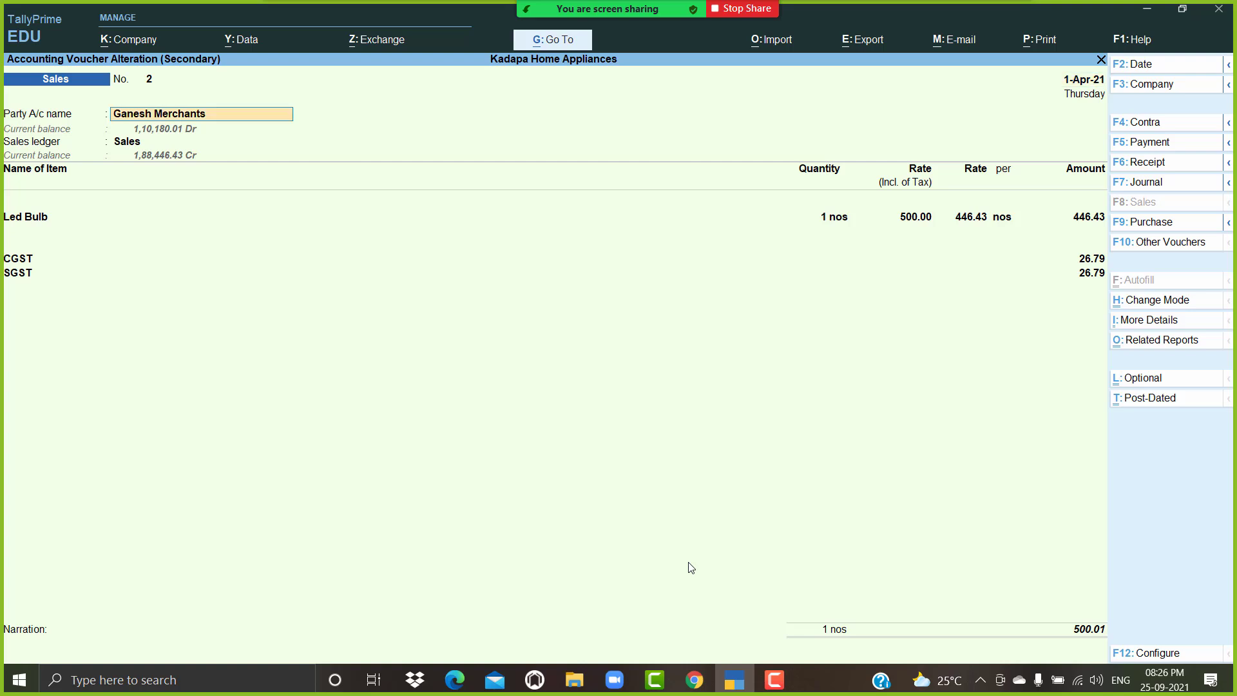
key("Return")
key("Return")
key("Return")
key("Return")
key("Return")
key("Return")
key("Return")
key("Return")
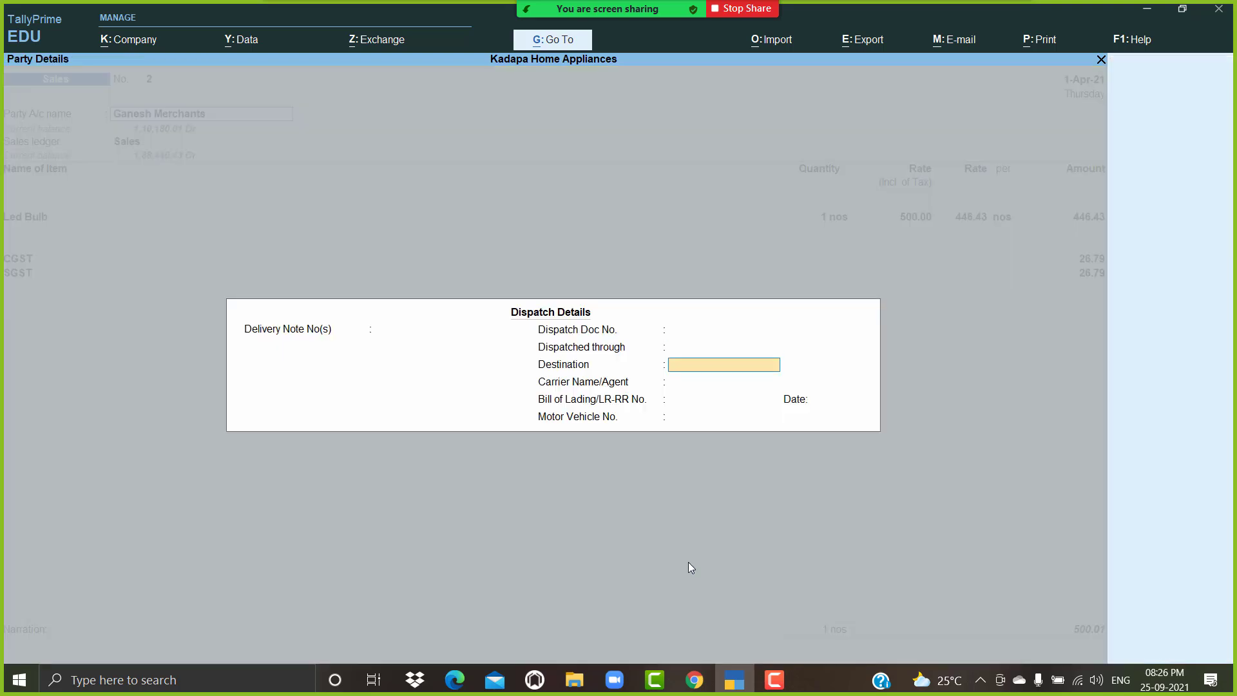
key("Return")
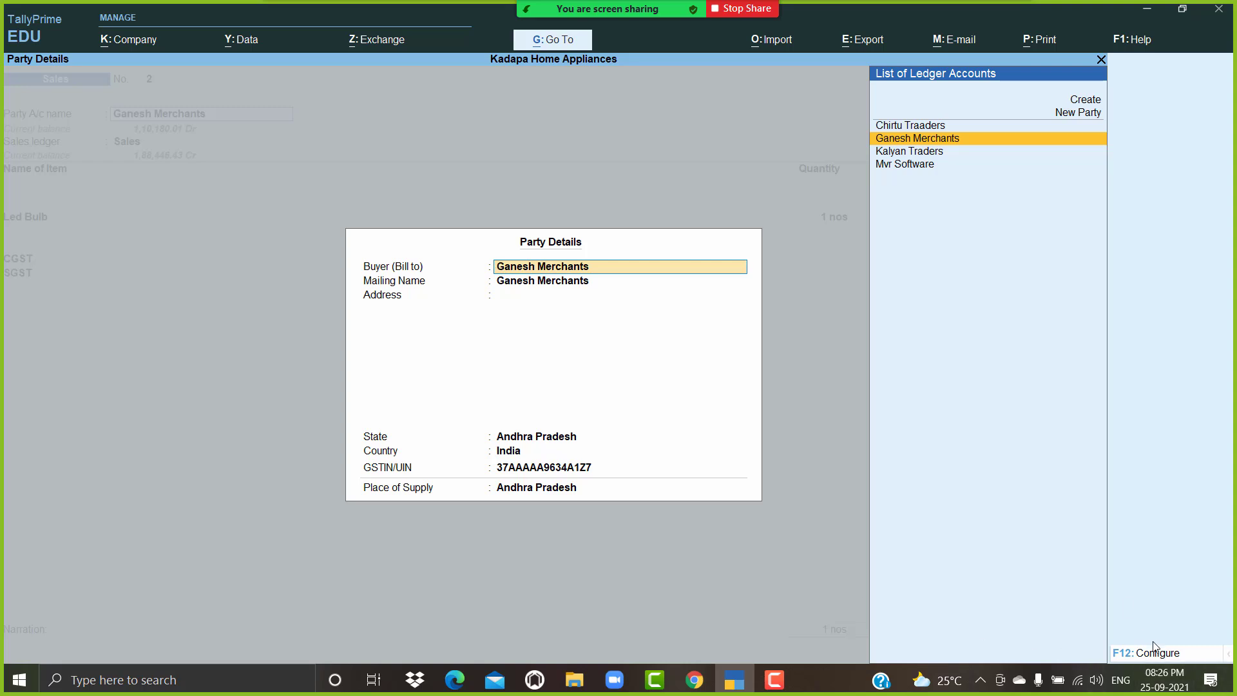
Step: Set the party details configuration option Provide separate Buyer and Consignee details to Yes and accept the configuration
left_click(1169, 659)
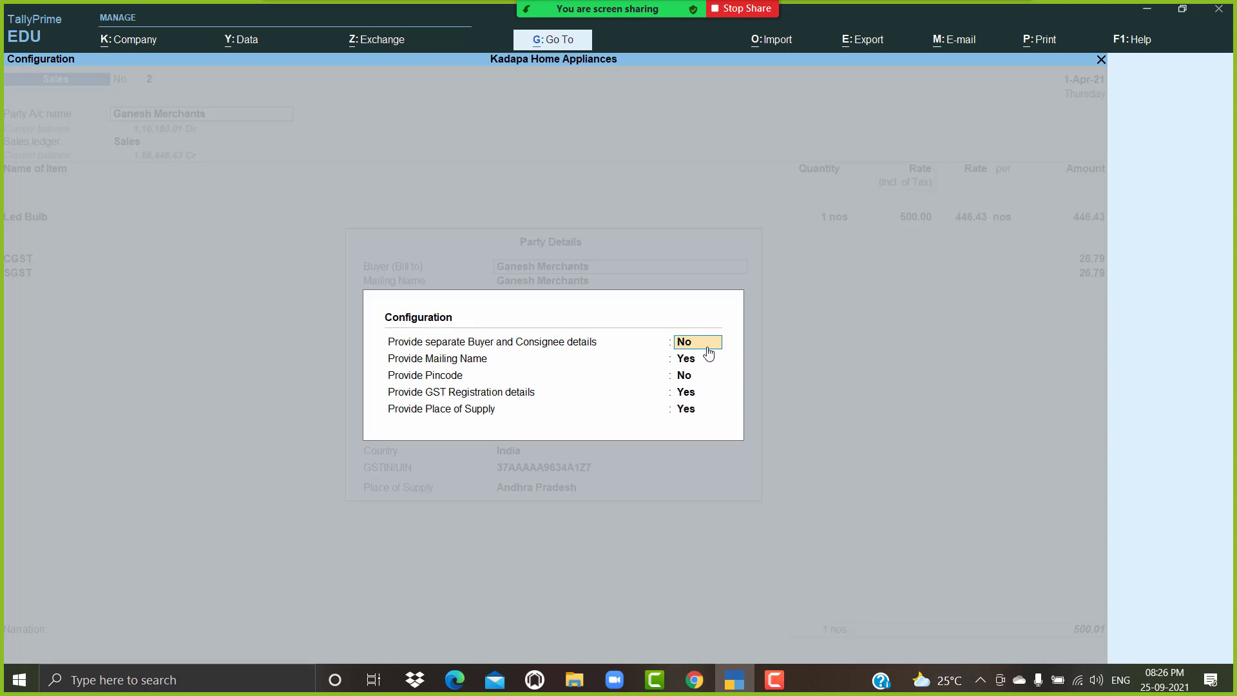
type("y")
key("Return")
key("Return")
key("Return")
key("Return")
key("Return")
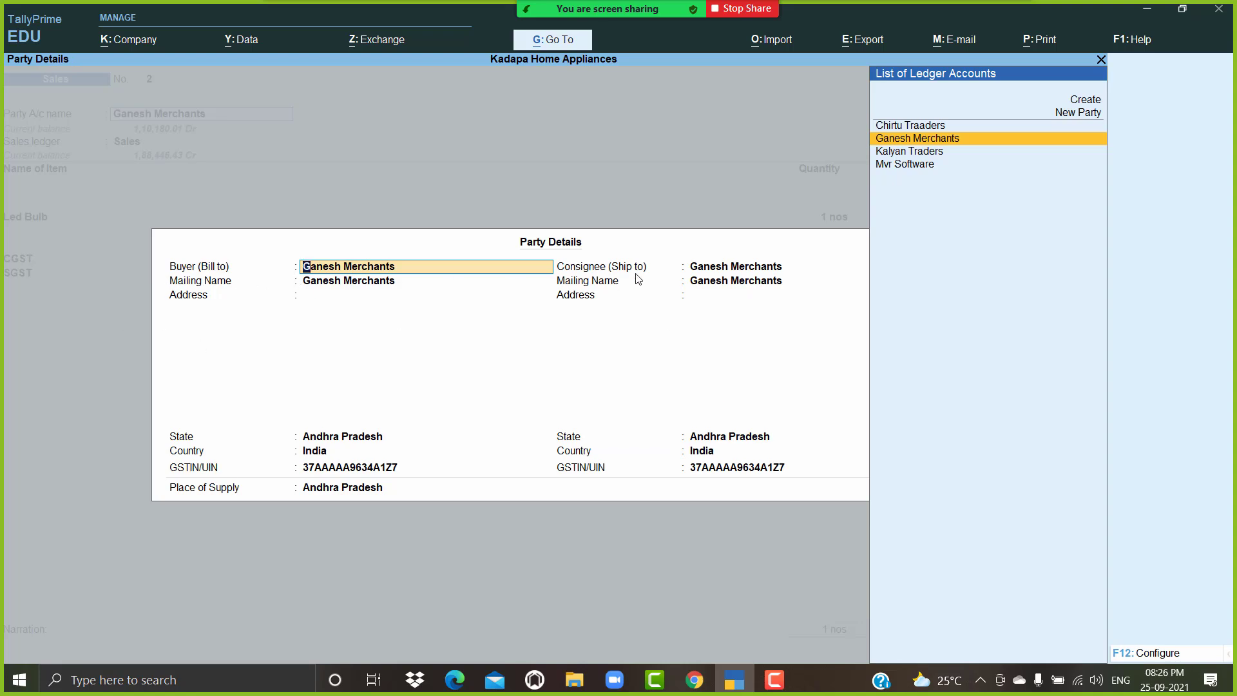
Step: Keep Ganesh Merchants as the buyer, enter the buyer's address, and accept the buyer's state and country
key("Return")
key("Return")
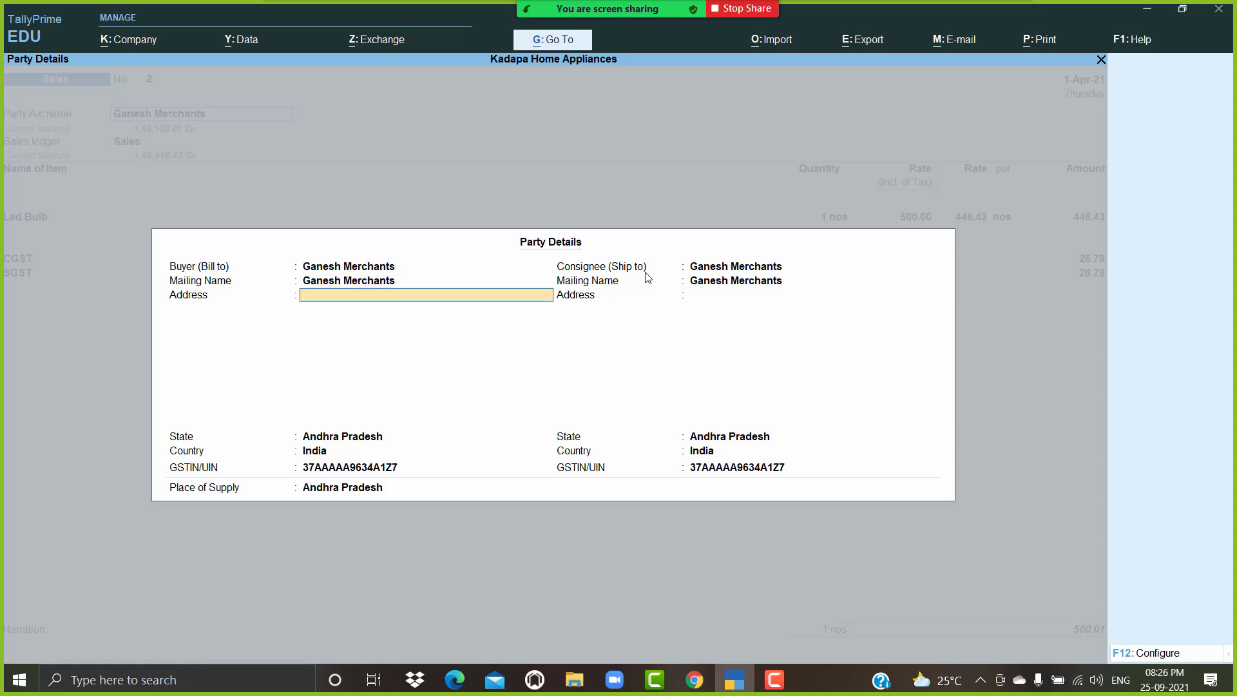
type("#")
type("78/48")
type(",Ra")
type(" Naga")
type("r, Kadapa")
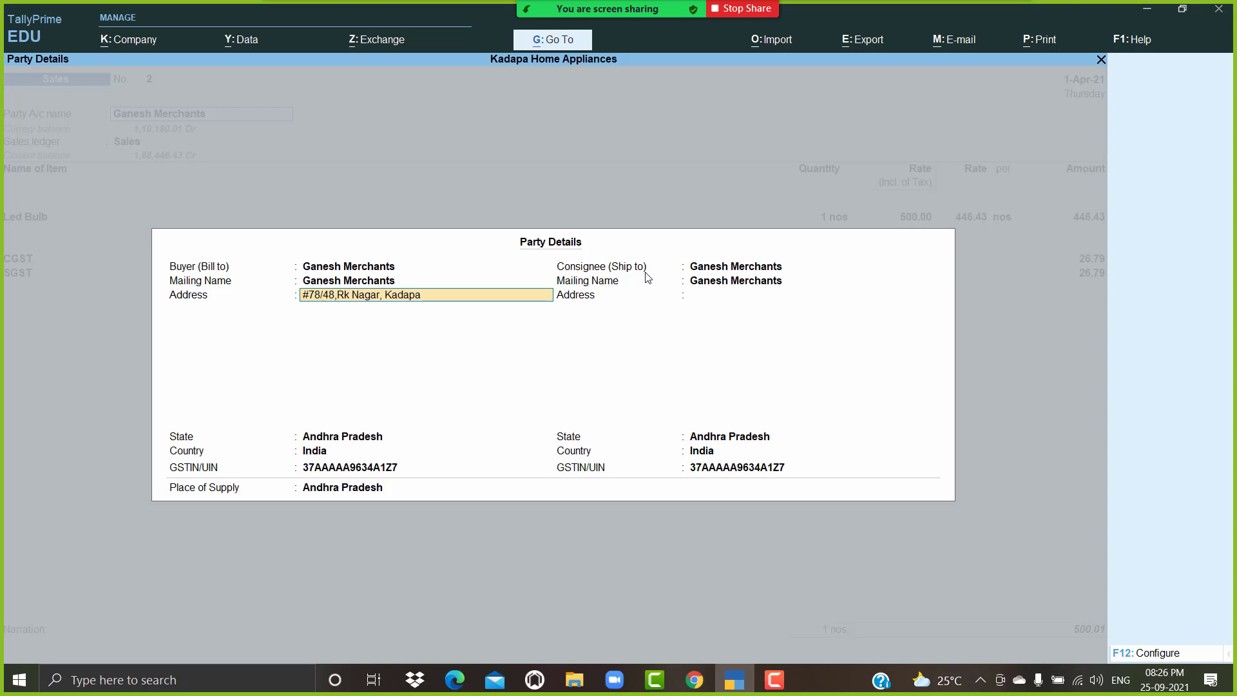
key("Return")
key("Return")
key("Return")
key("Return")
key("Return")
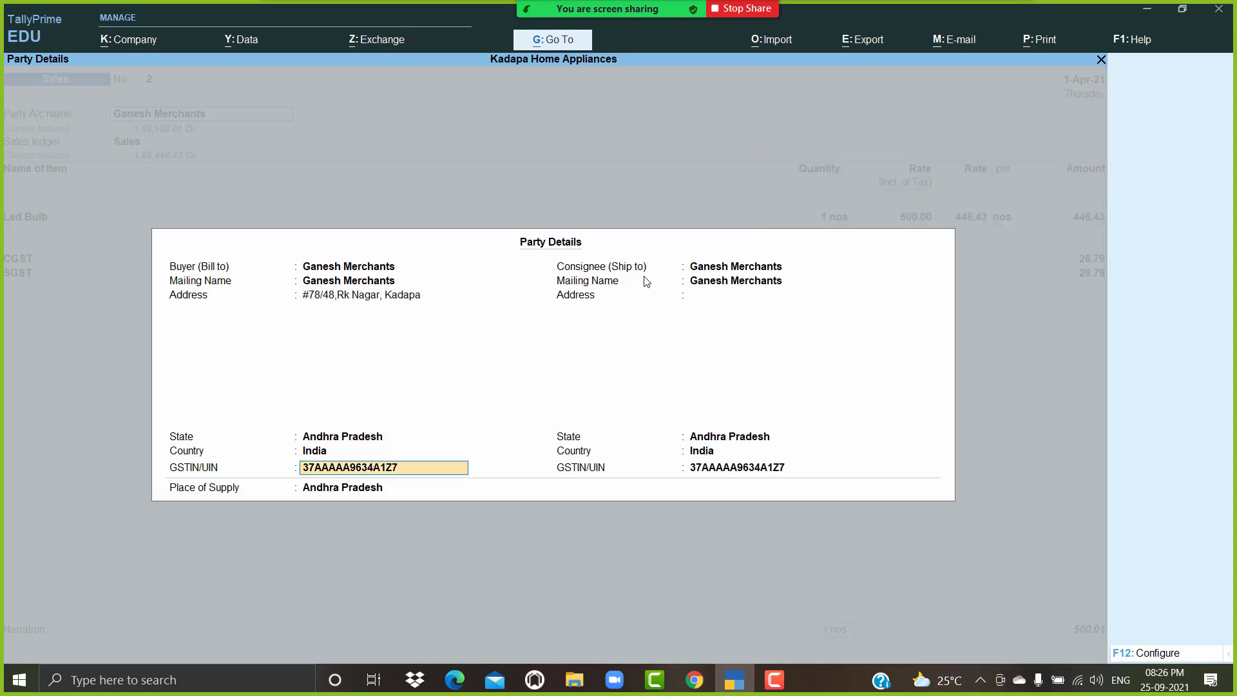
Step: Enter a separate address for the consignee Ganesh Merchants and accept the party details back to the voucher's item line
key("Return")
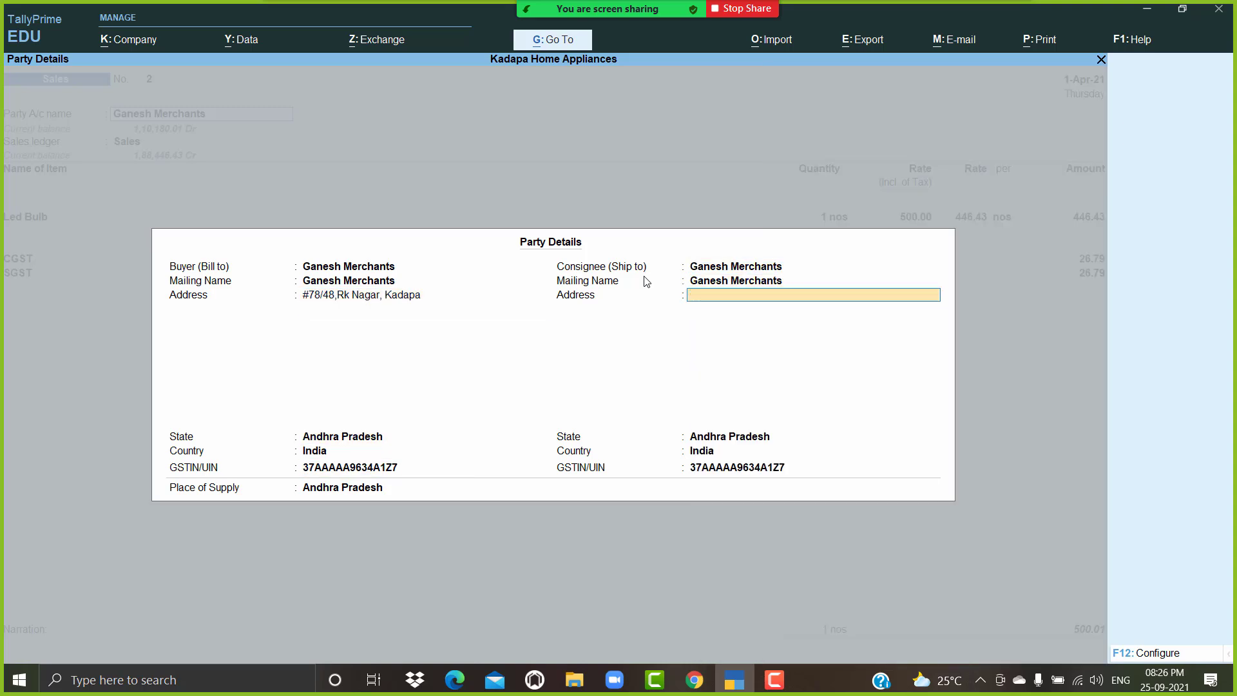
type("#87/98,Sr Nagar , Tirupathi")
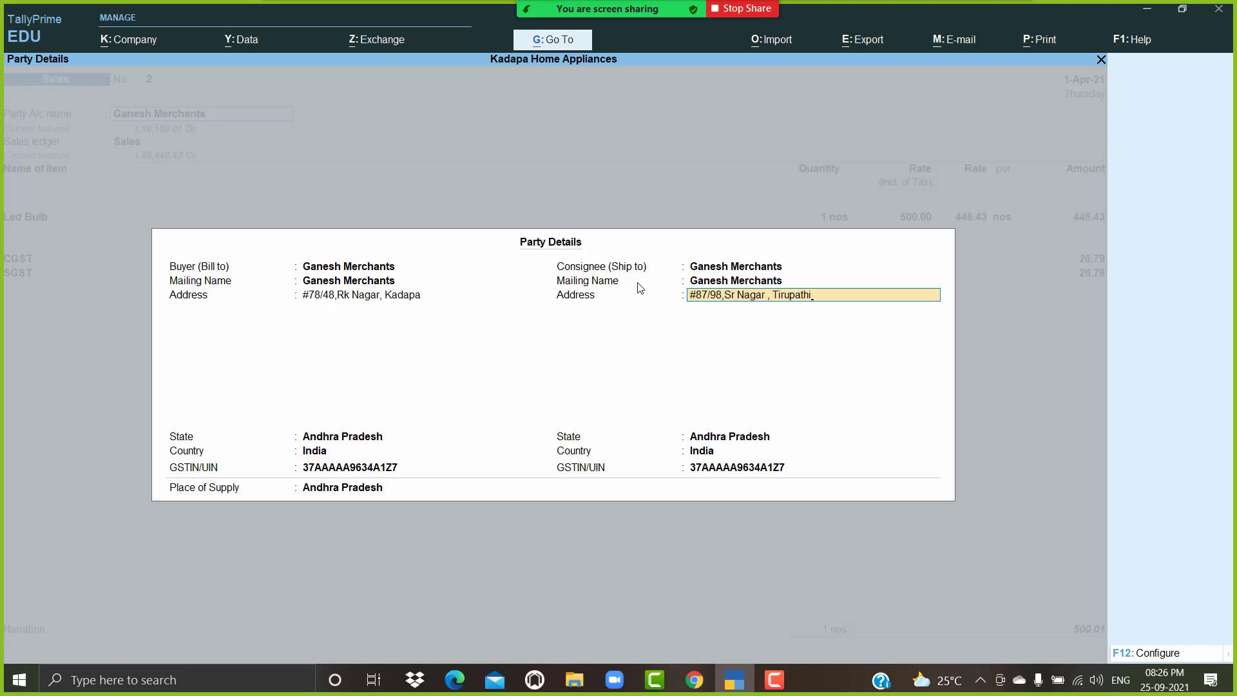
key("Return")
key("Return")
key("Return")
key("Return")
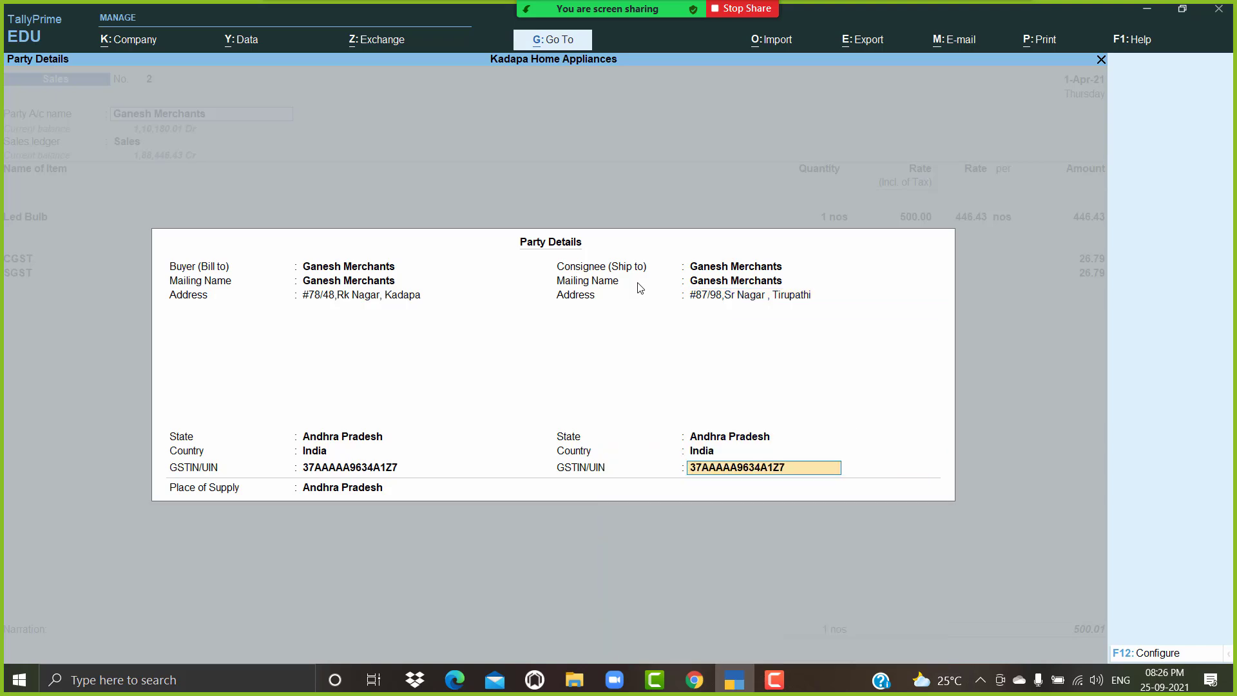
key("Return")
key("Return")
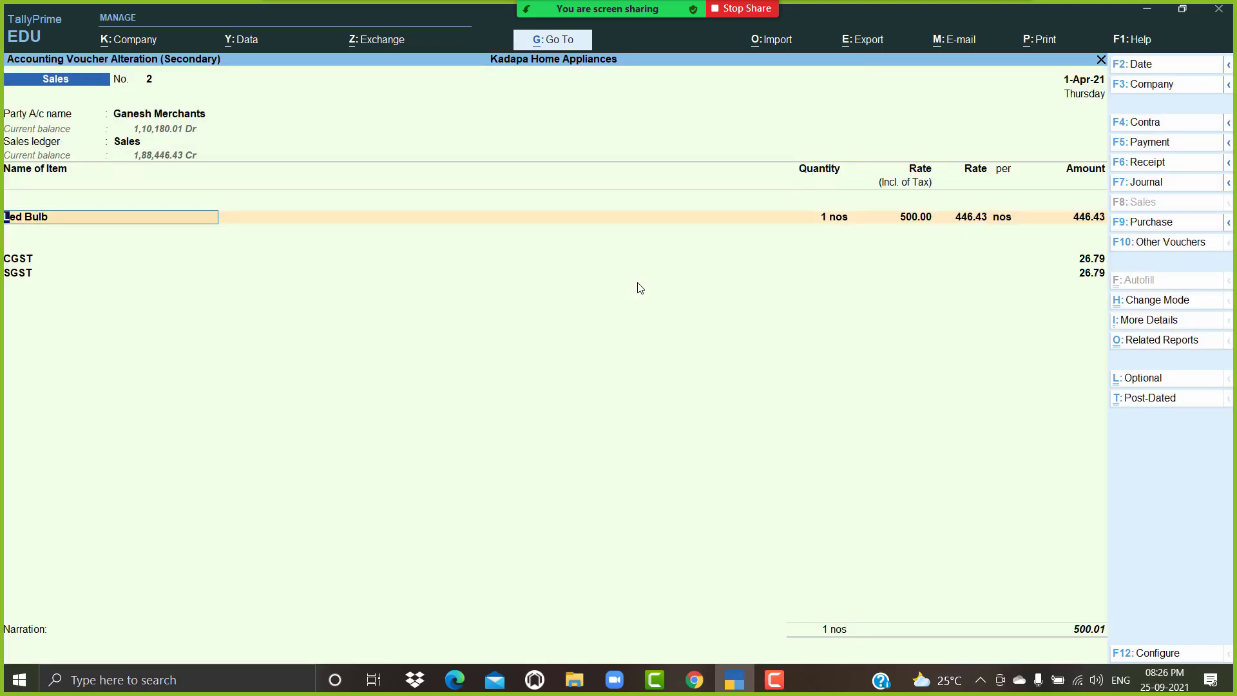
Step: Preview the tax invoice, enlarge it to check the consignee and buyer addresses and the totals, and close the preview
key("ctrl+p")
key("Left")
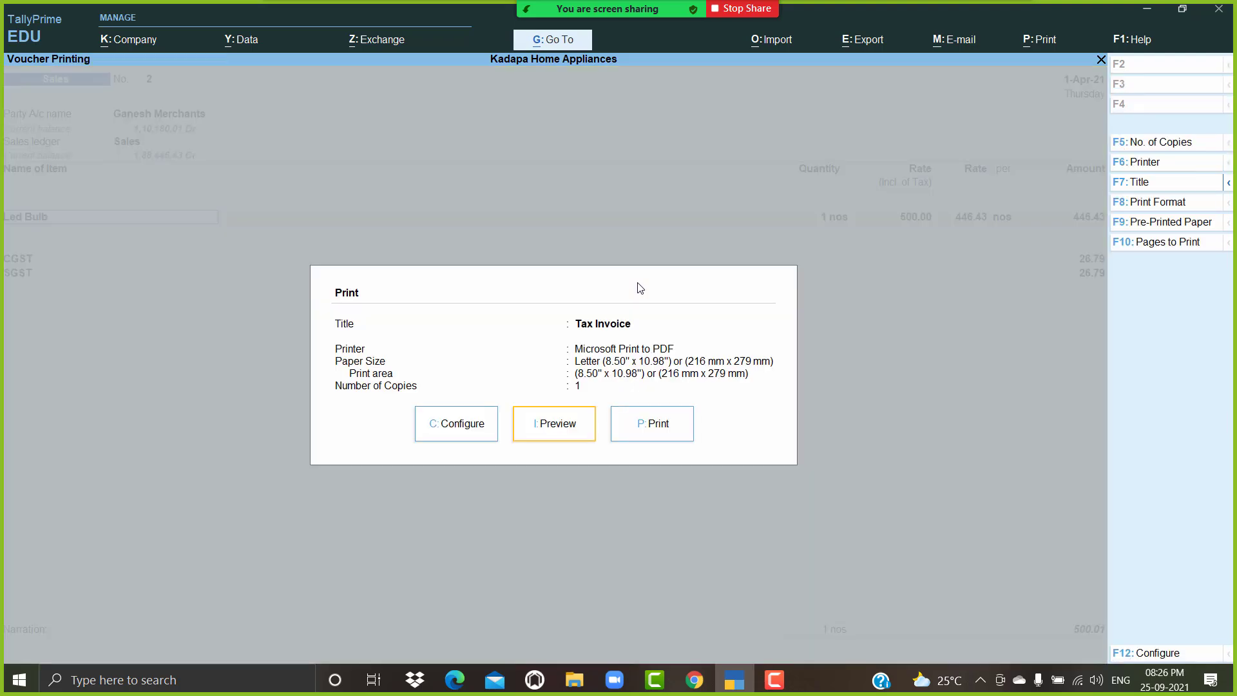
key("Return")
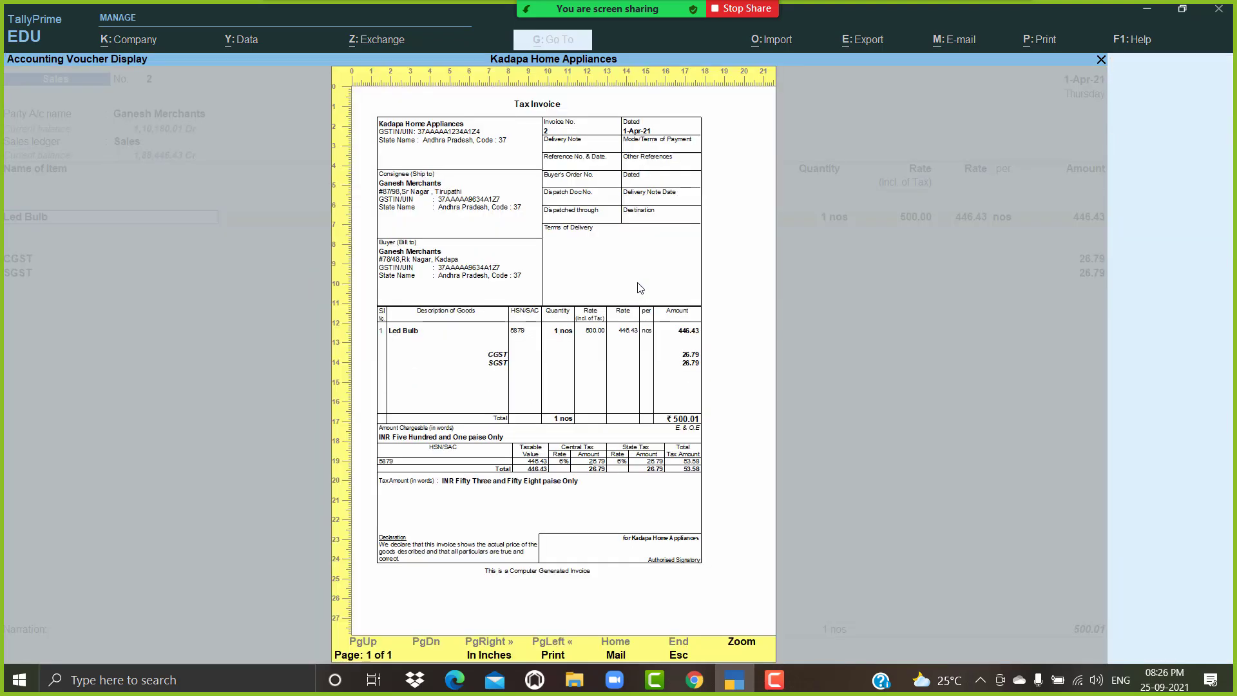
key("Return")
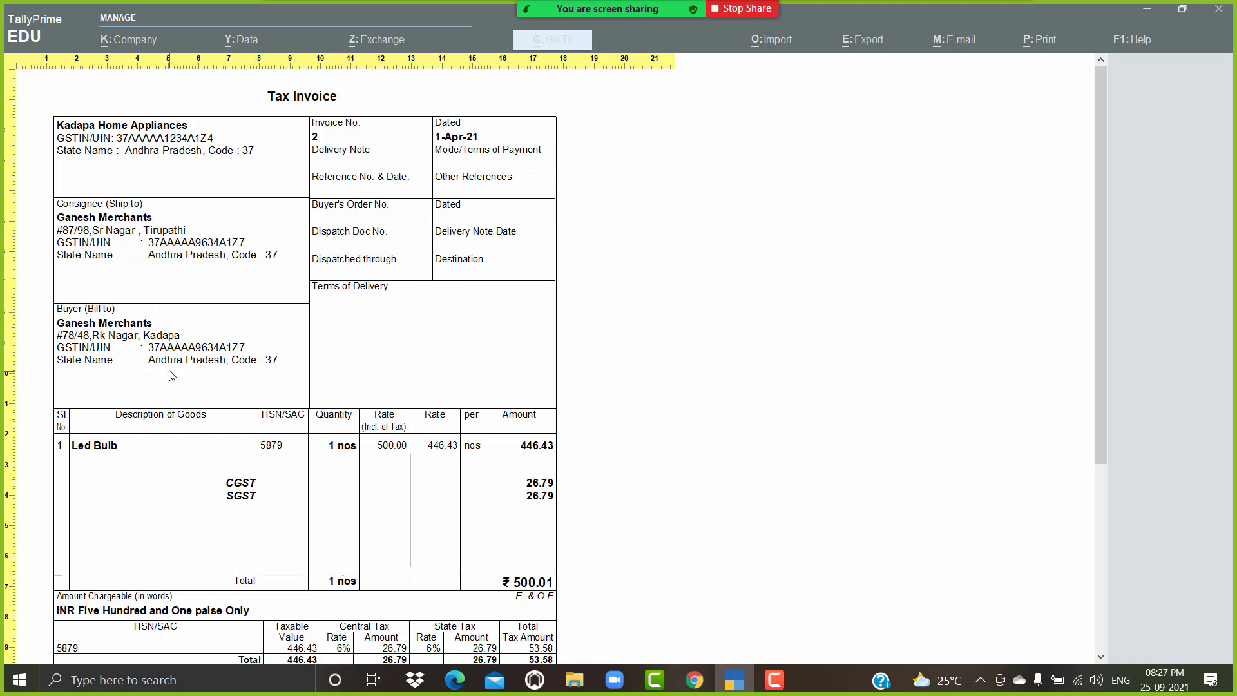
scroll(181, 370, "down", 2)
scroll(186, 360, "down", 3)
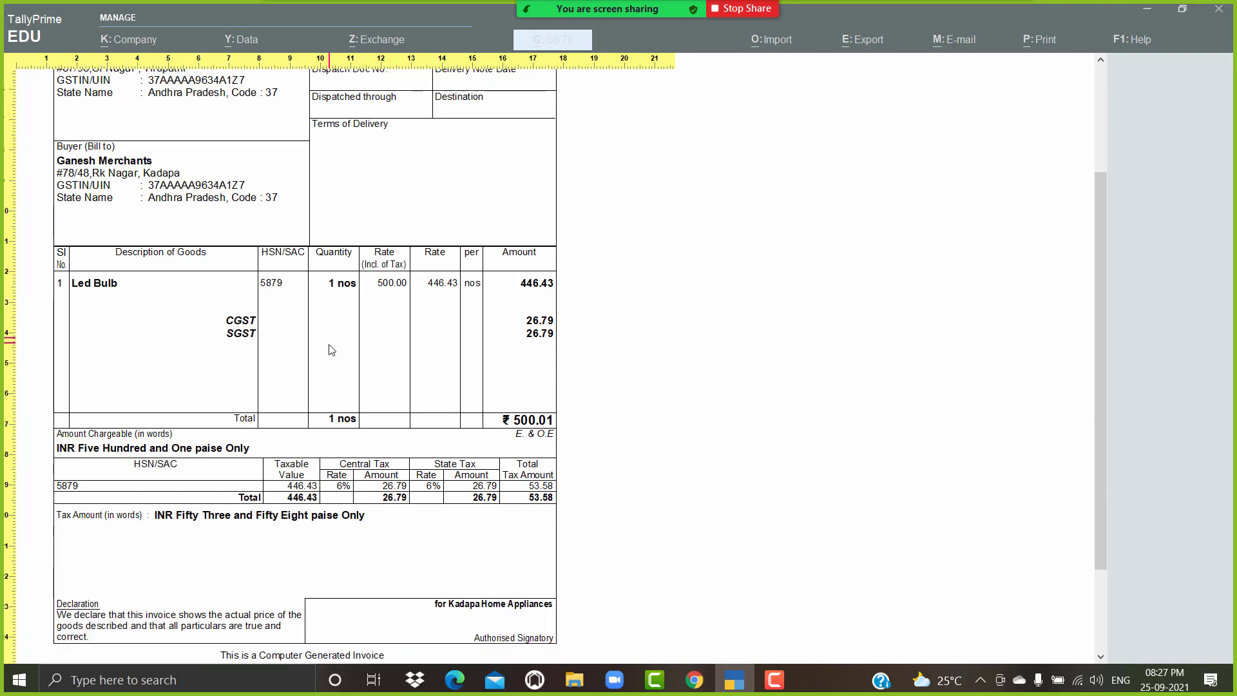
scroll(339, 356, "down", 2)
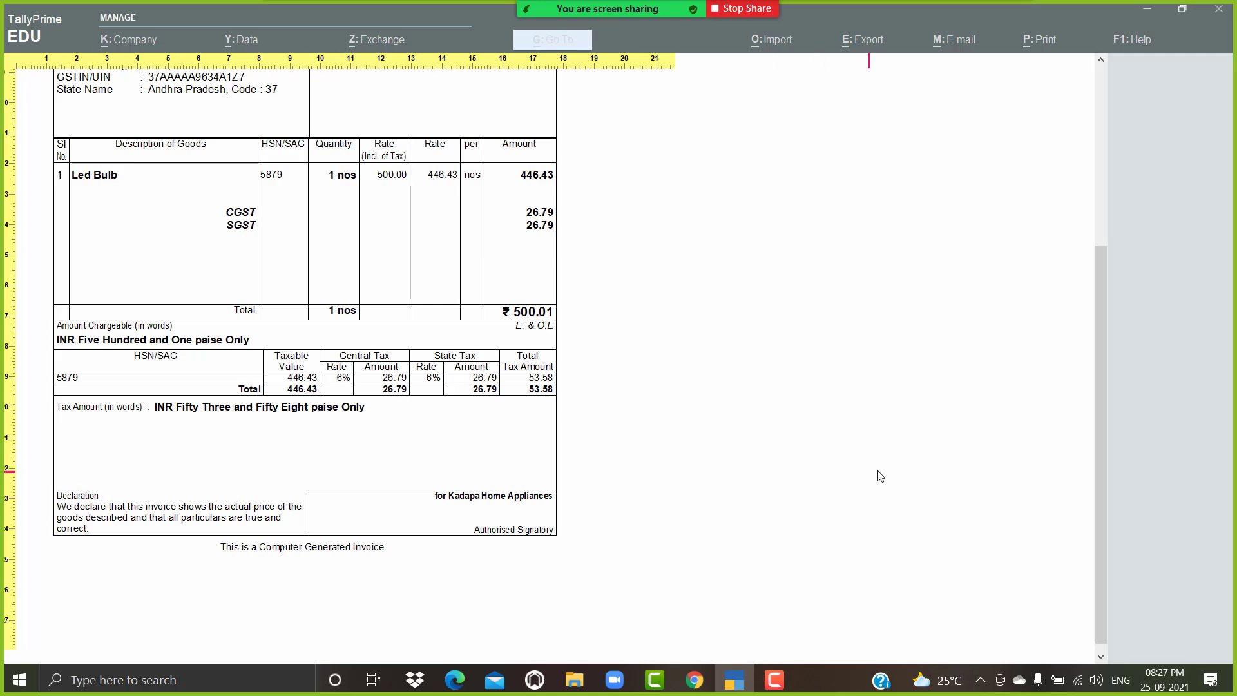
left_click(910, 470)
key("Escape")
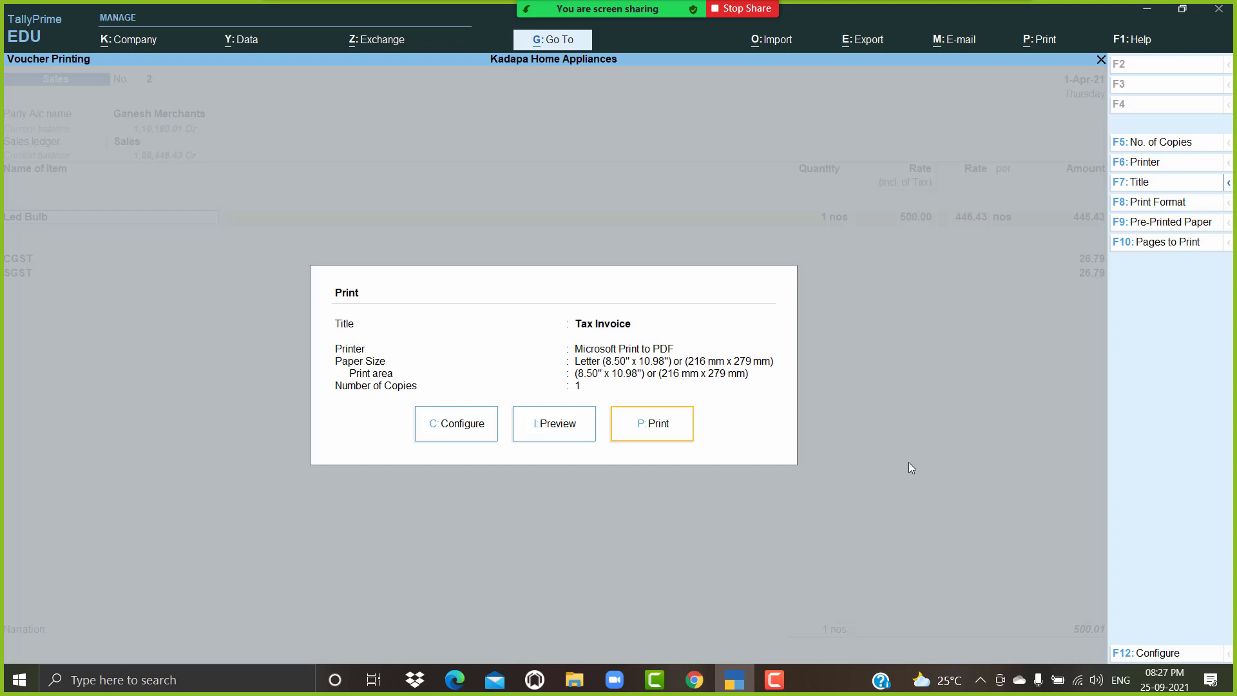
Step: Open the invoice's print configuration to review the Show Customer's Seal and Signature option, and return to the voucher
key("Left")
key("Left")
key("Return")
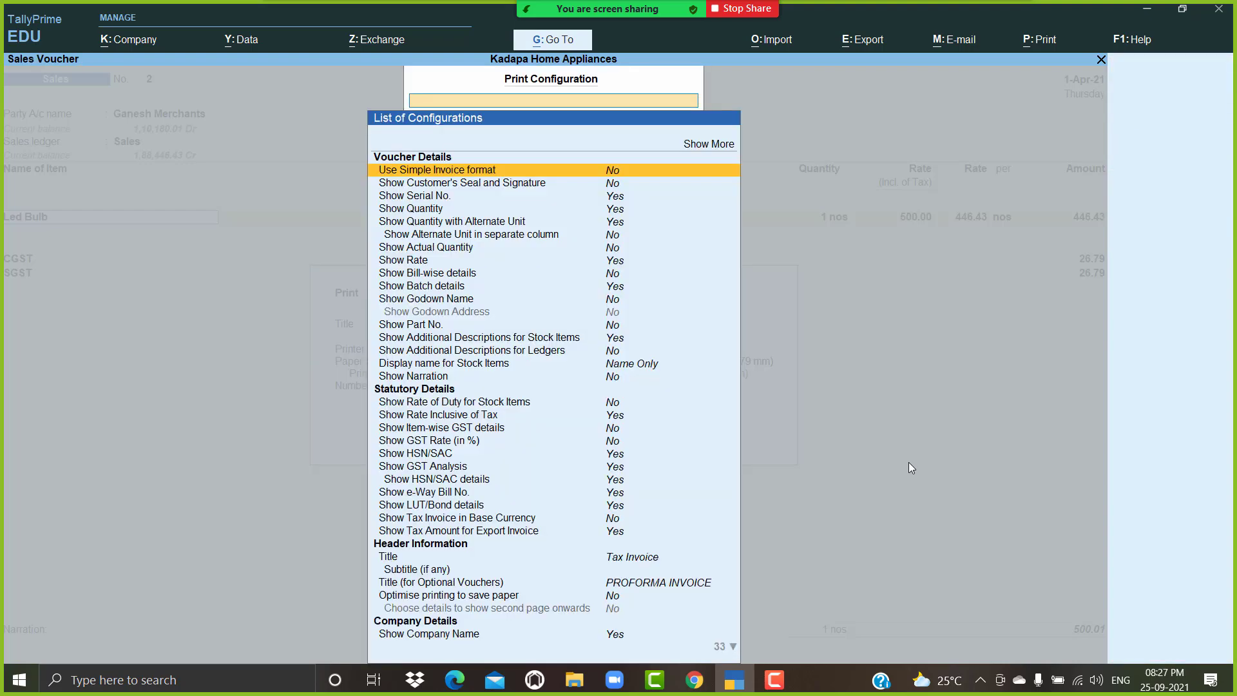
key("Down")
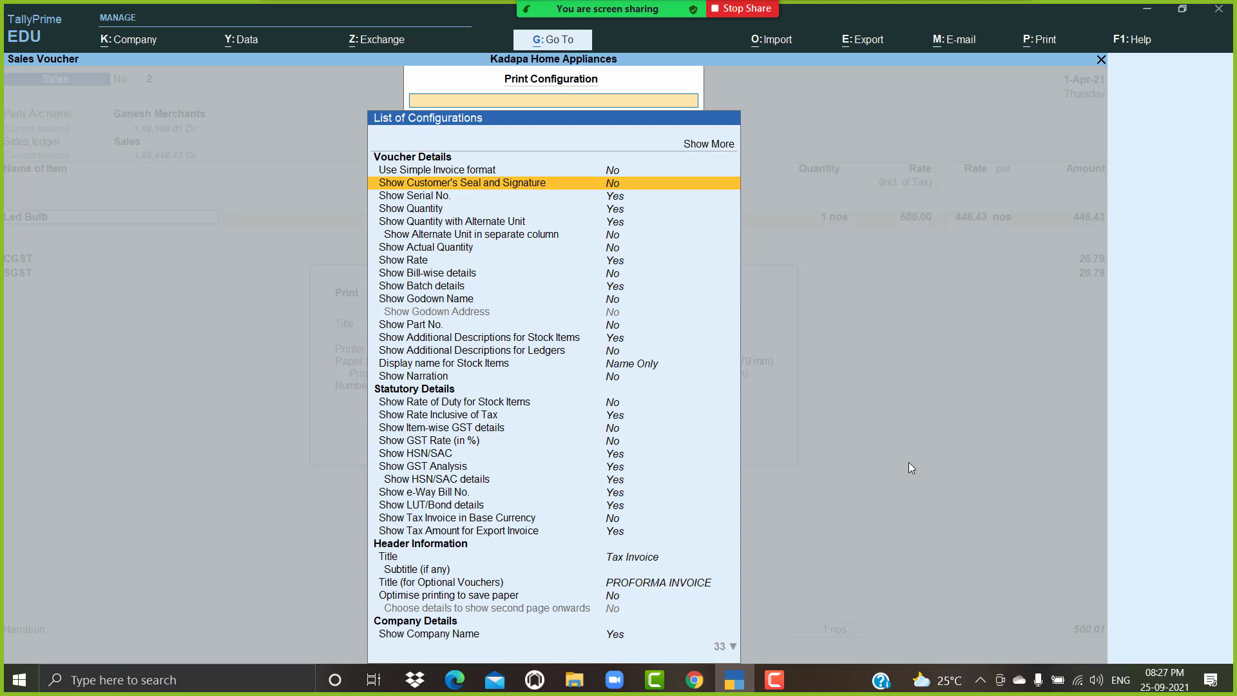
key("Escape")
key("Escape")
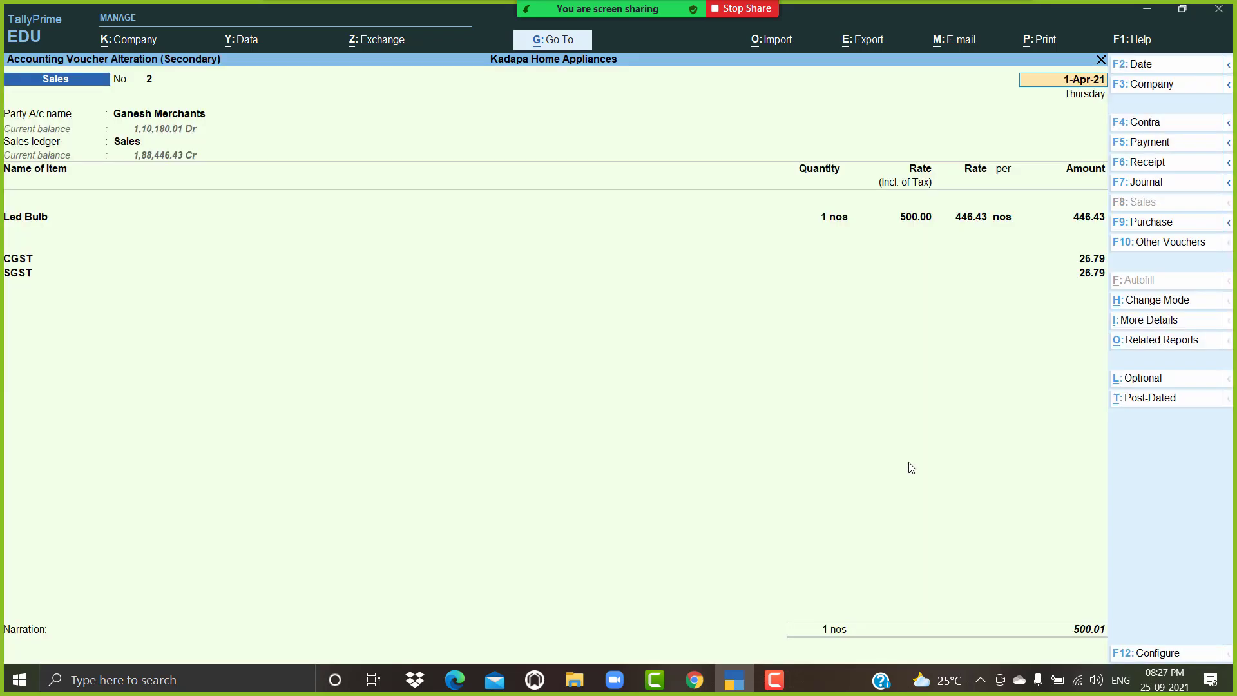
Step: Preview the enlarged tax invoice, examine its declaration and signatory area, and exit to the Gateway of Tally
key("alt+p")
key("Left")
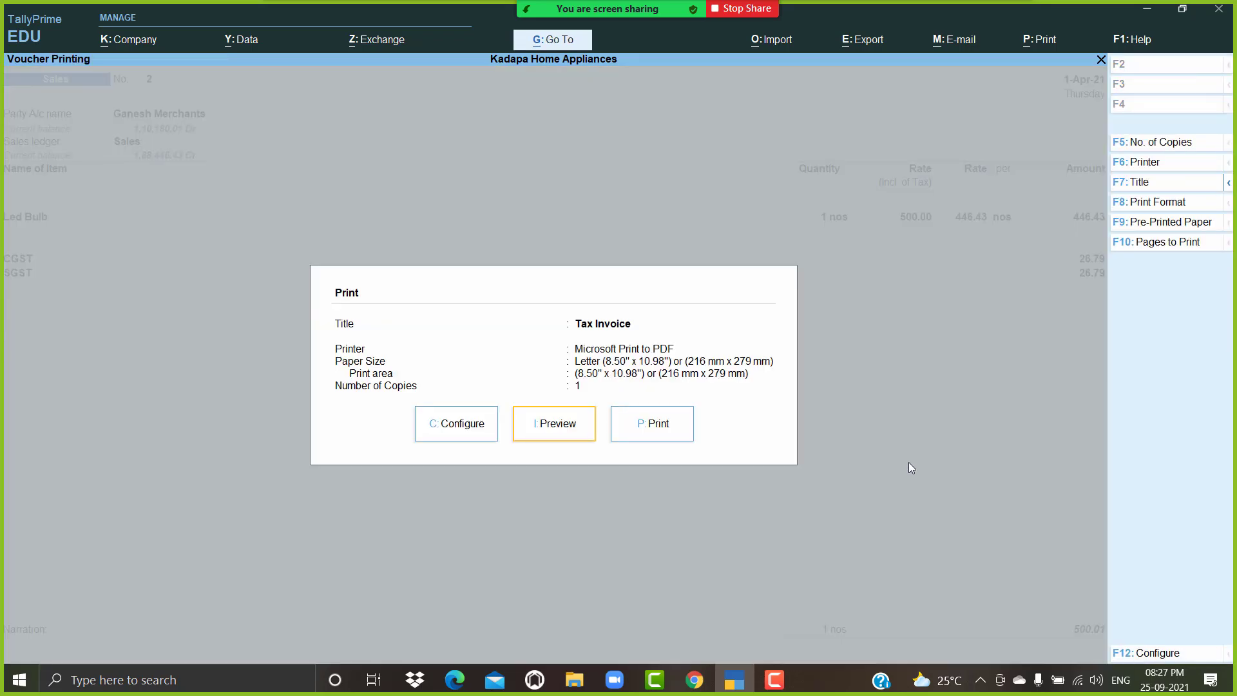
key("Return")
key("z")
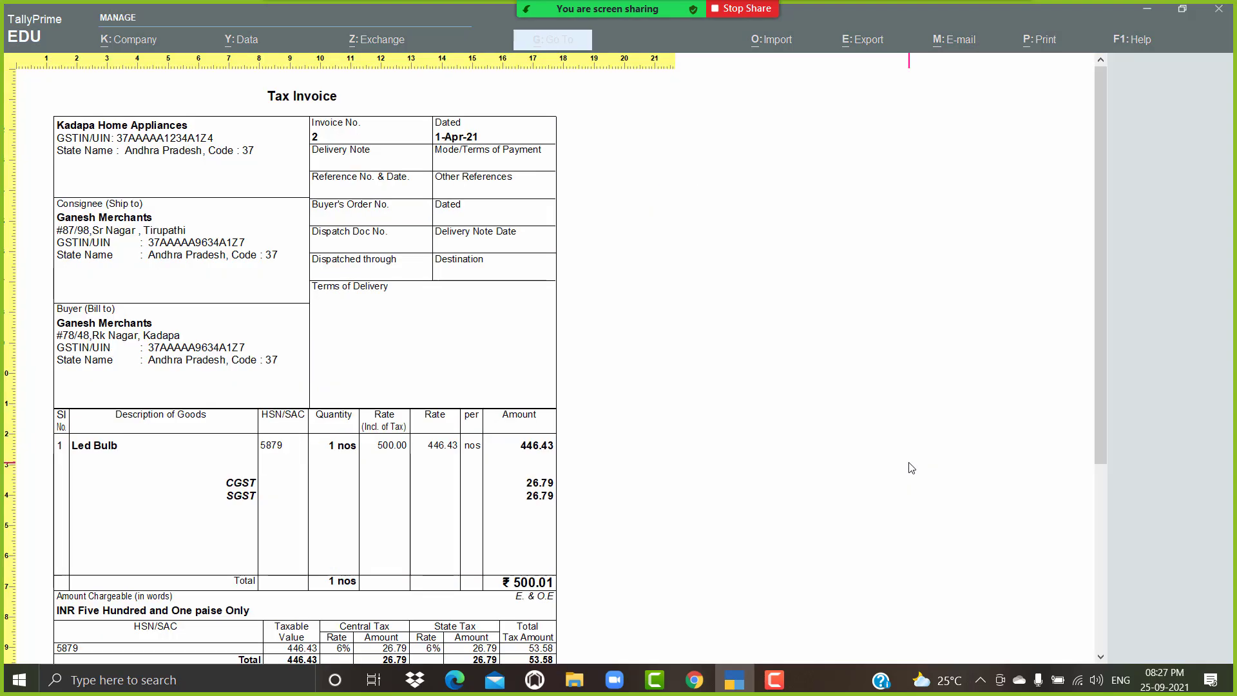
scroll(951, 394, "down", 5)
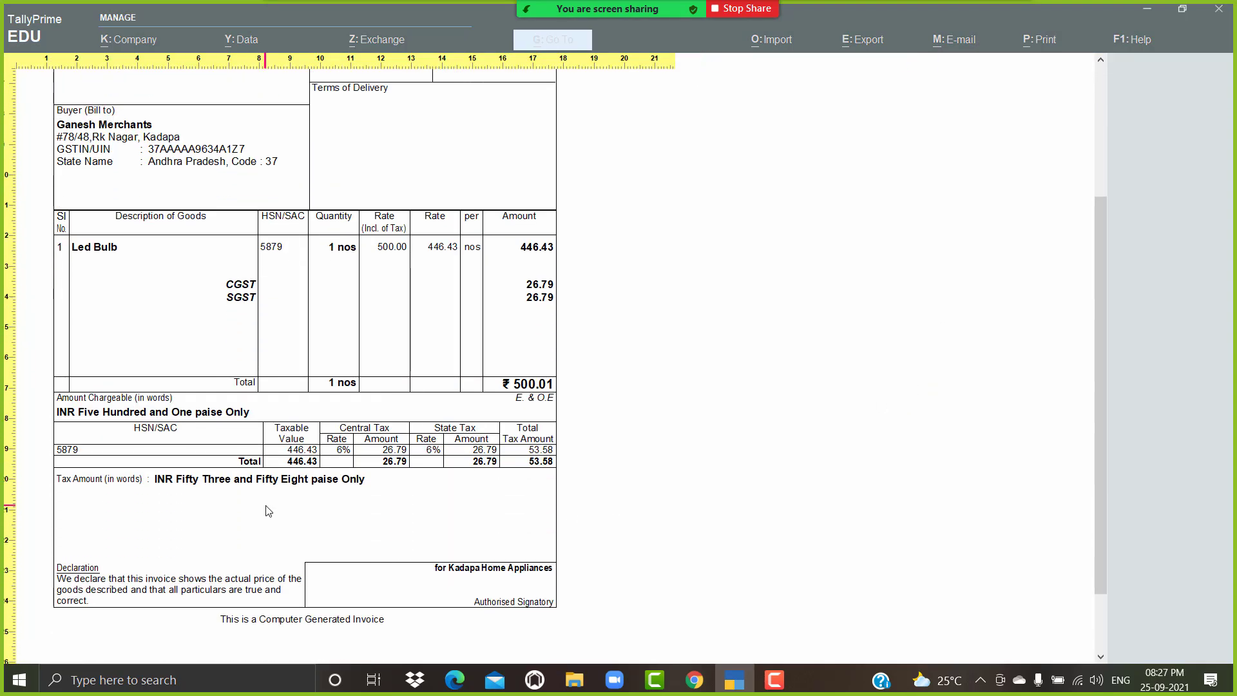
scroll(271, 513, "down", 1)
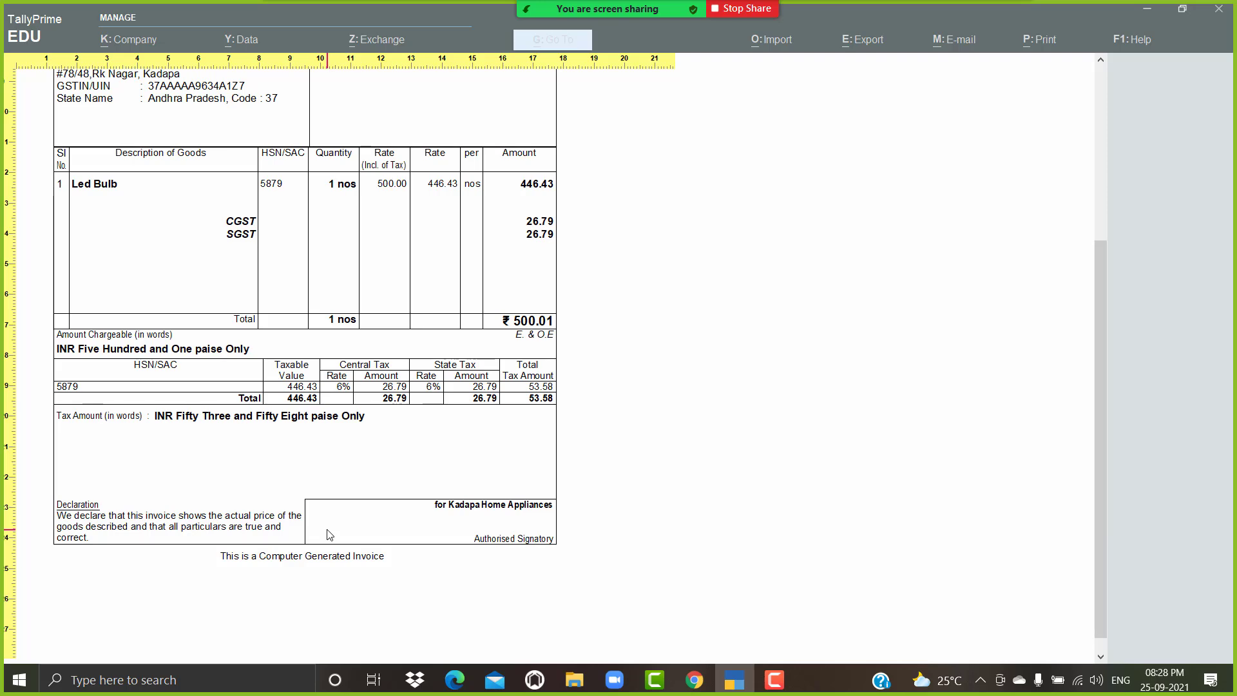
key("Escape")
key("Escape")
key("Escape")
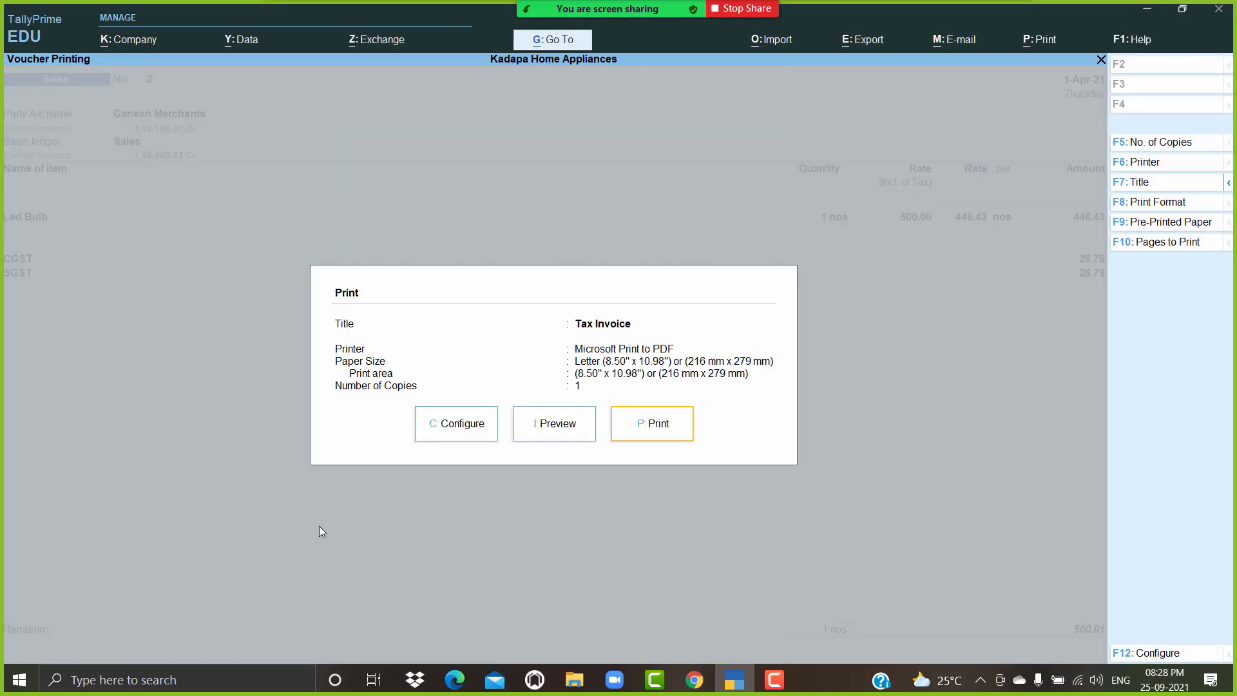
key("Escape")
key("Escape")
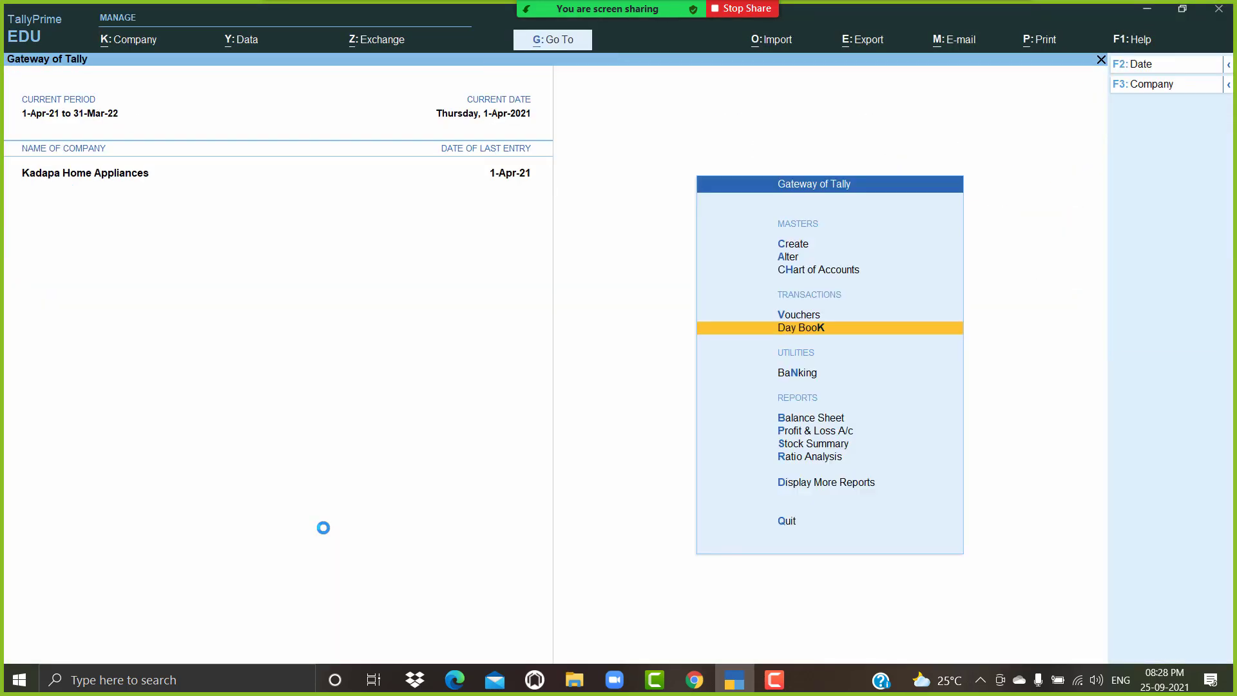
Step: Open the Sales voucher type for alteration from the list of masters
key("Up")
key("Up")
key("Up")
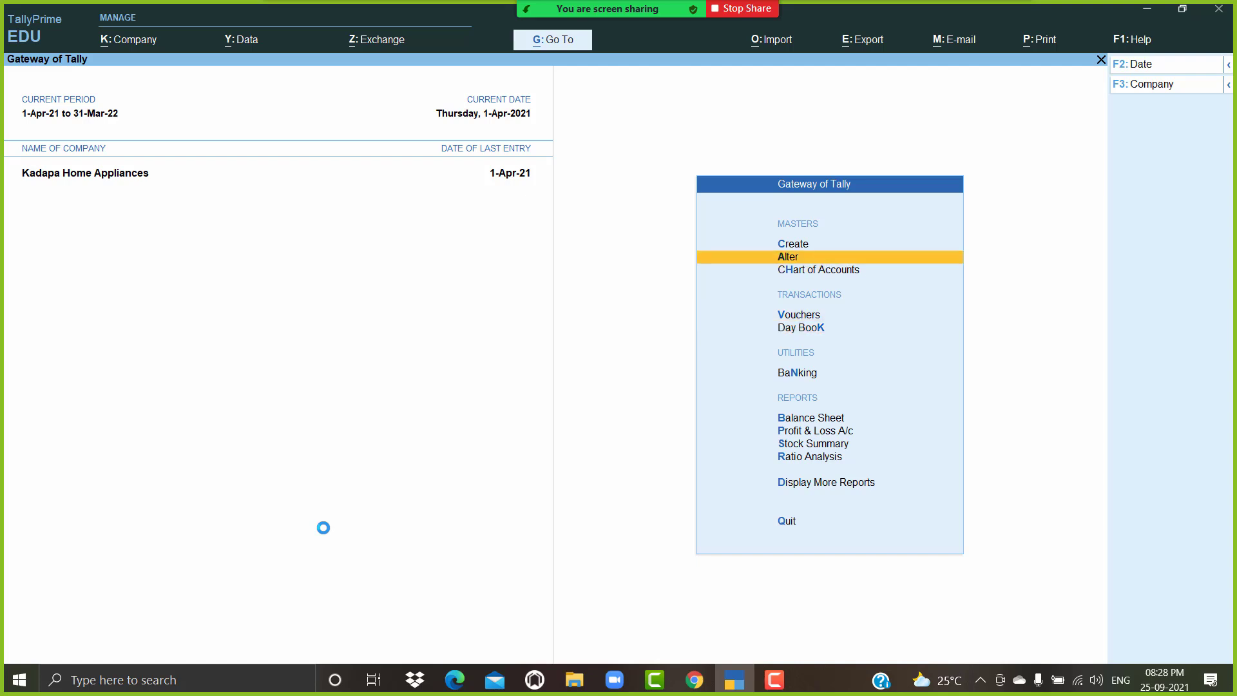
key("Return")
key("Down")
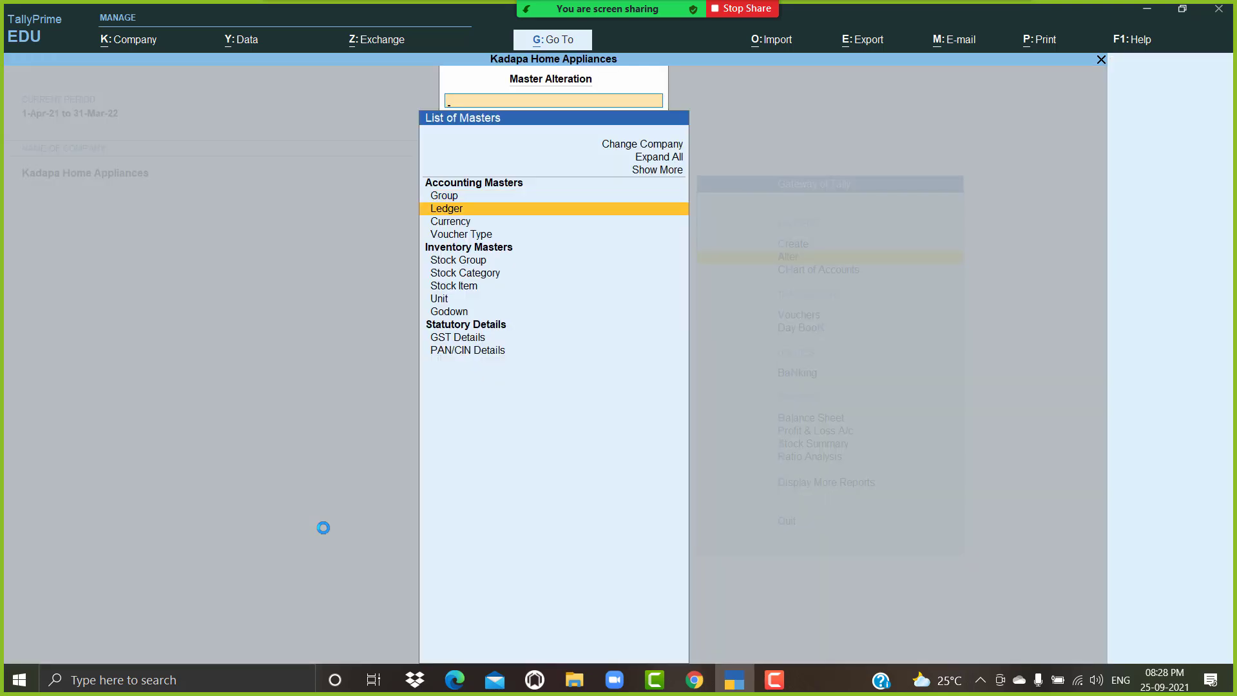
key("Return")
key("Escape")
key("Down")
key("Down")
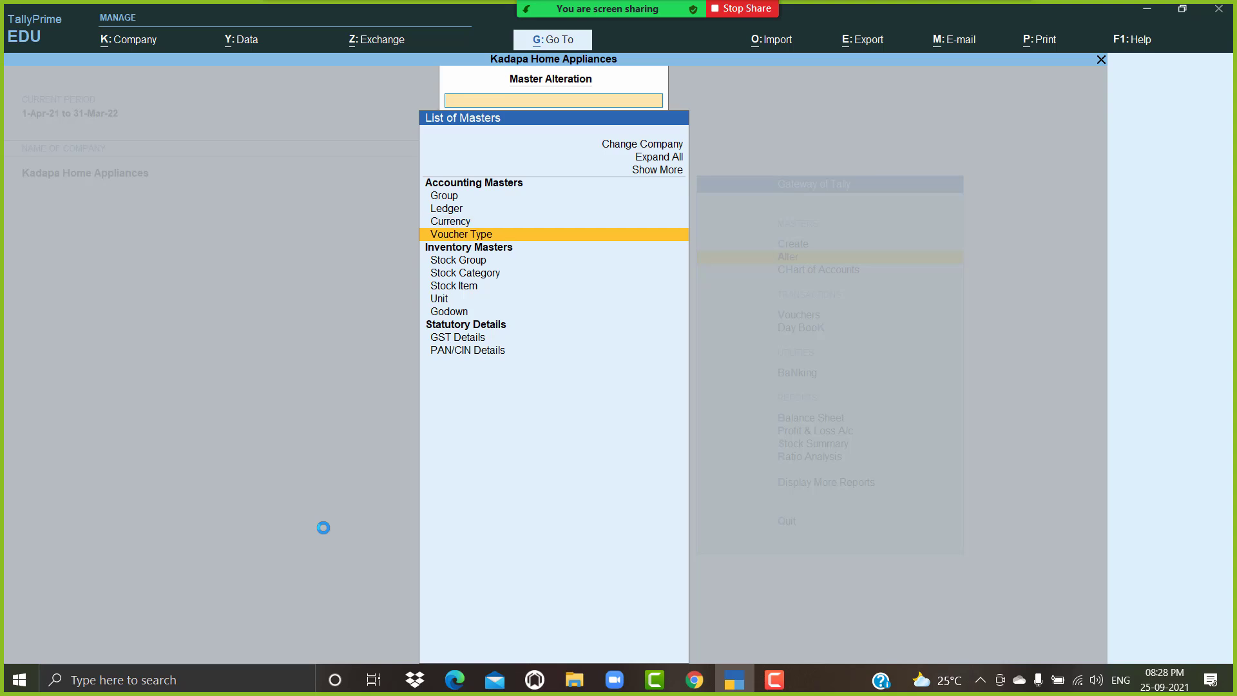
key("Return")
type("Sal")
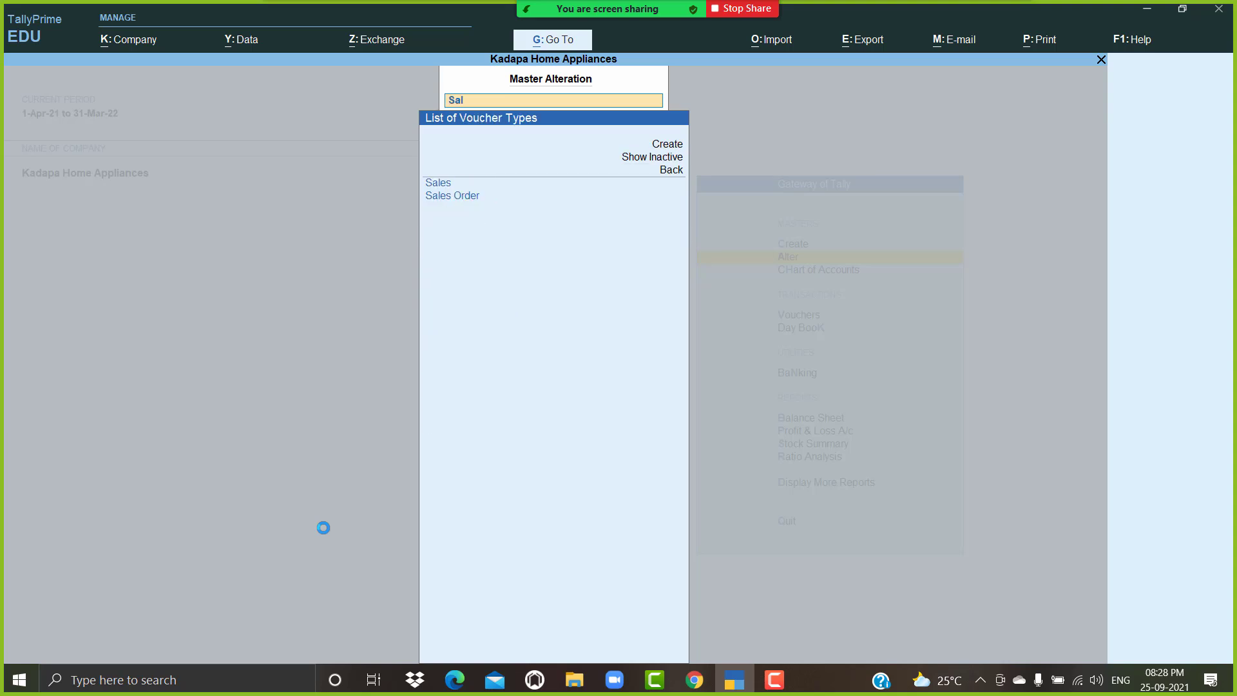
key("Return")
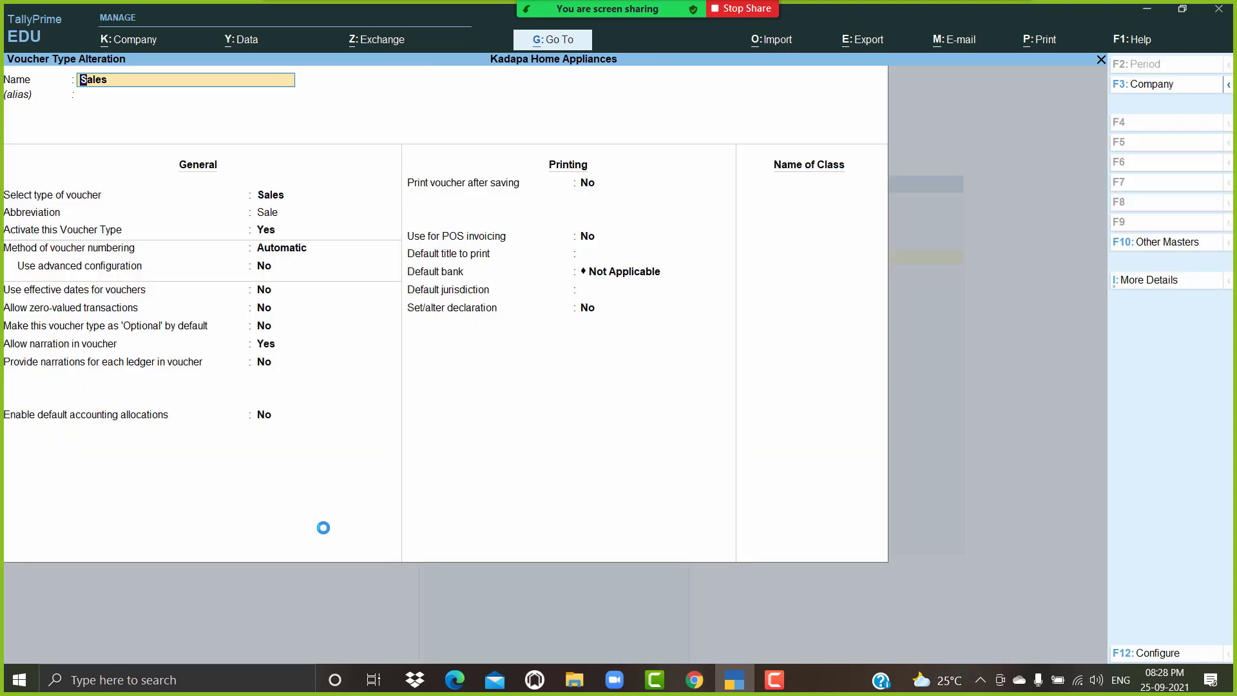
Step: Set the Sales voucher type's Set/alter declaration option to Yes, leaving its other settings as they are
key("Return")
key("Return")
key("Return")
key("Return")
key("Return")
key("Return")
key("Return")
key("Return")
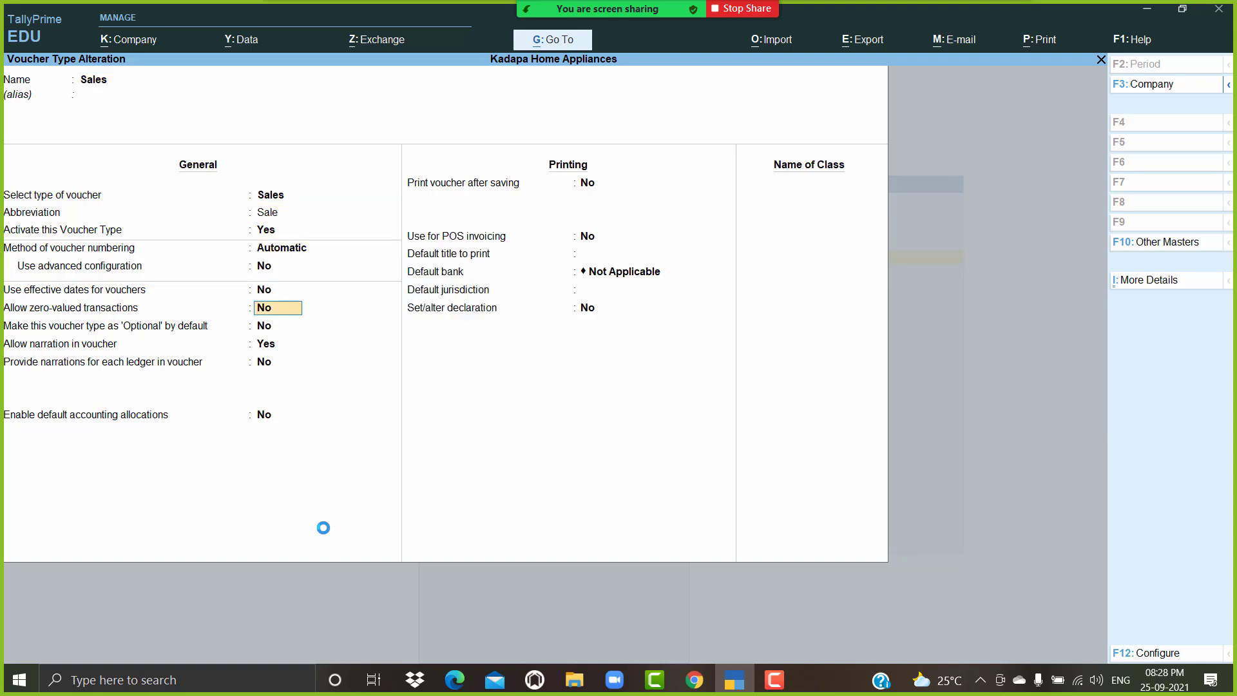
key("Return")
key("Return")
key("Return")
key("Return")
key("Return")
key("Return")
key("Return")
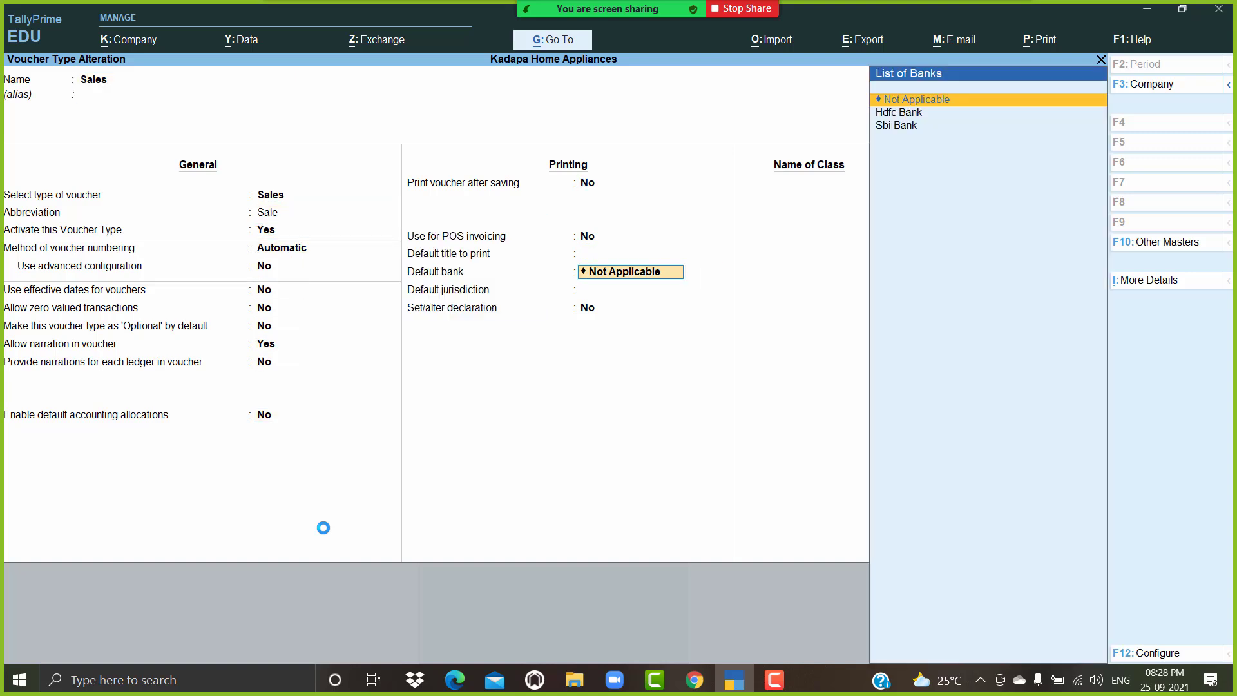
key("Return")
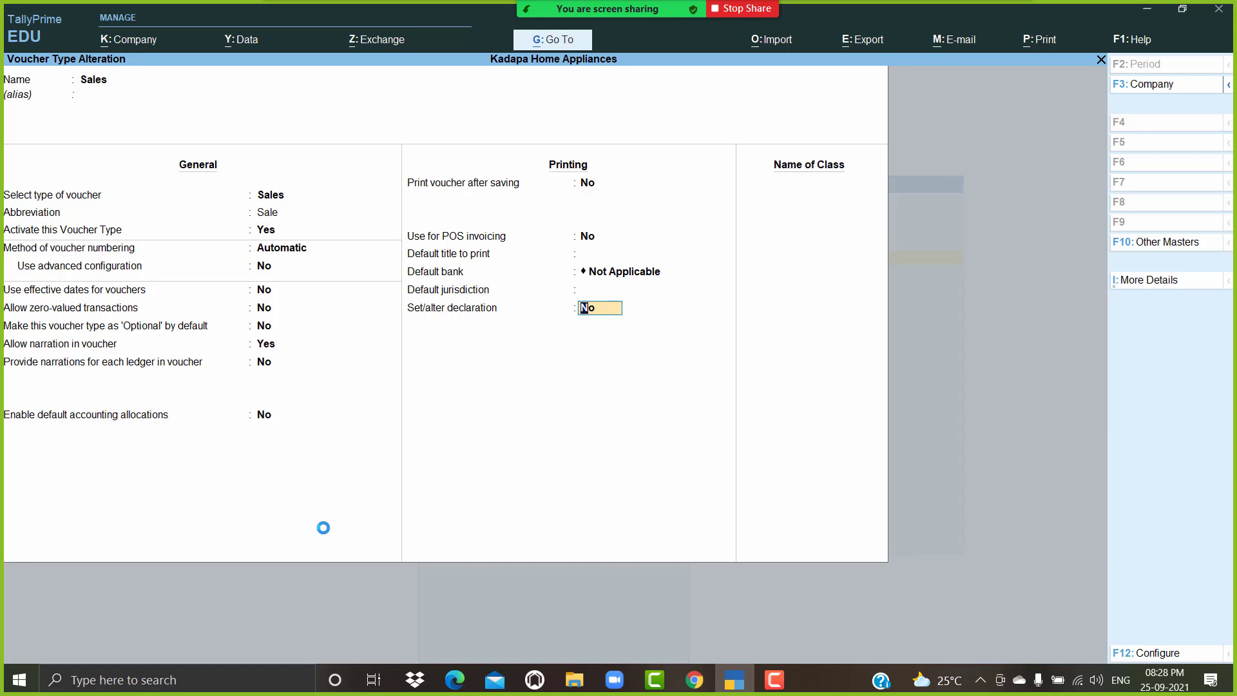
type("y")
key("Return")
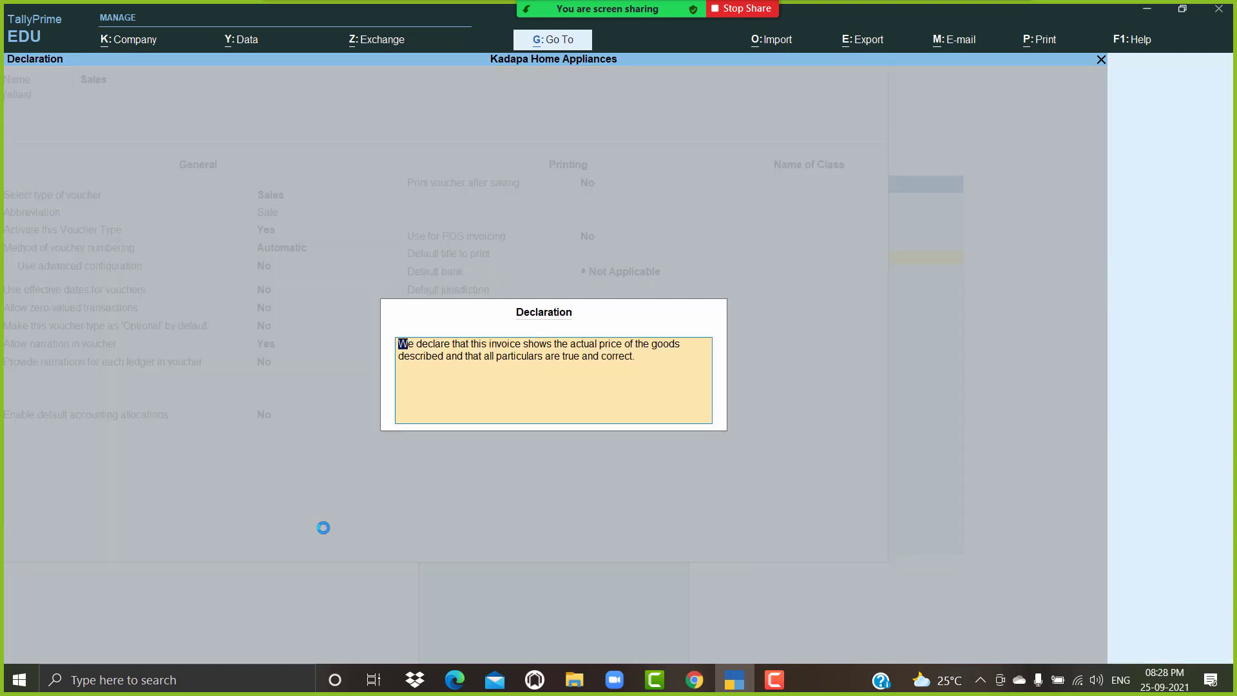
Step: Replace the declaration text with "i dont replace any product after purchse from my store", save the voucher type and return to the Gateway of Tally
key("BackSpace")
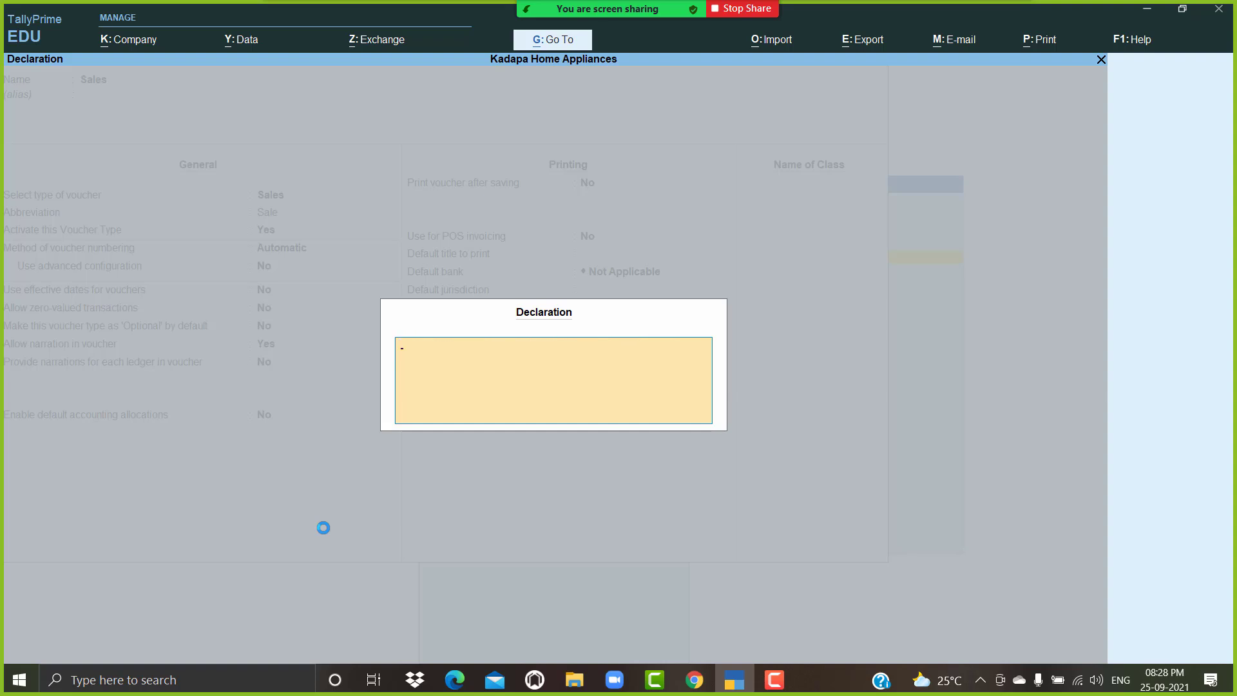
type("i dont")
type(" tak")
key("BackSpace")
key("BackSpace")
type("replacec")
type(" any prod")
type("uct")
type(" ager")
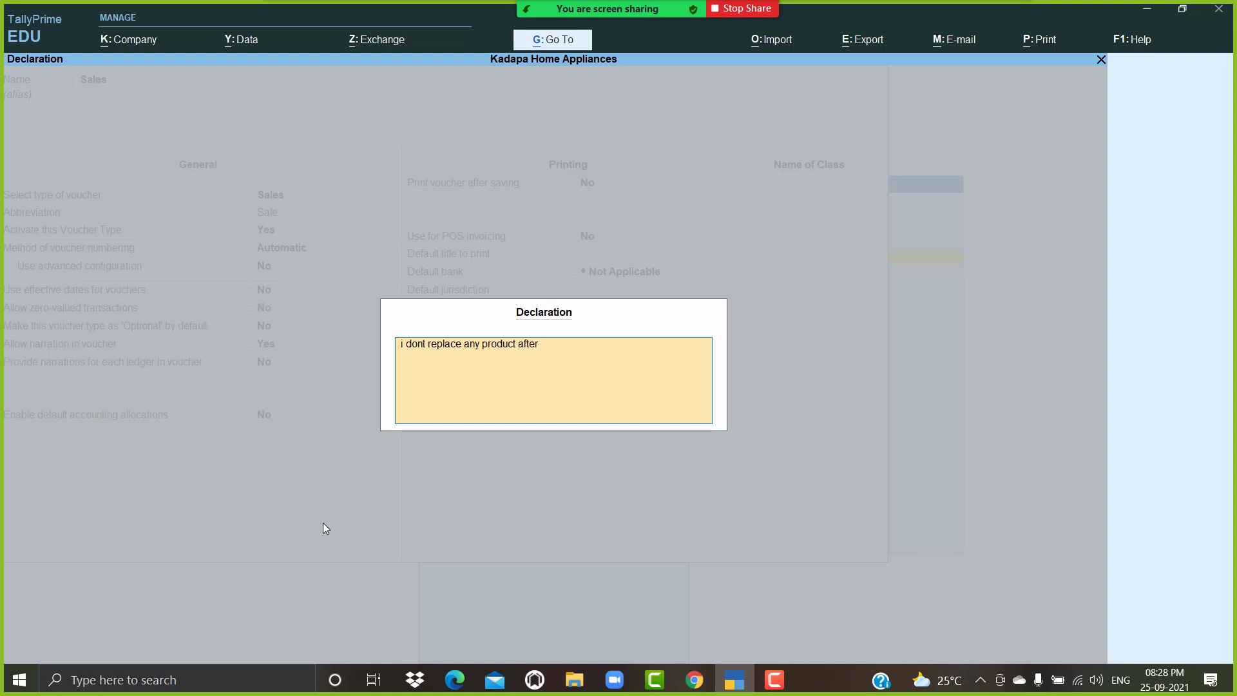
type("se form")
key("BackSpace")
type("om my store")
key("Return")
key("Return")
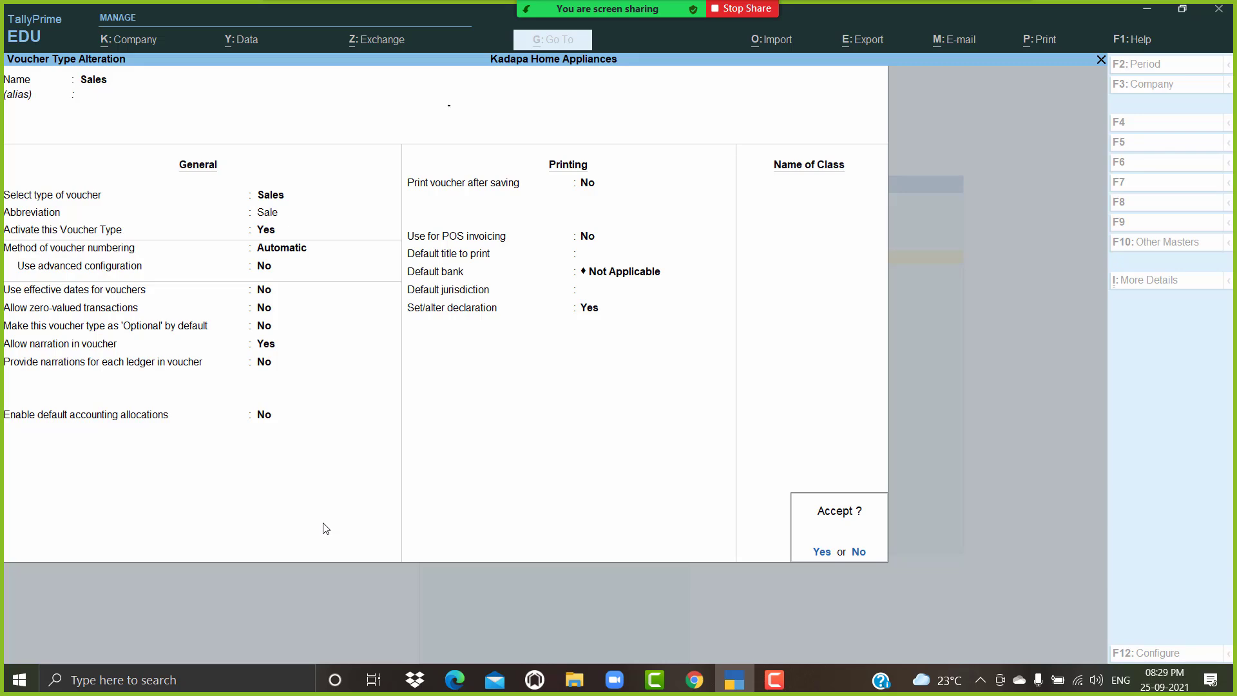
key("Return")
key("Escape")
key("Escape")
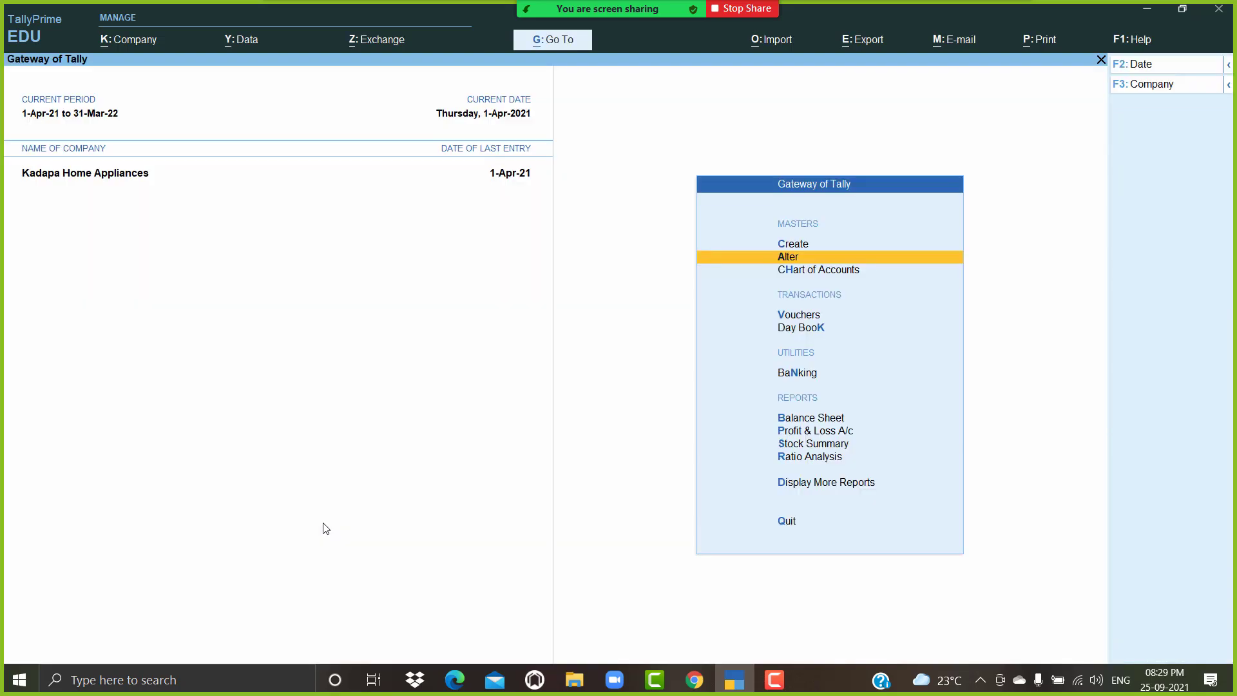
Step: Open the second Ganesh Merchants sales voucher from the Day Book and preview its tax invoice
key("d")
key("d")
key("Down")
key("Down")
key("Down")
key("Down")
key("Down")
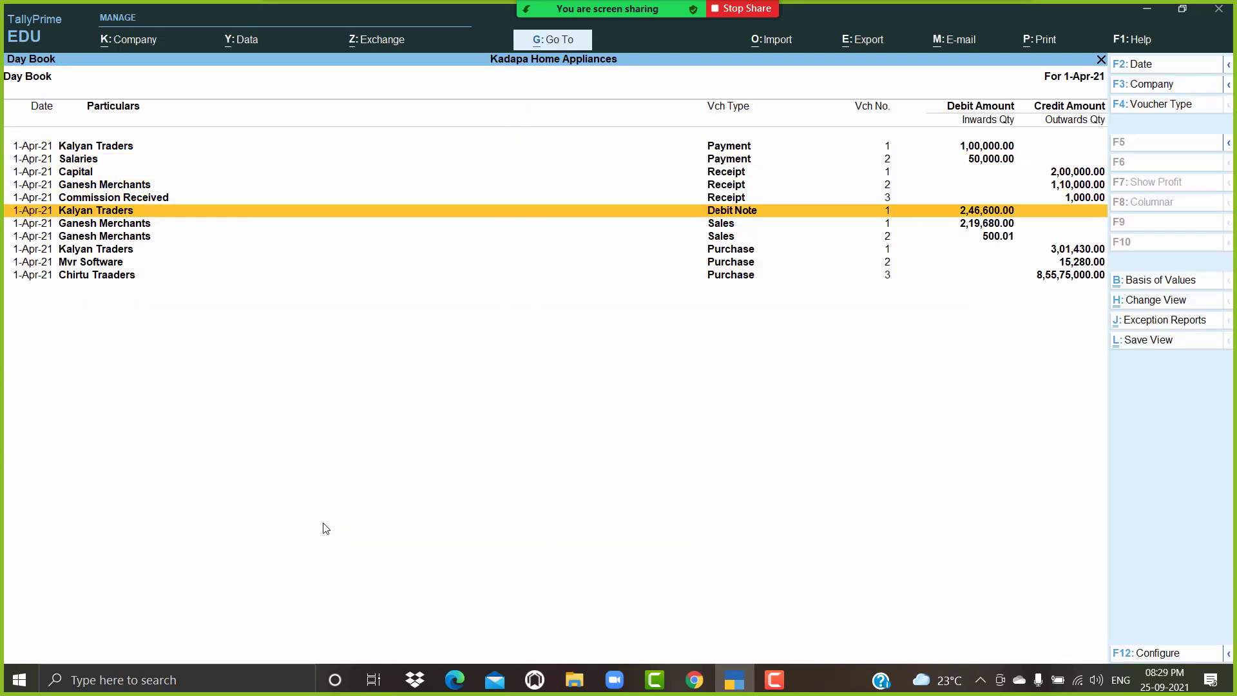
key("Down")
key("Down")
key("Return")
key("alt+p")
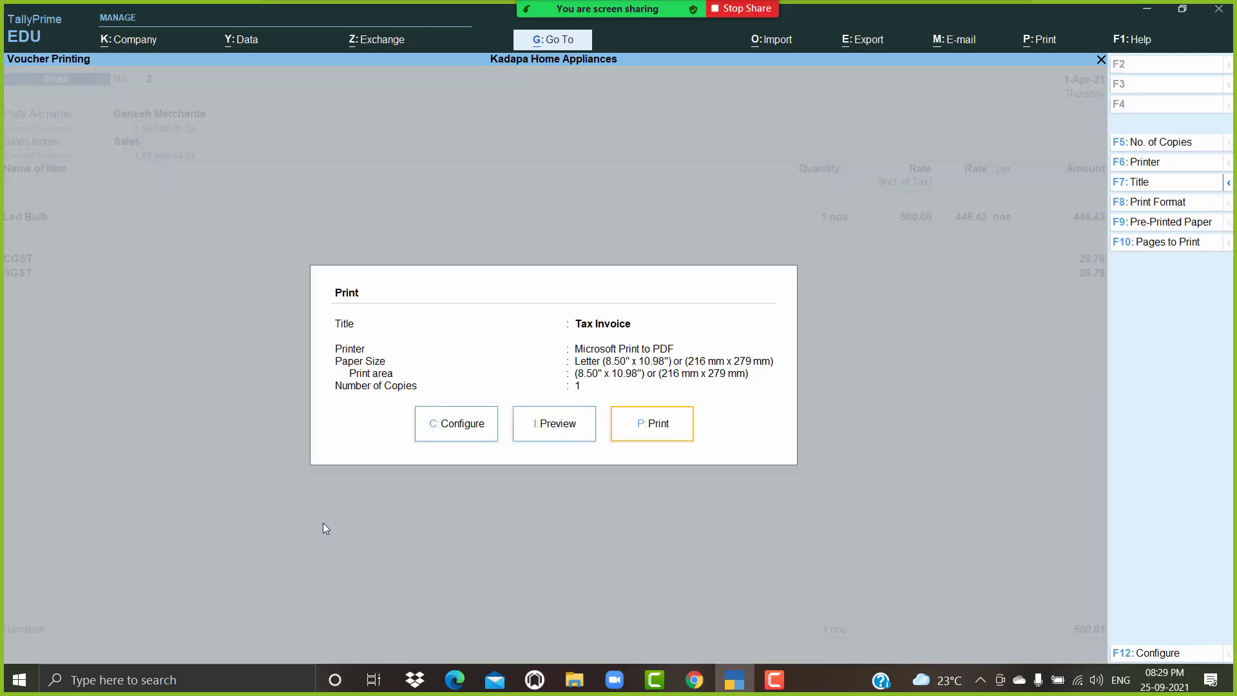
key("i")
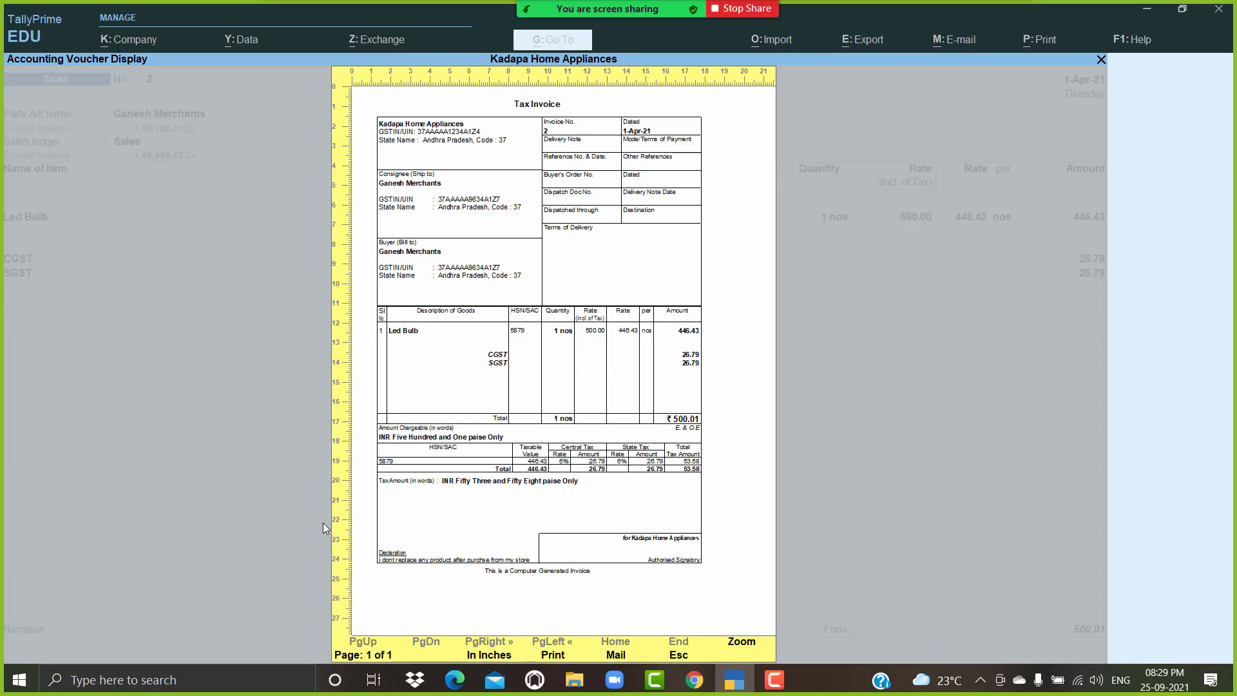
Step: Enlarge the tax invoice preview to check the declaration text, and exit back to the Gateway of Tally
key("alt+z")
scroll(326, 528, "down", 7)
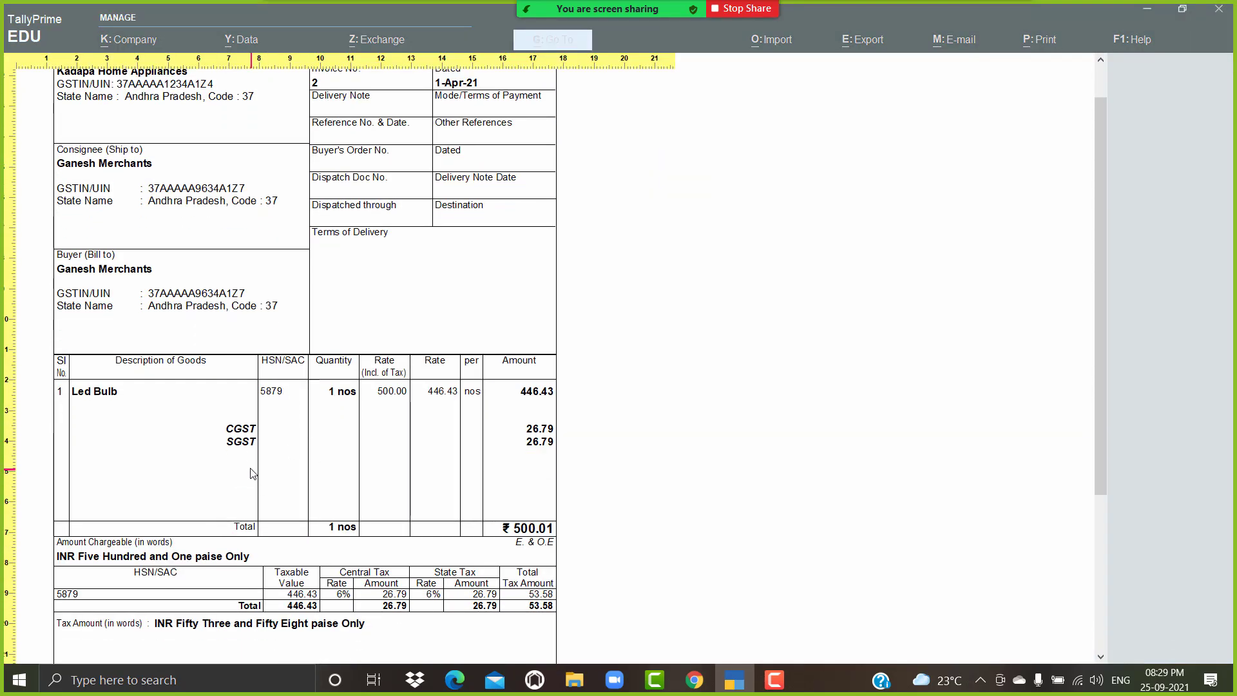
scroll(281, 479, "down", 1)
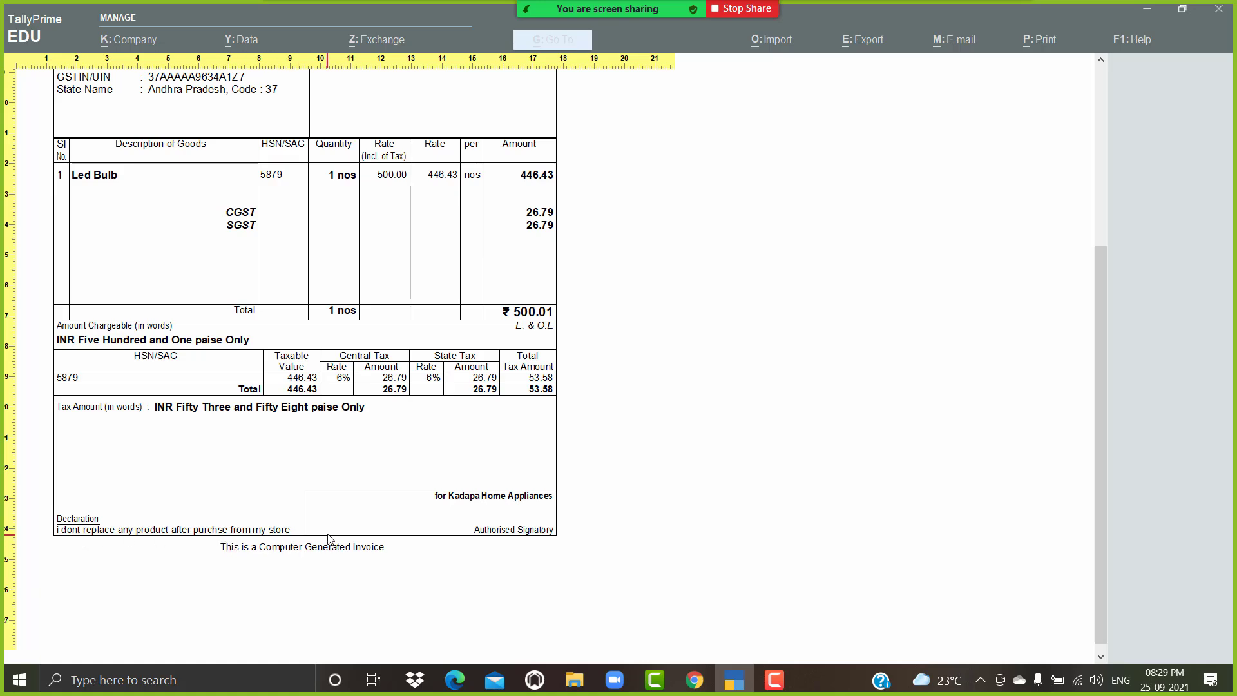
key("alt+z")
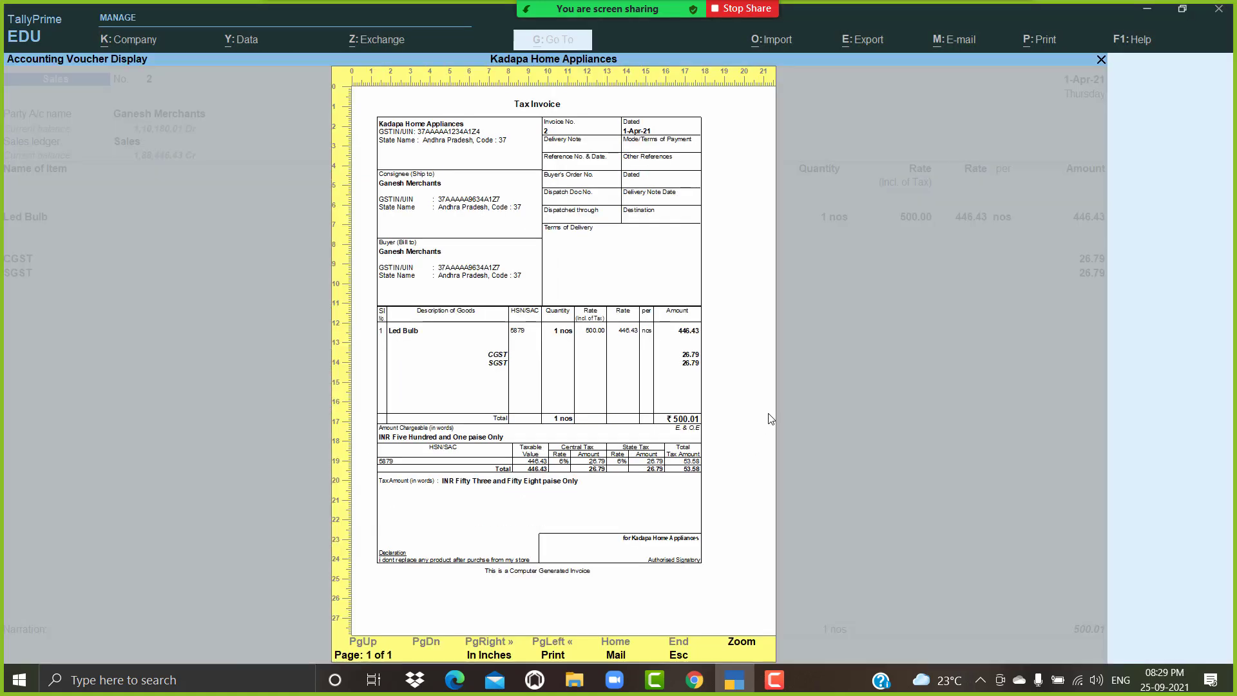
key("Escape")
key("Escape")
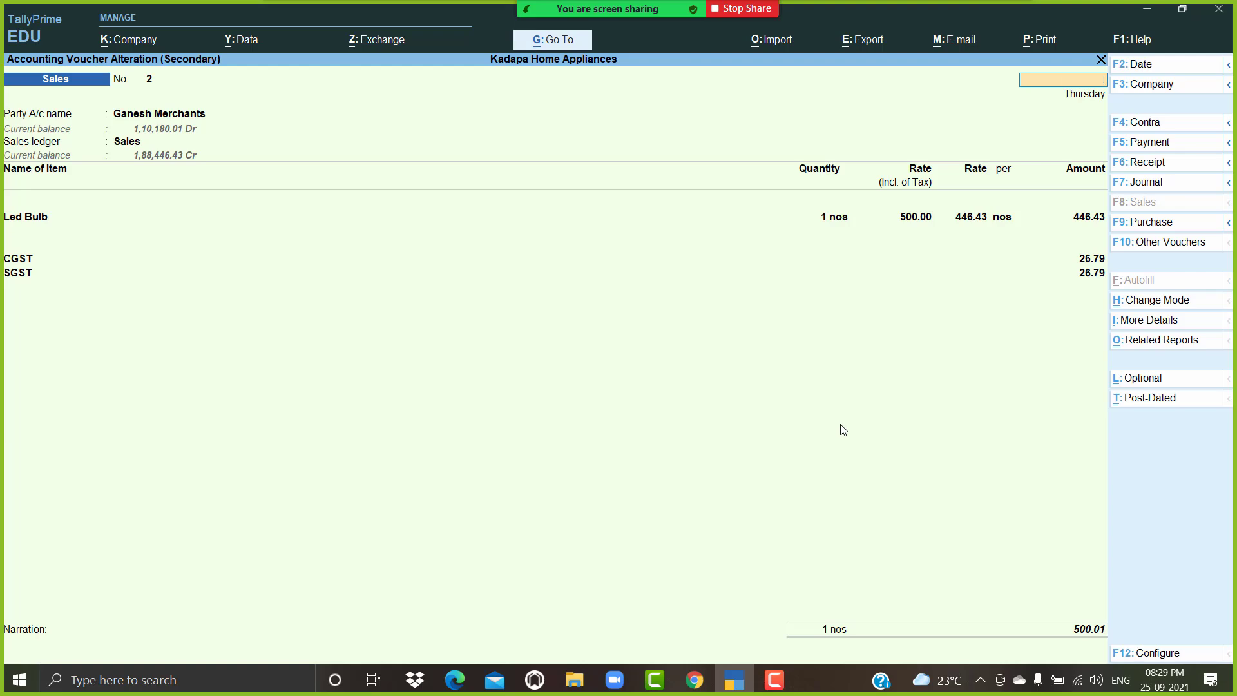
key("Escape")
key("y")
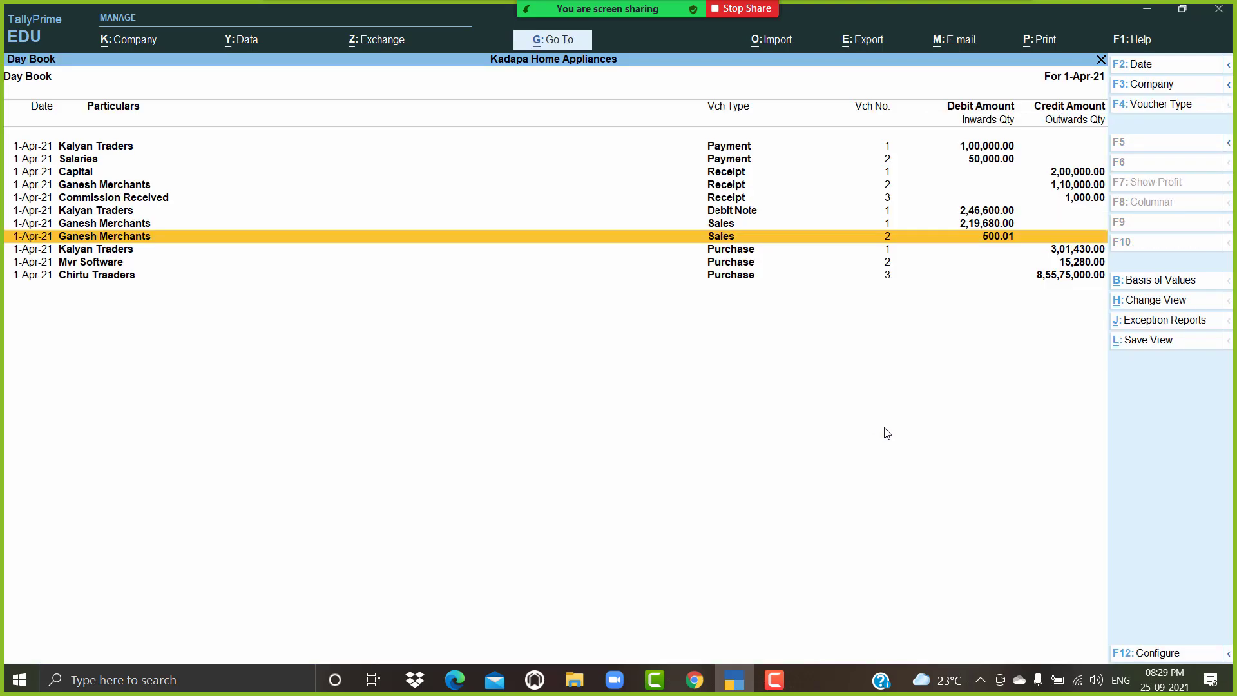
key("Escape")
key("Escape")
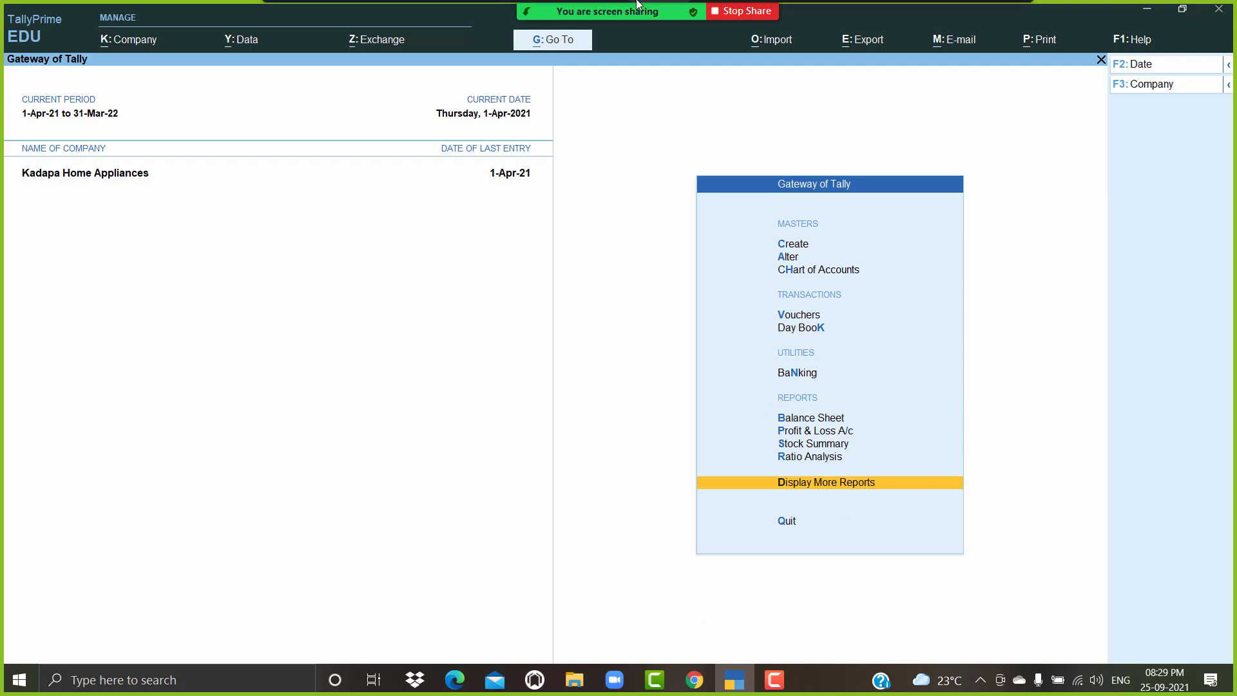
key("Down")
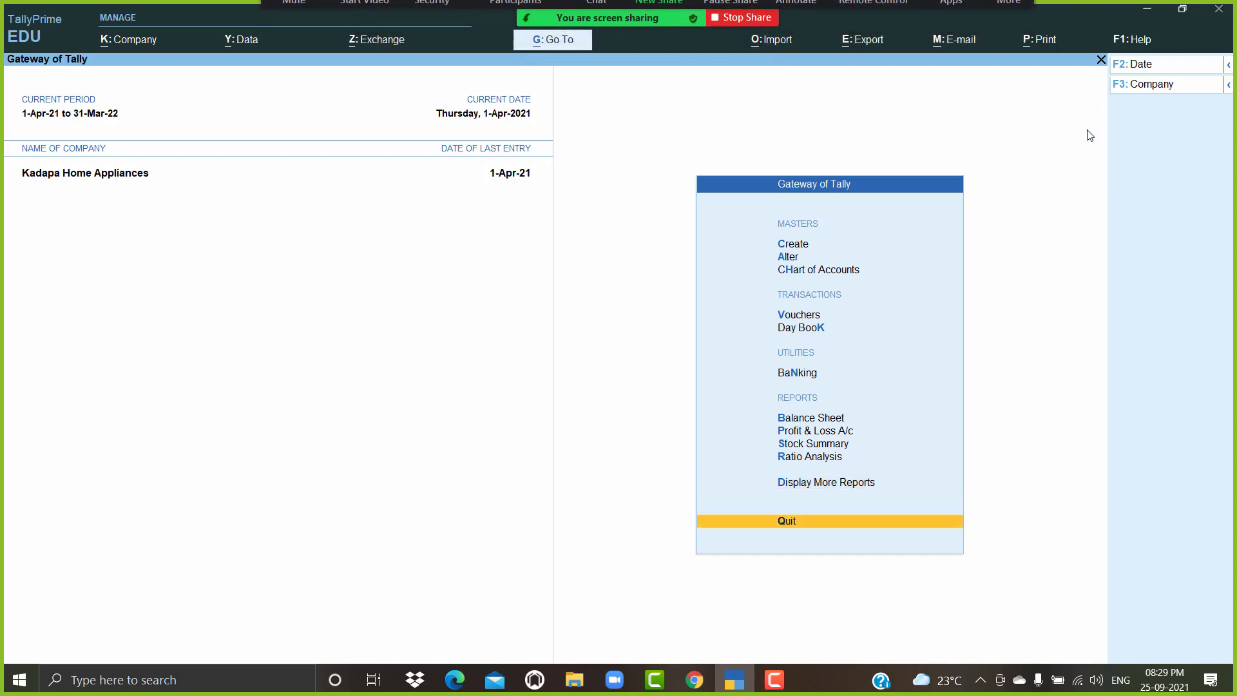